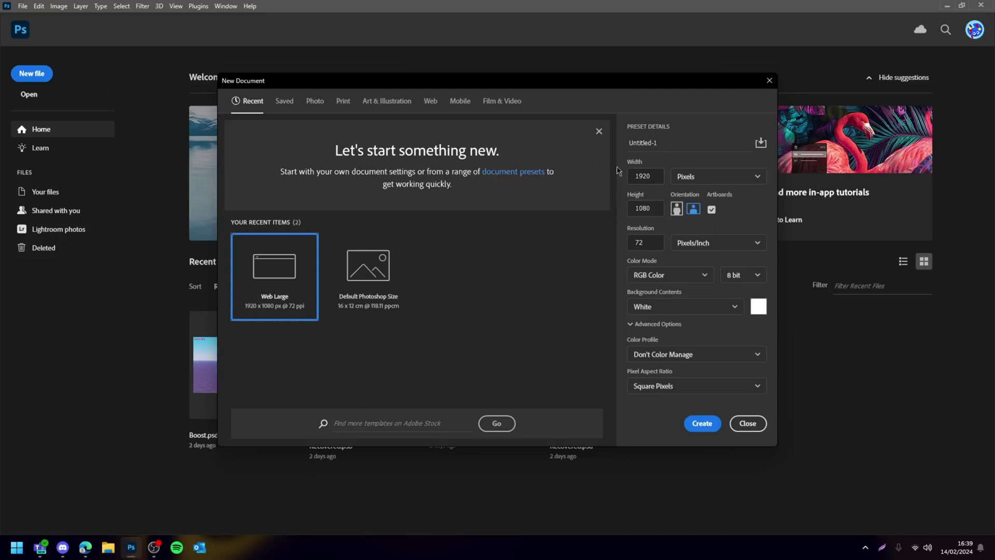
- Create a new 1920 x 1080 pixel document with the resolution set to 300 pixels/inch
double_click(643, 244)
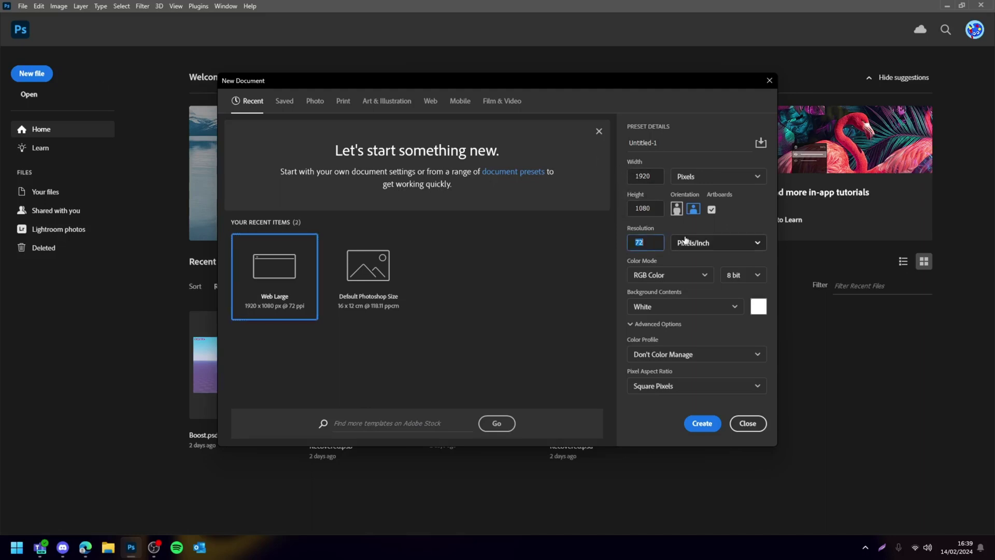
type("300")
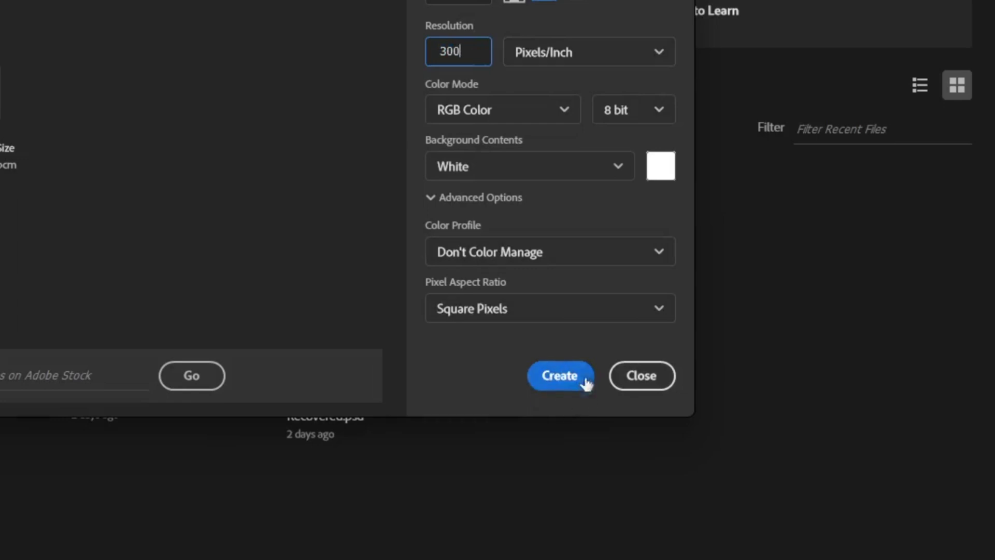
left_click(560, 377)
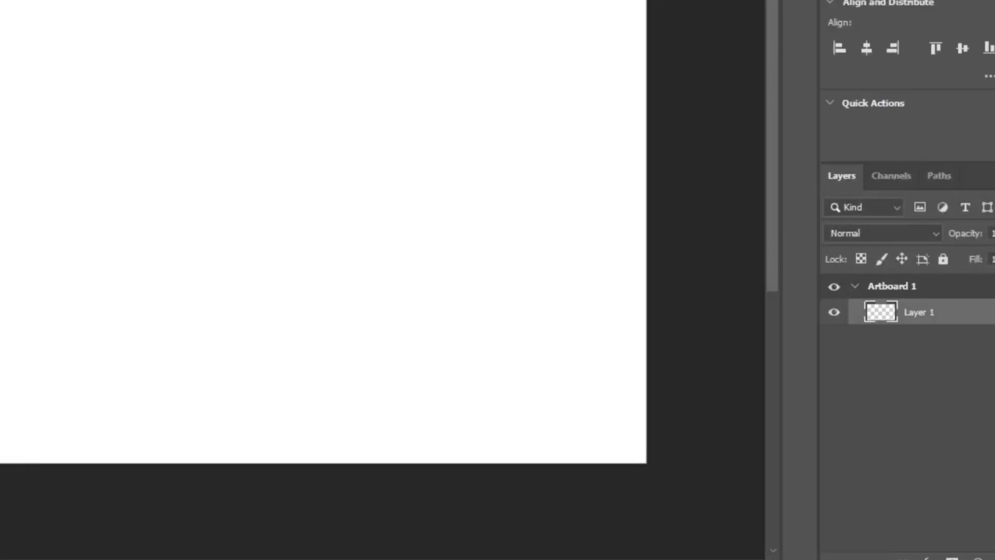
- Add a new layer and place the text "A" on it near the middle of the artboard
left_click(939, 548)
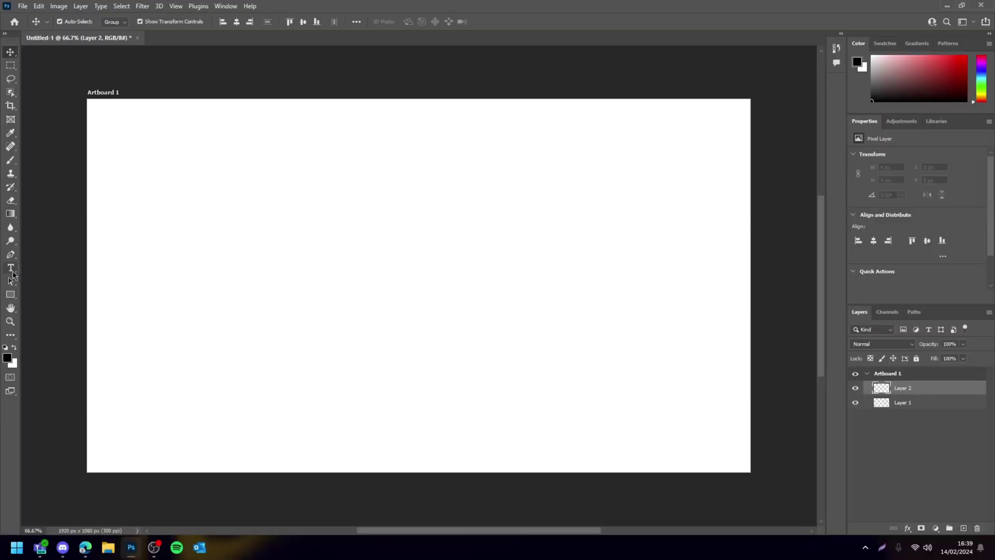
left_click(12, 270)
left_click(62, 269)
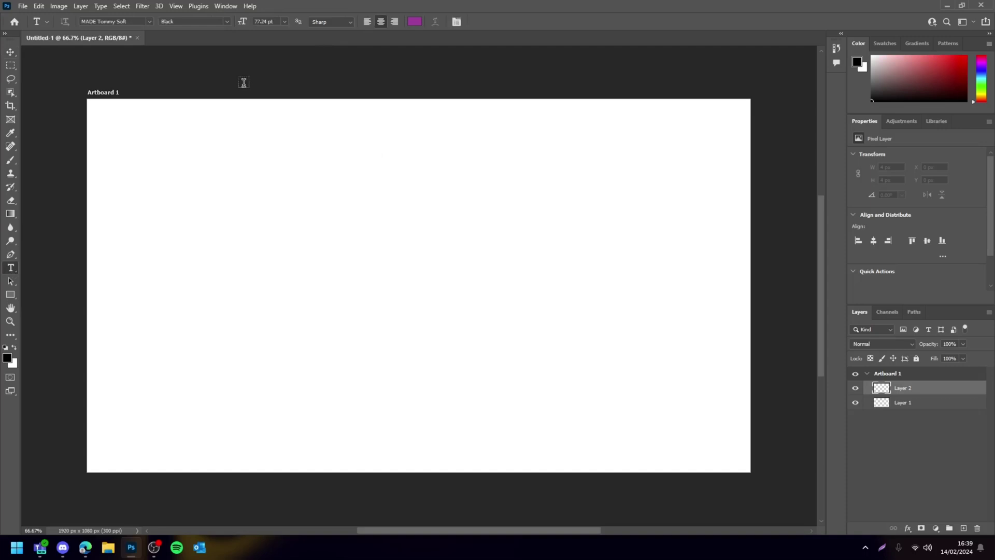
left_click(438, 305)
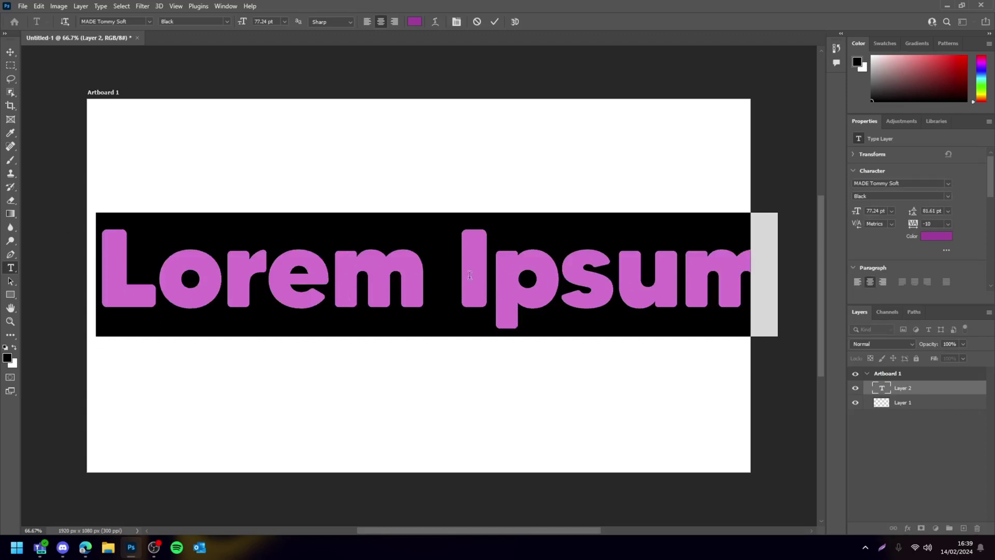
type("A")
left_click(10, 52)
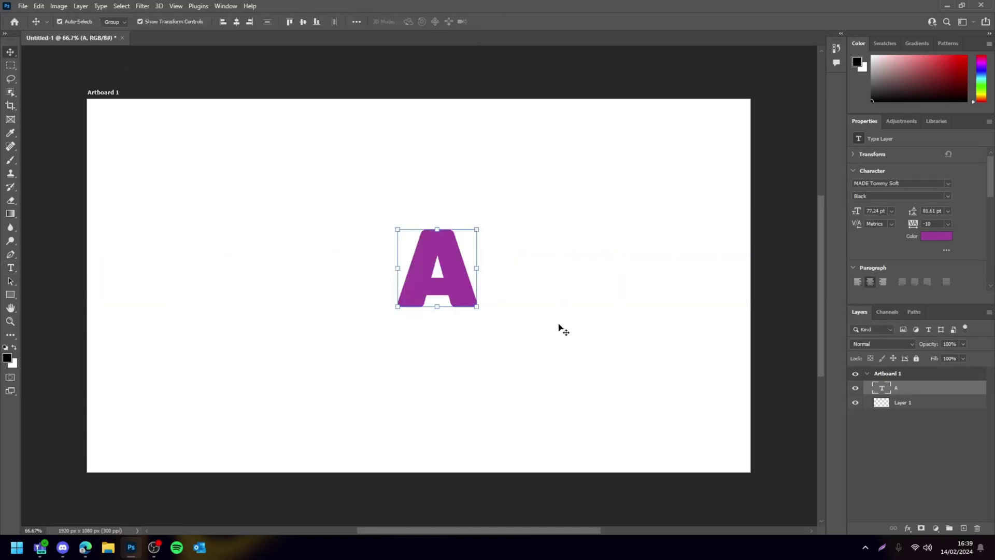
- Scale the letter A up to about 227% and centre it on the artboard along a vertical centre guide
left_click_drag(475, 308, 806, 467)
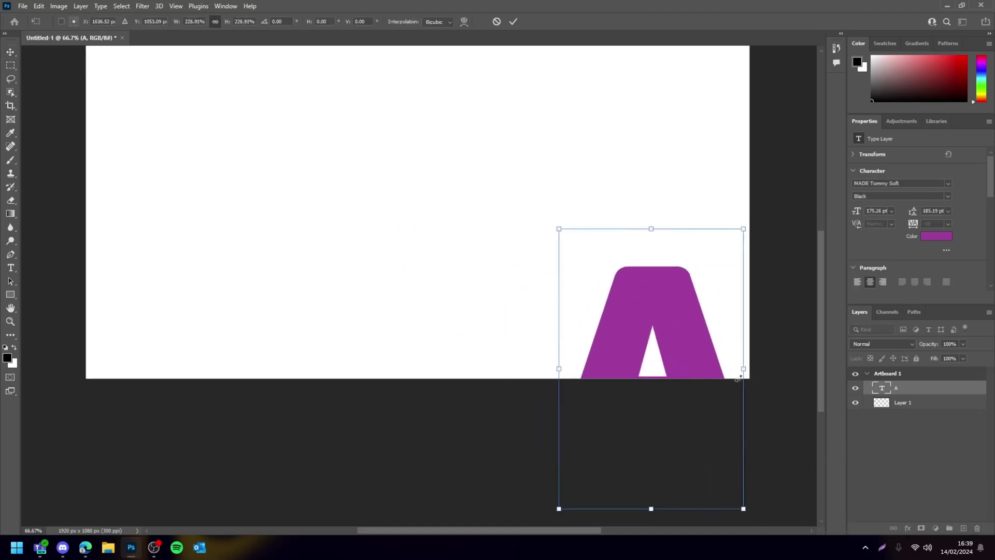
key("Return")
scroll(699, 373, "up", 2)
scroll(698, 373, "up", 2)
left_click_drag(684, 418, 446, 253)
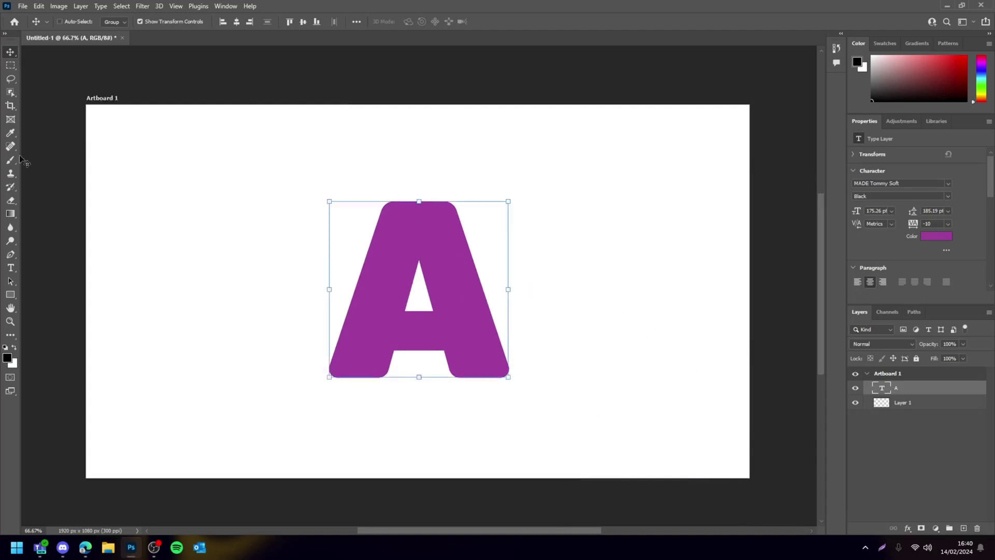
left_click(145, 176)
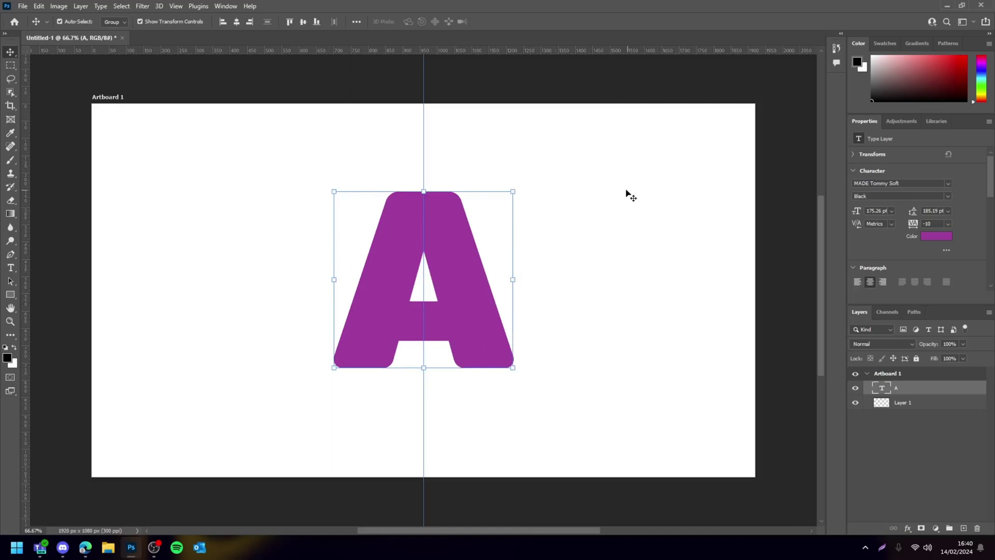
- Browse the available fonts and set the letter A in the heavy font ClanOT
left_click(949, 184)
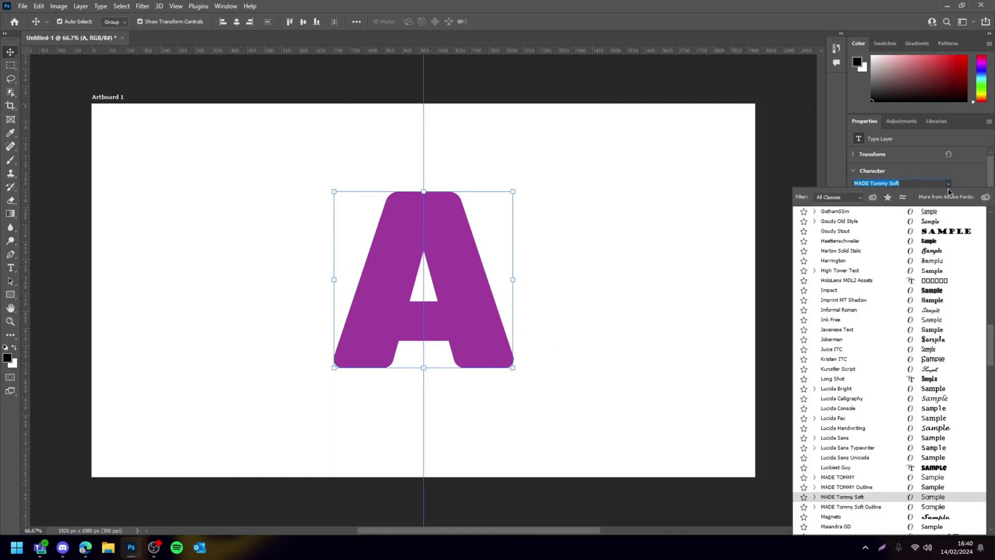
scroll(983, 332, "up", 5)
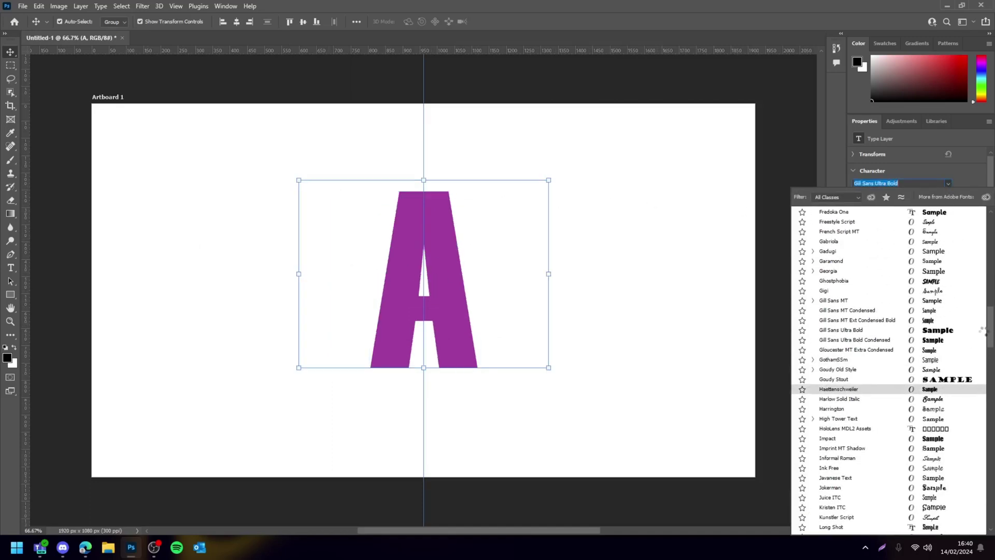
scroll(984, 332, "up", 15)
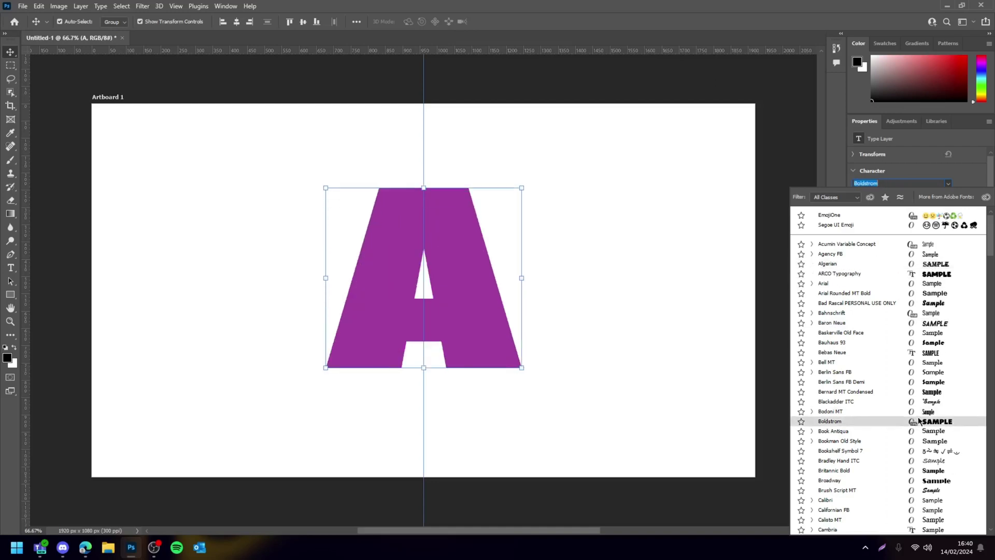
scroll(920, 420, "down", 6)
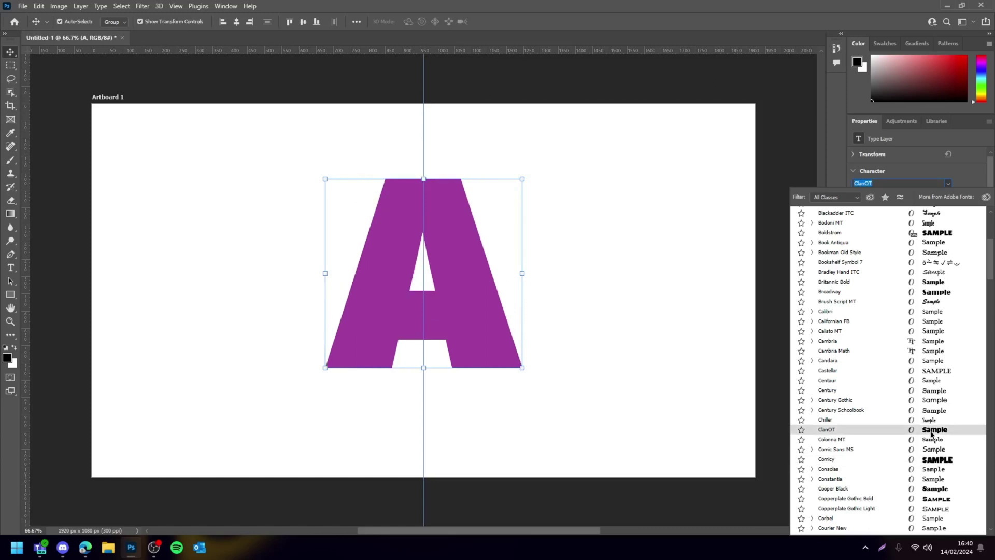
left_click(931, 434)
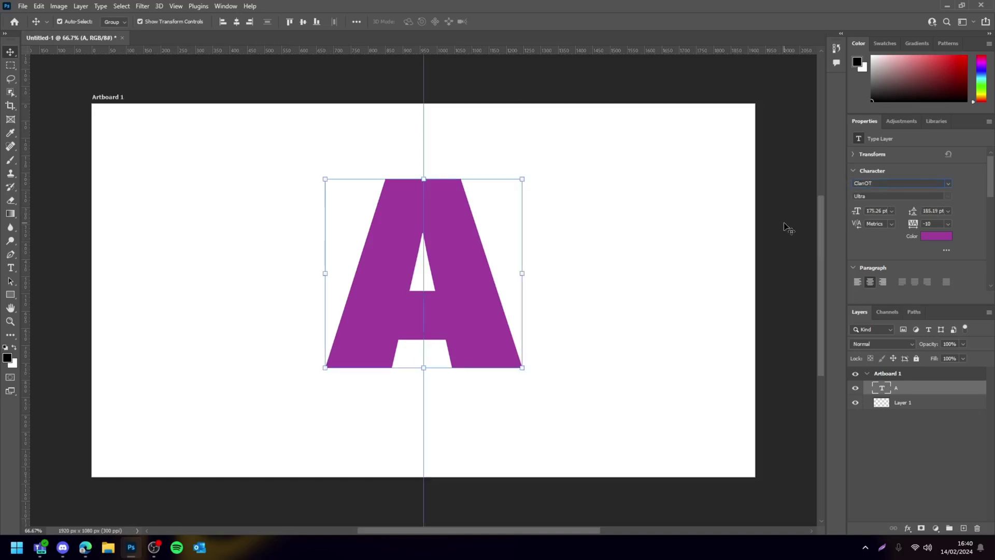
key("ctrl+minus")
key("ctrl+minus")
key("ctrl+plus")
key("ctrl+plus")
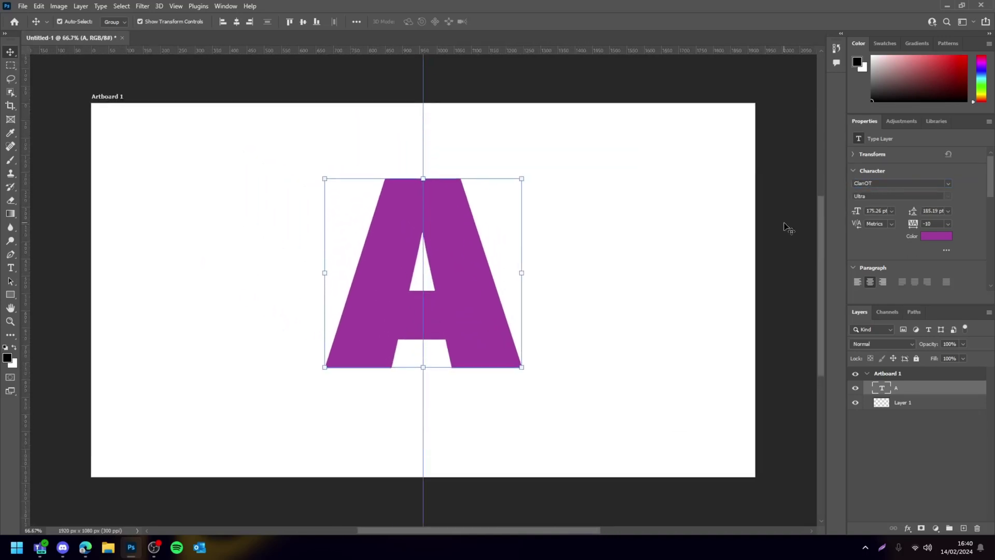
left_click(798, 238)
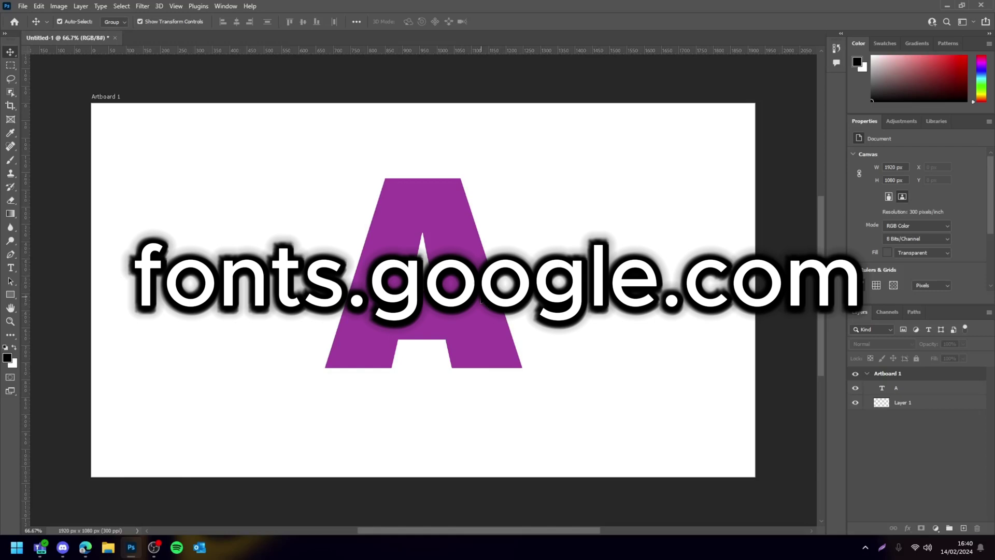
- Recolour the letter A to light blue, hex 23beff
left_click(409, 316)
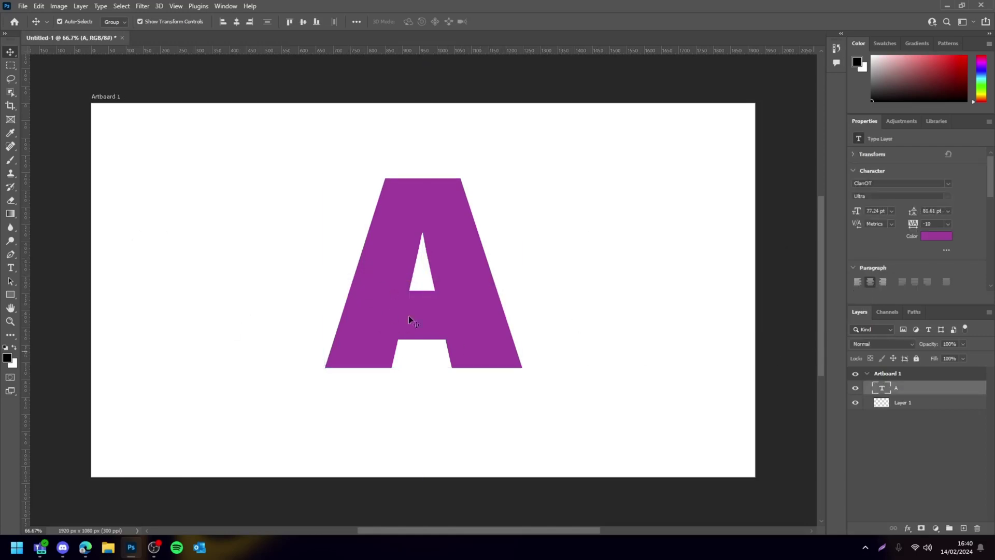
key("ctrl+h")
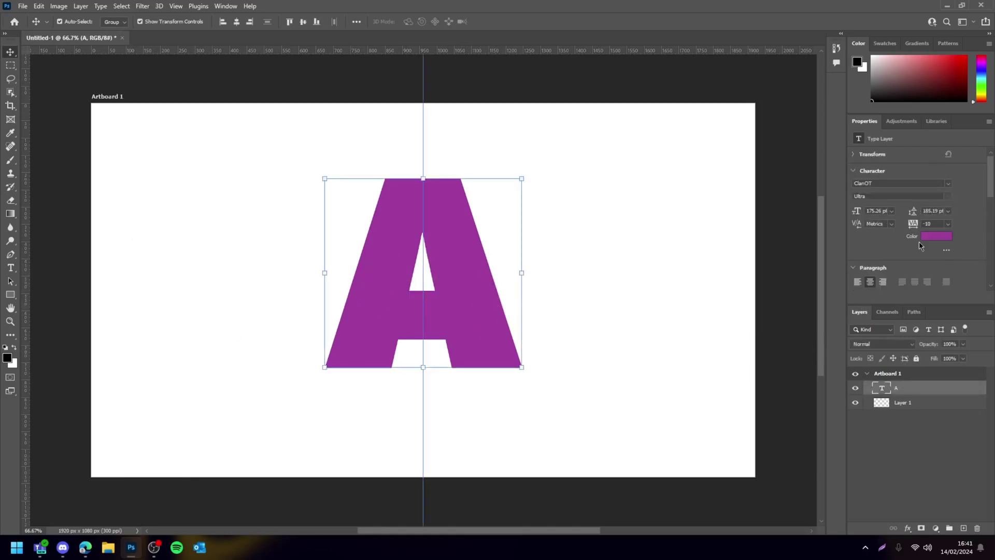
left_click(936, 212)
left_click_drag(763, 228, 762, 285)
left_click(724, 160)
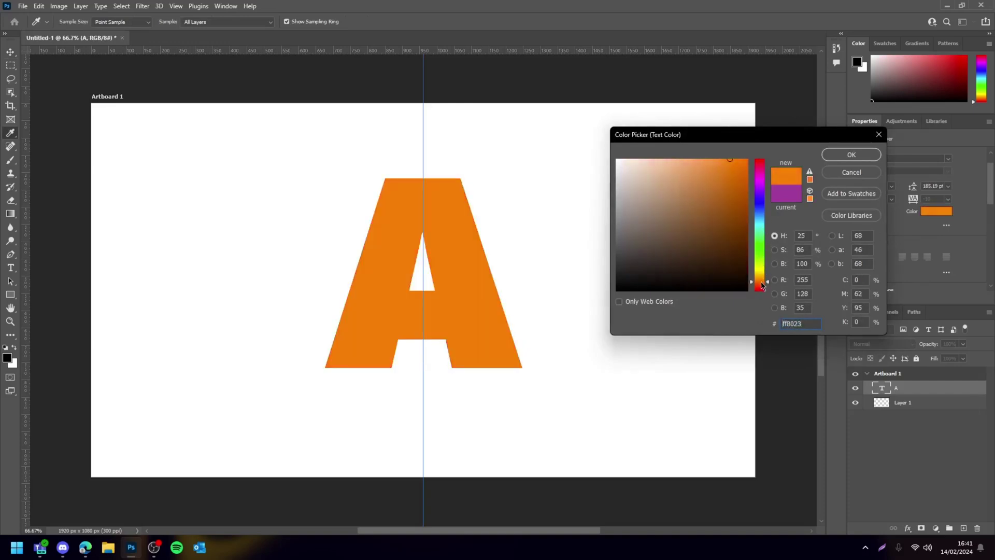
mouse_move(758, 201)
left_mouse_down()
mouse_move(760, 182)
mouse_move(760, 223)
mouse_move(760, 215)
left_mouse_up()
left_click(757, 219)
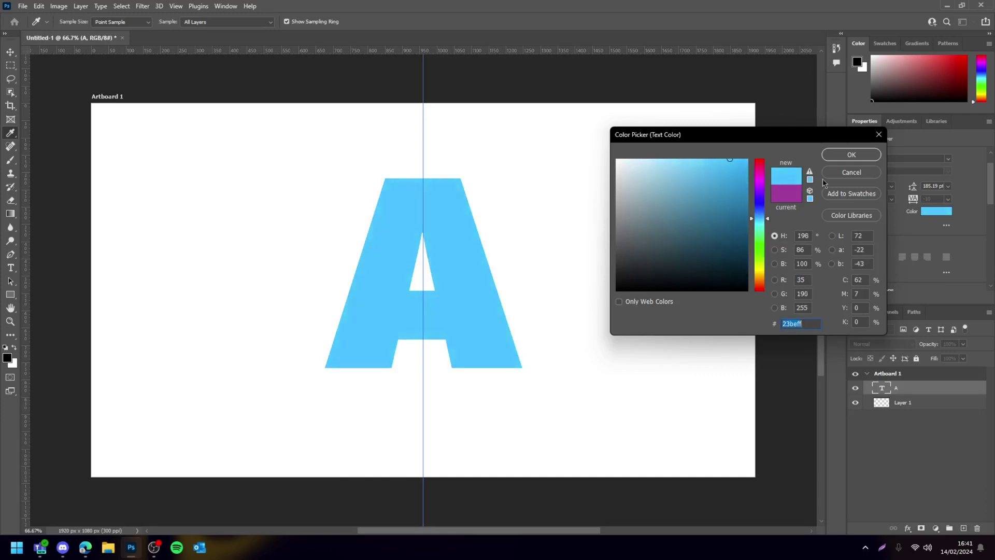
left_click(852, 155)
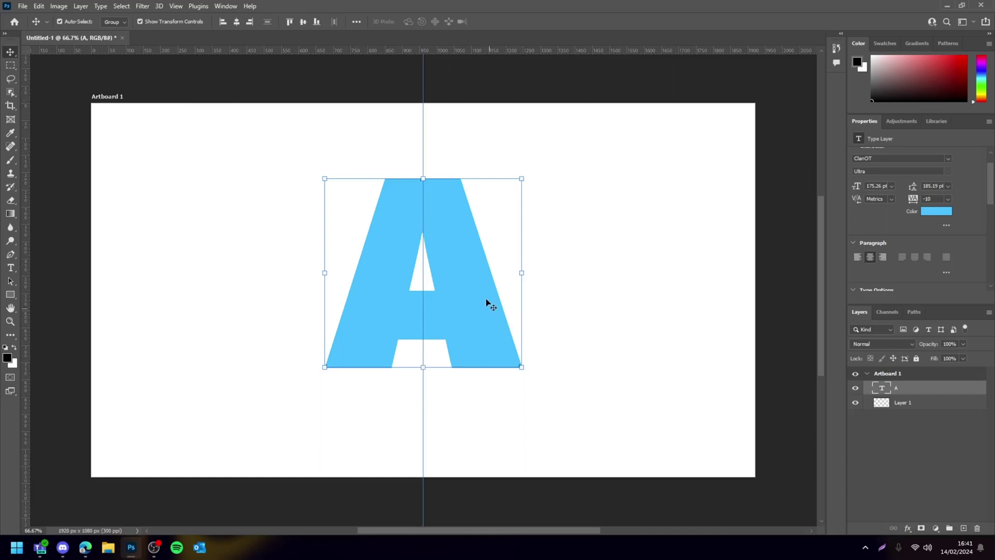
- Duplicate the letter A layer and offset the copy slightly down and to the right of the original
key("ctrl+j")
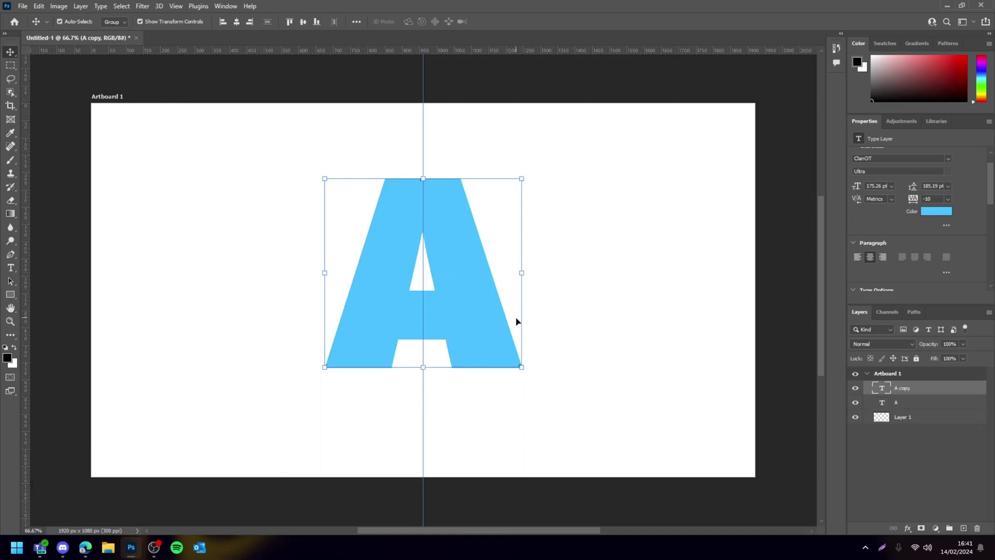
left_click_drag(463, 299, 486, 318)
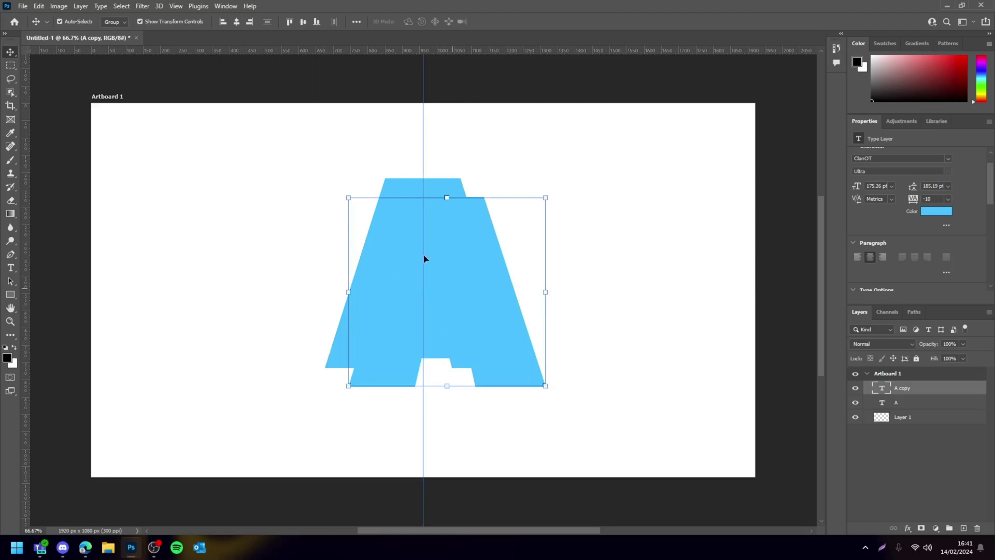
- Recolour the offset copy of the A to dark blue, hex 1e58af, and move its layer behind the light blue letter
left_click(950, 211)
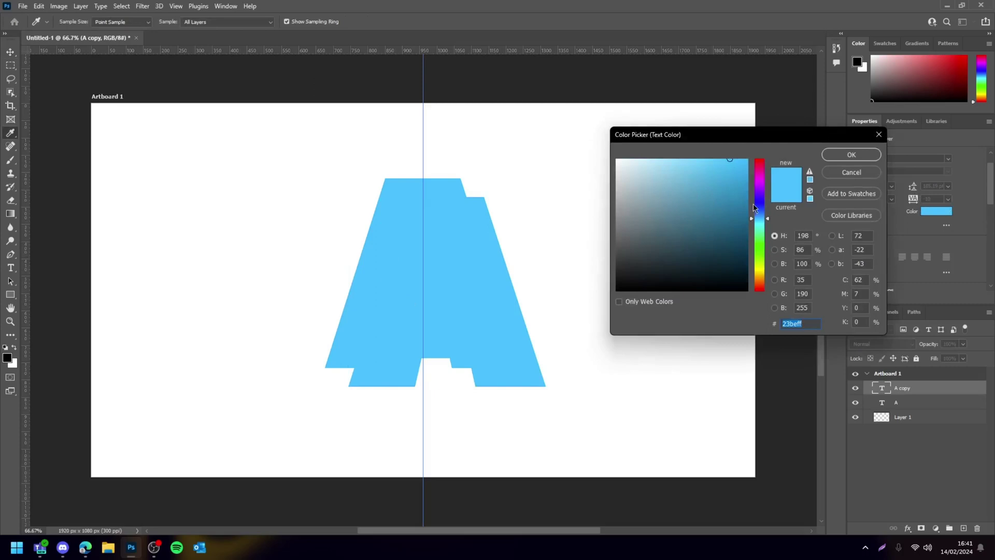
left_click(762, 212)
left_click(726, 200)
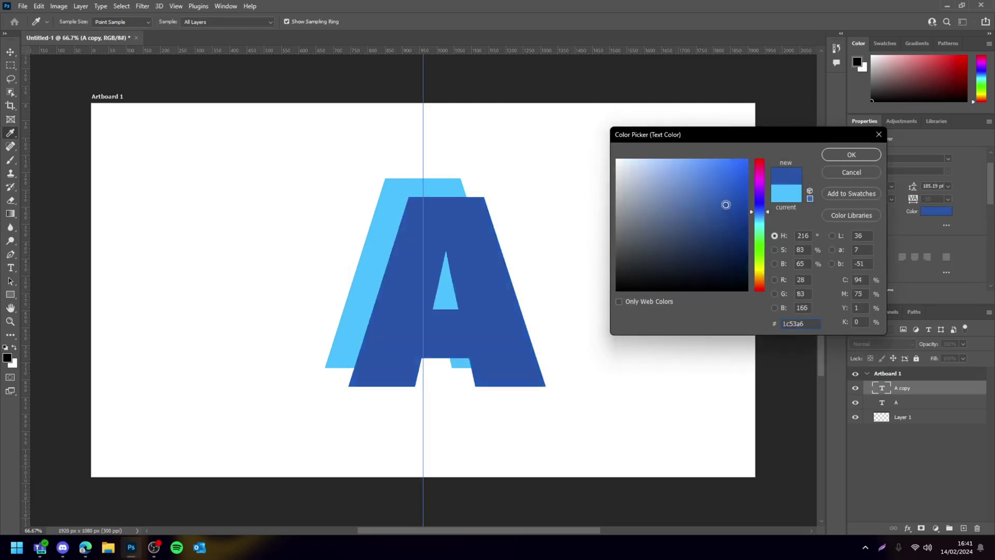
left_click(850, 153)
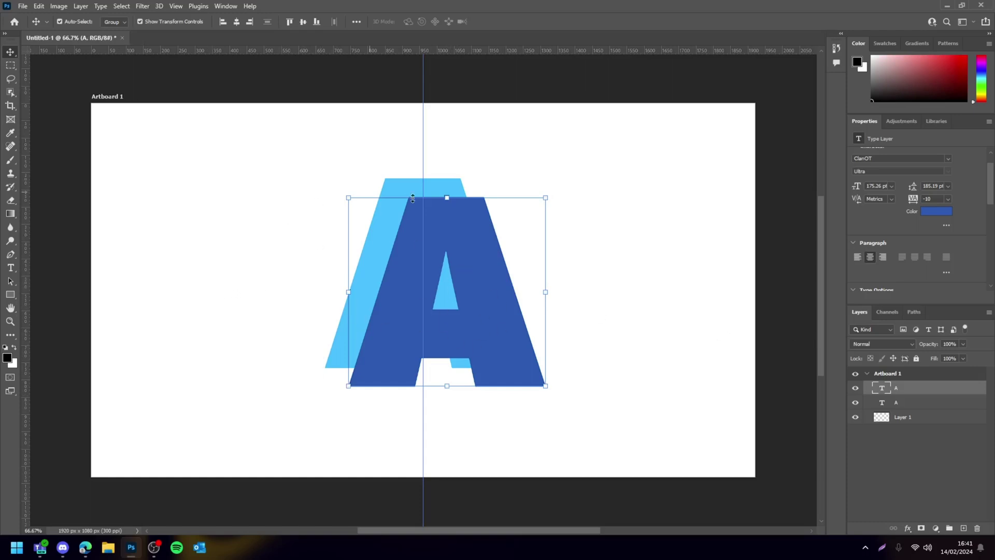
left_click_drag(917, 389, 915, 413)
left_click(793, 419)
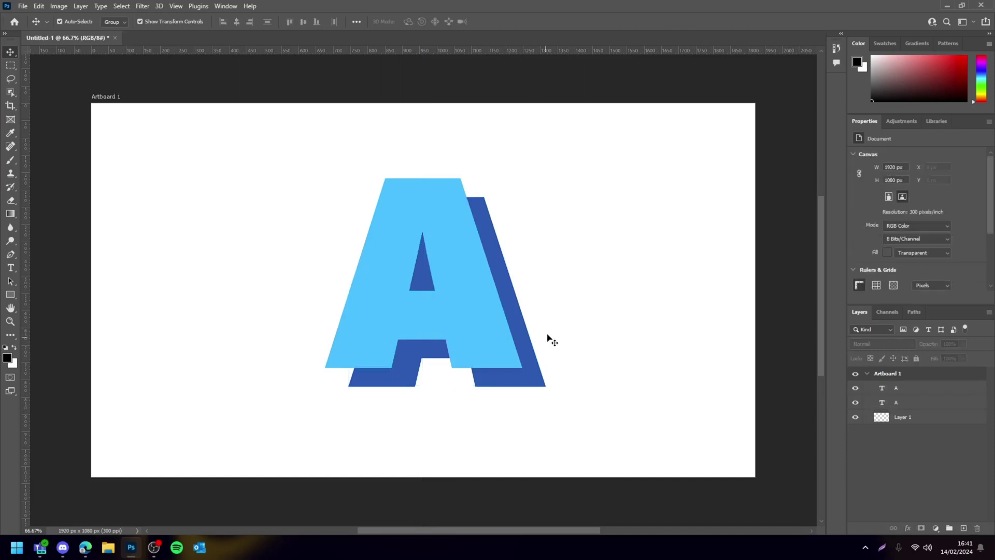
- Examine the offset between the light blue letter and its dark blue copy, especially around their lower corners
scroll(746, 297, "down", 3)
scroll(746, 297, "down", 3)
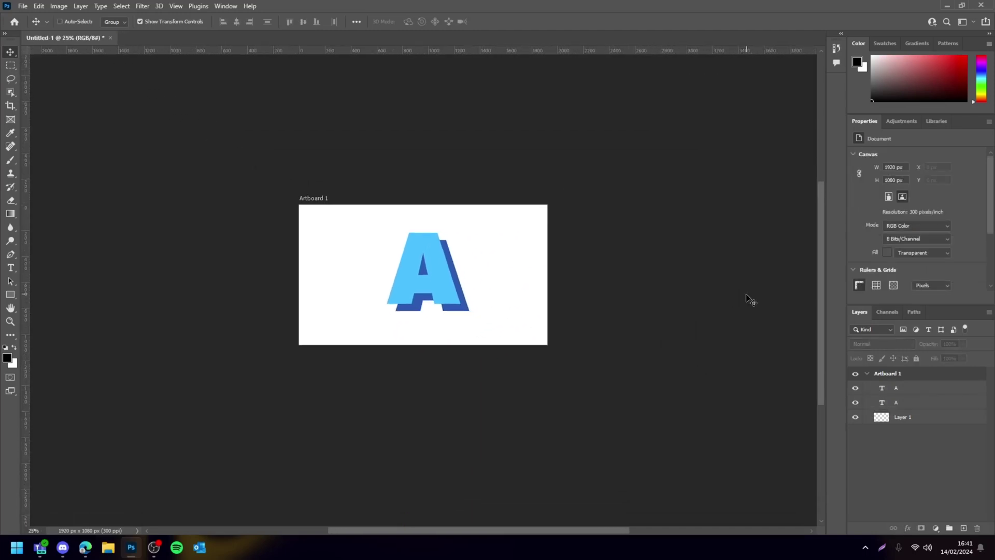
scroll(747, 297, "up", 1)
scroll(747, 296, "up", 1)
scroll(747, 296, "down", 3)
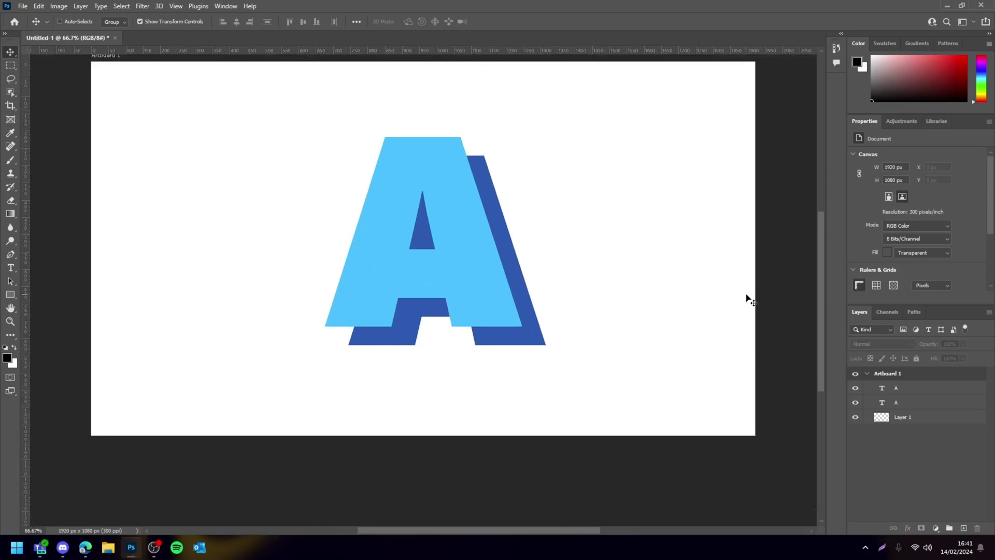
key("ctrl+0")
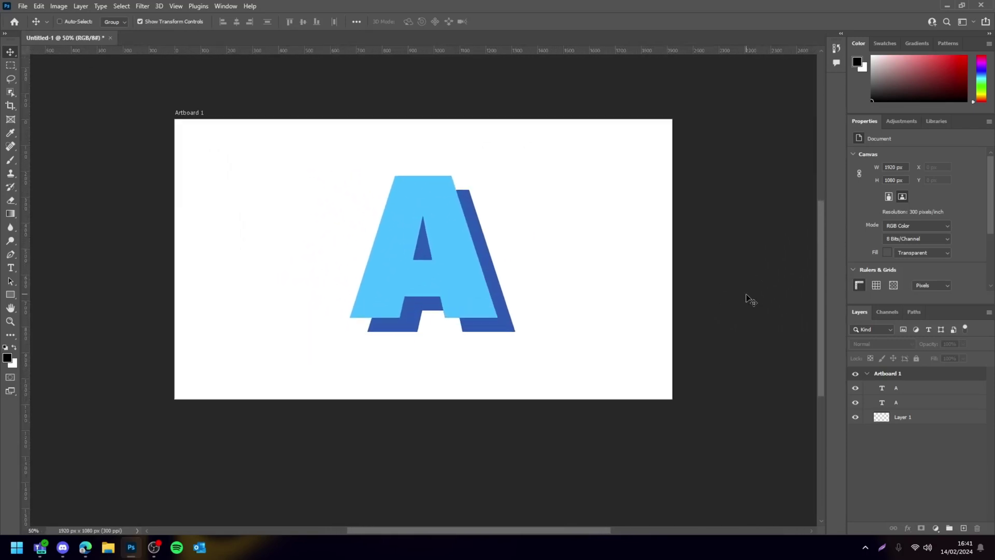
key("ctrl+equal")
key("ctrl+equal")
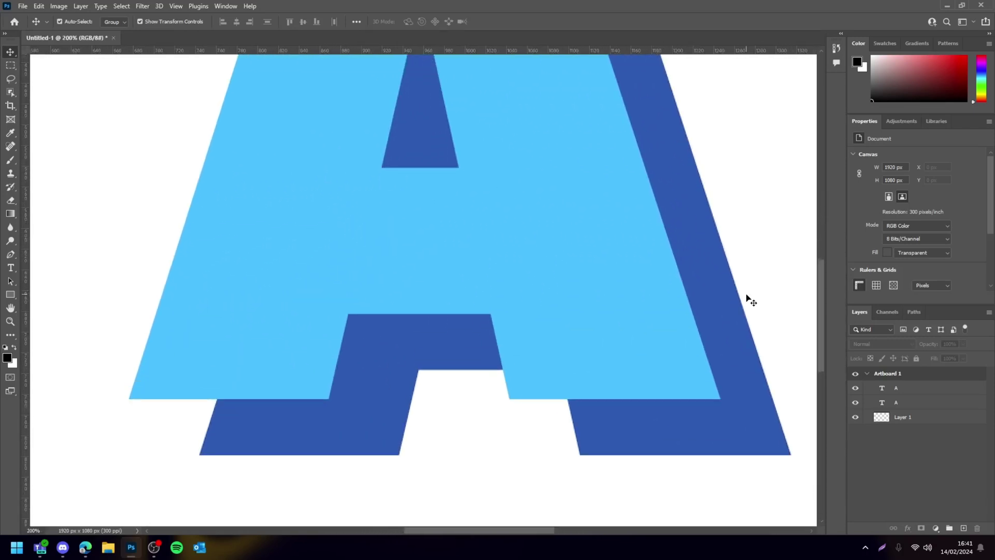
key("ctrl+equal")
key("ctrl+minus")
key("ctrl+minus")
key("ctrl+minus")
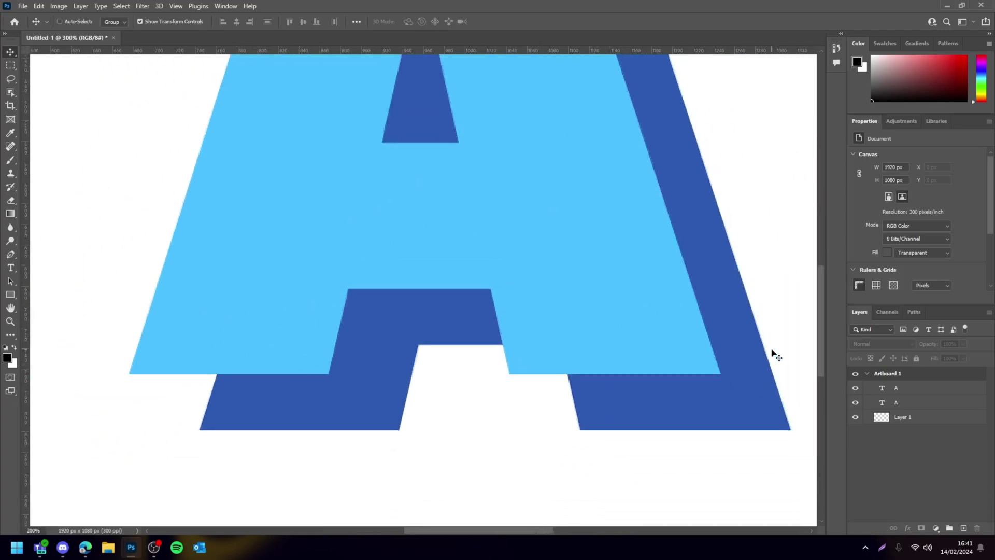
key("ctrl+equal")
key("ctrl+equal")
key("ctrl+equal")
scroll(288, 351, "left", 7)
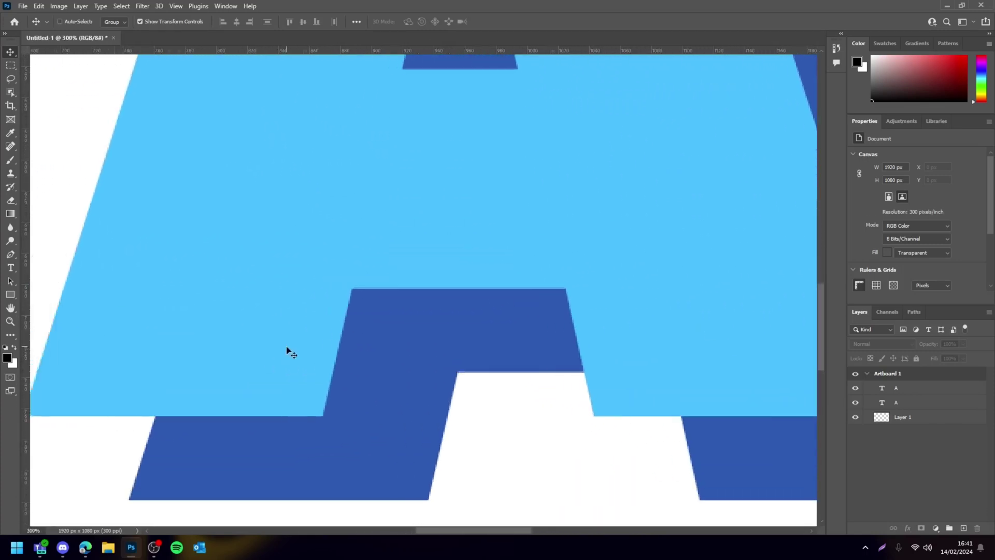
- Sample the dark blue of the offset A as the foreground colour and add a new layer directly above the dark blue A
scroll(363, 370, "left", 4)
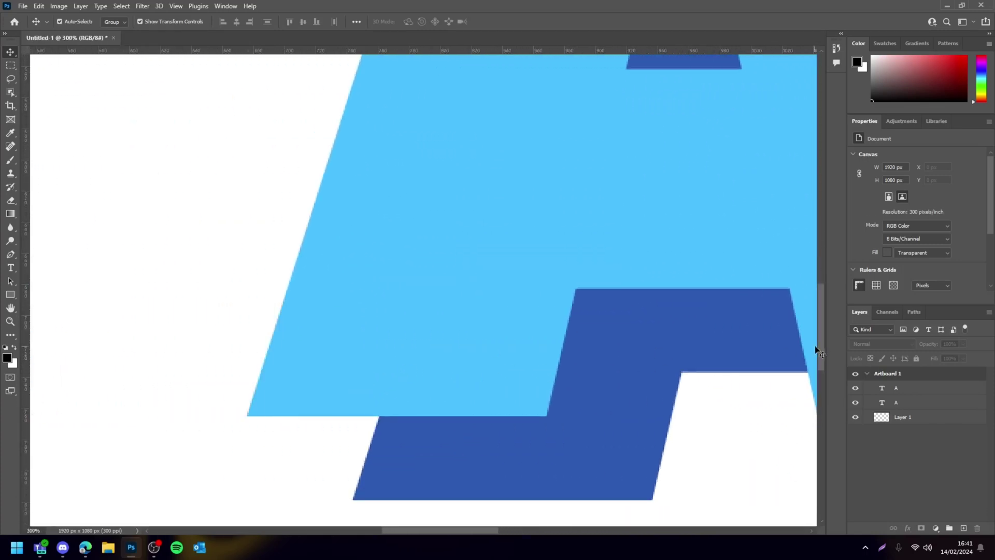
scroll(823, 366, "down", 5)
scroll(537, 388, "left", 2)
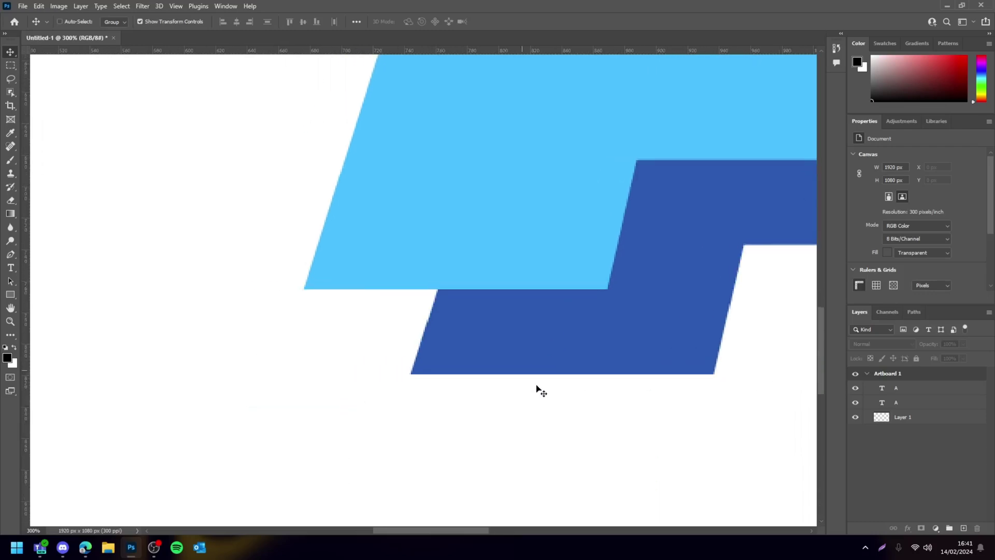
key("ctrl+equal")
key("ctrl+equal")
key("ctrl+equal")
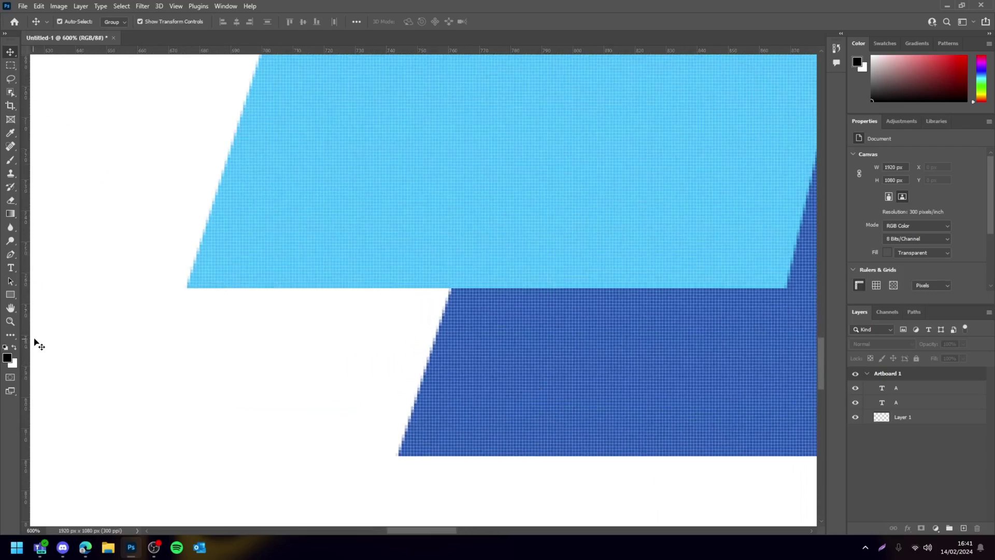
key("i")
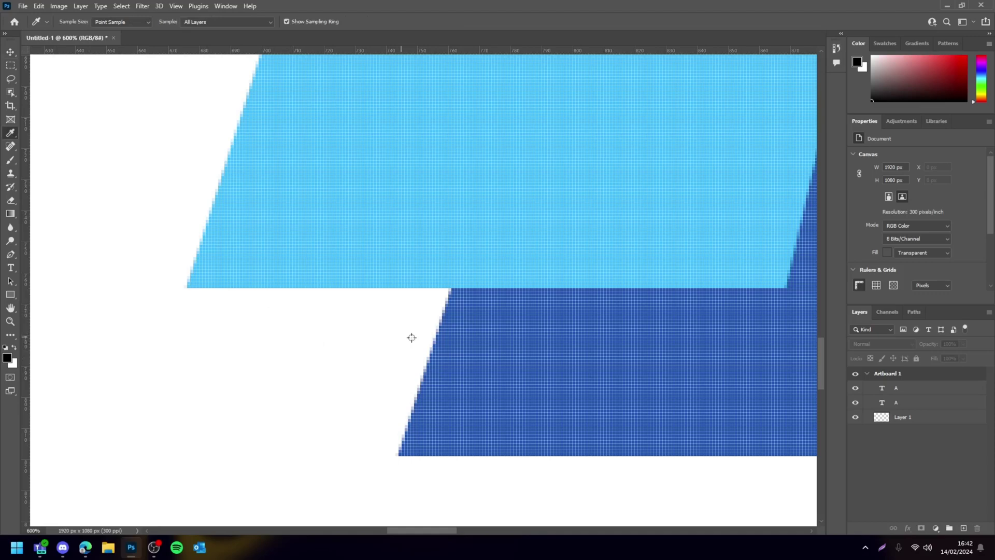
left_click(477, 340)
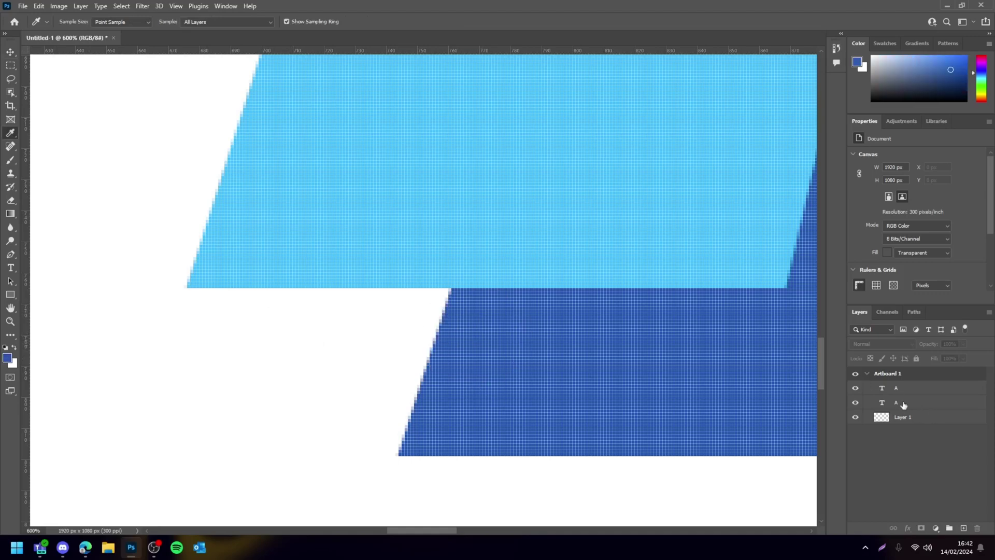
left_click(899, 406)
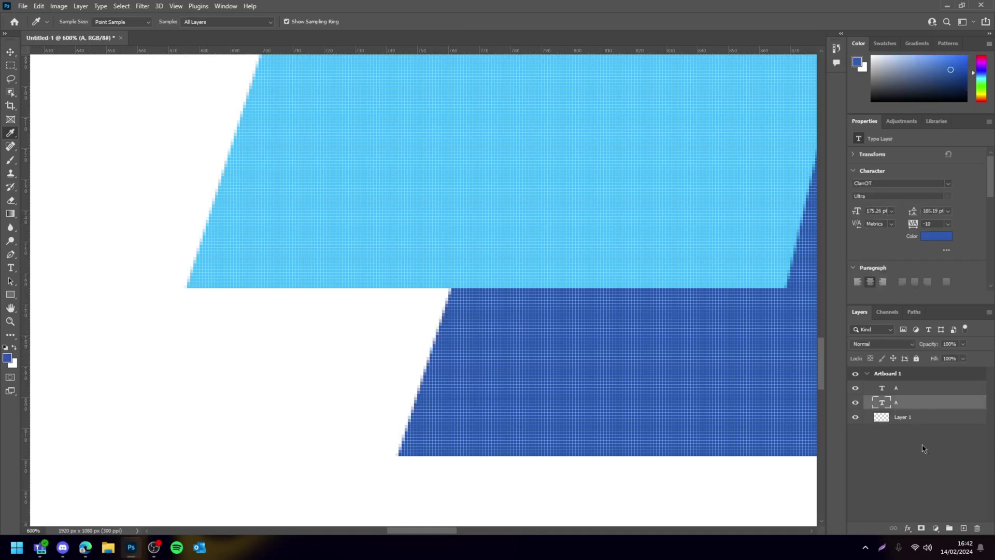
left_click(965, 528)
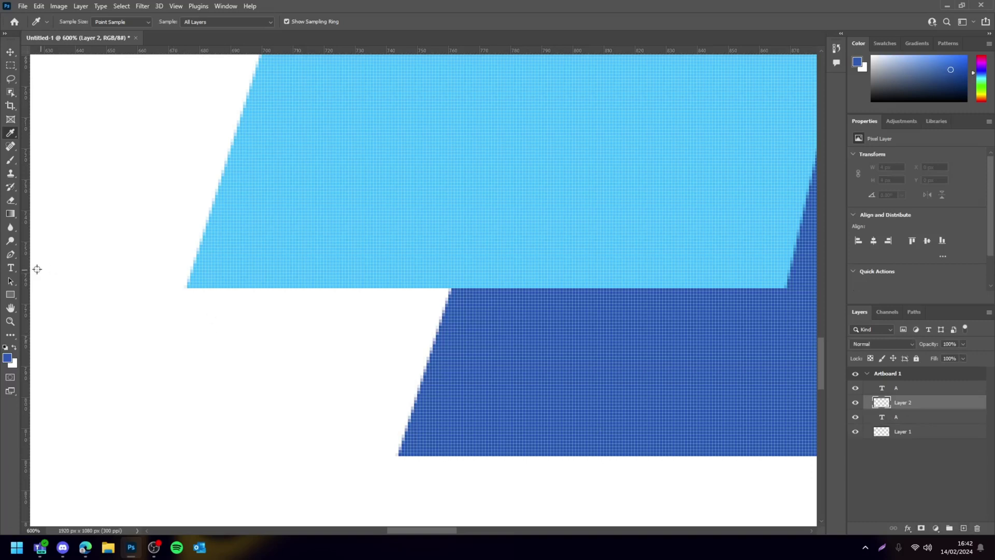
- Set the Pen tool to Shape mode with no stroke
left_click(11, 254)
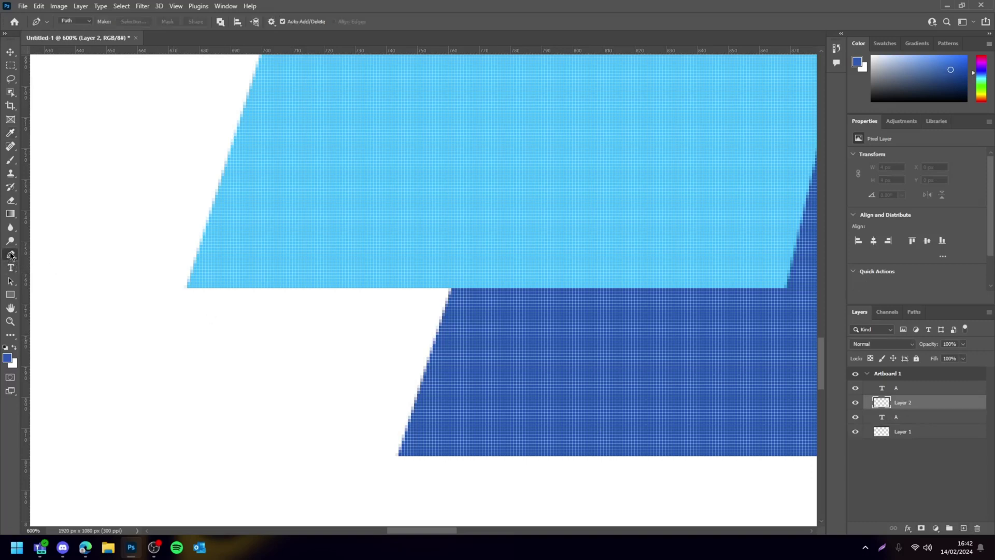
right_click(11, 255)
left_click(39, 254)
left_click(73, 21)
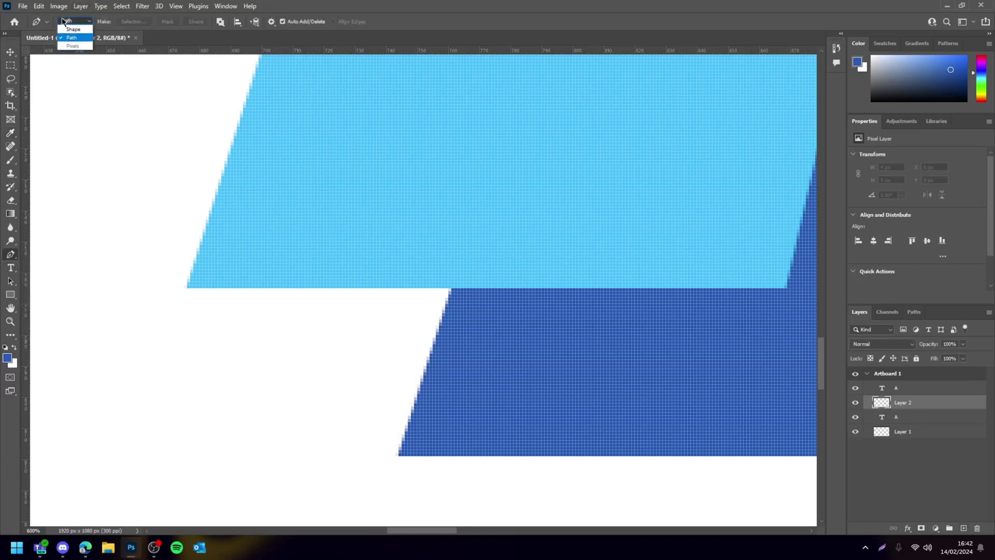
left_click(78, 28)
left_click(153, 22)
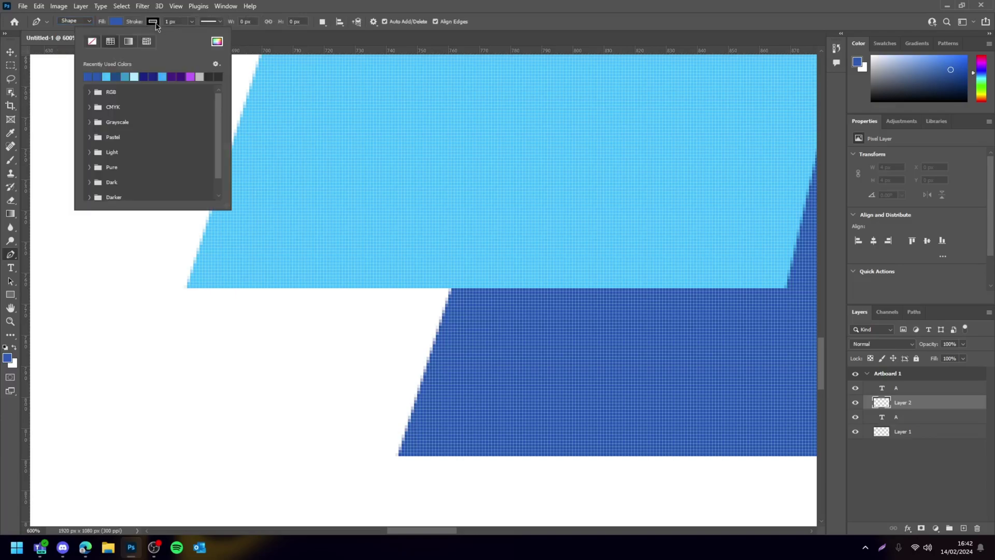
left_click(89, 44)
left_click(154, 23)
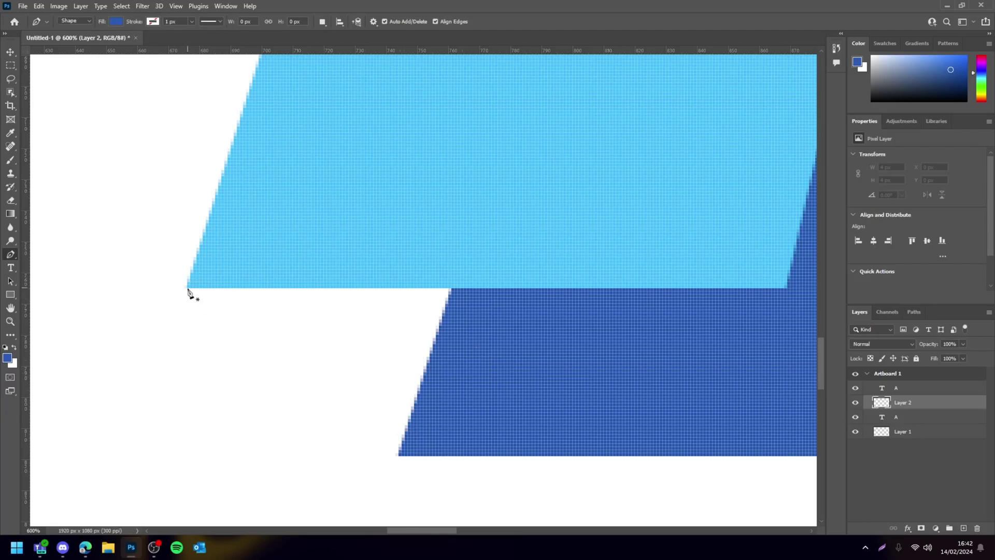
- Draw a dark blue pen shape filling the gap between the lower-left corners of the light and dark letters on the left leg
left_click(186, 288)
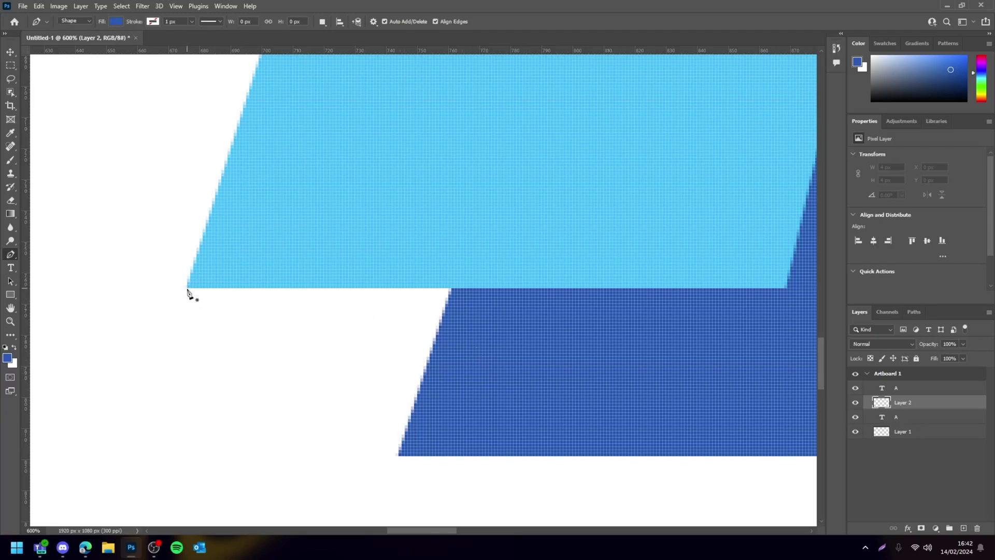
left_click(395, 456)
left_click(506, 456)
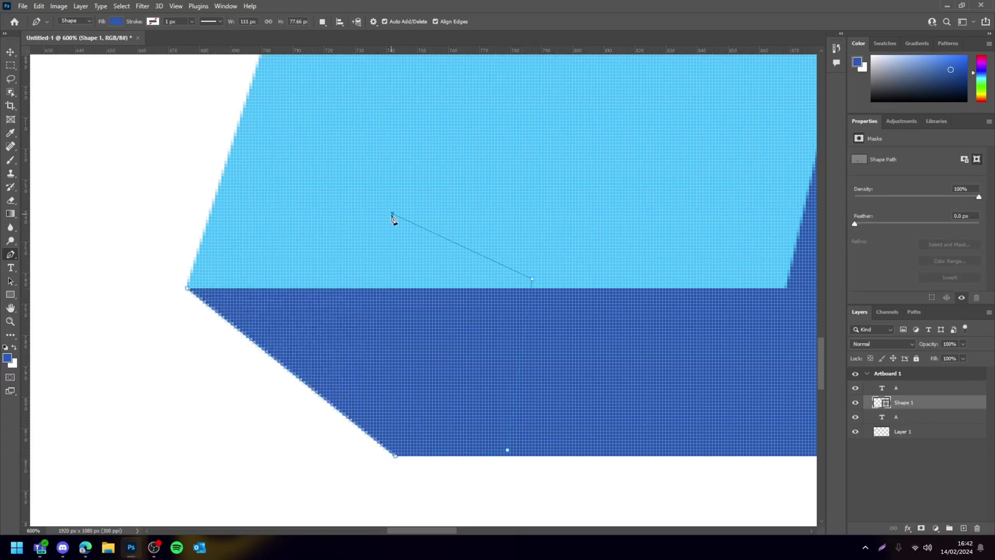
scroll(408, 243, "down", 5)
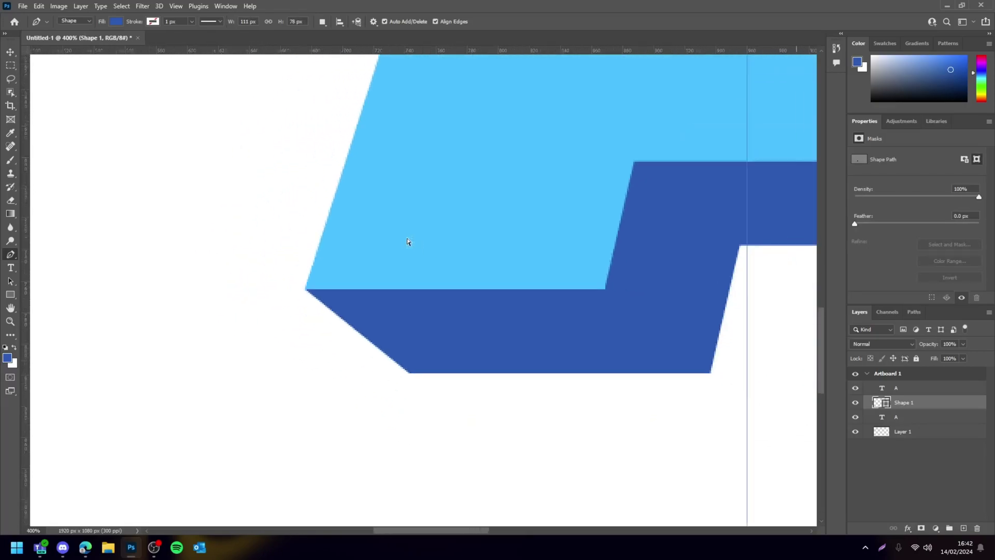
scroll(407, 242, "down", 5)
scroll(408, 242, "up", 7)
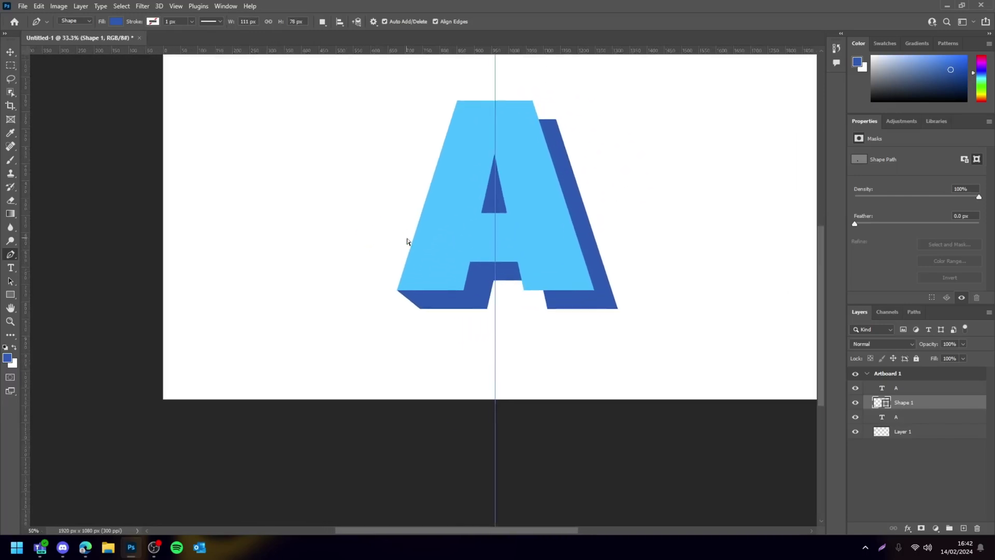
scroll(407, 242, "up", 5)
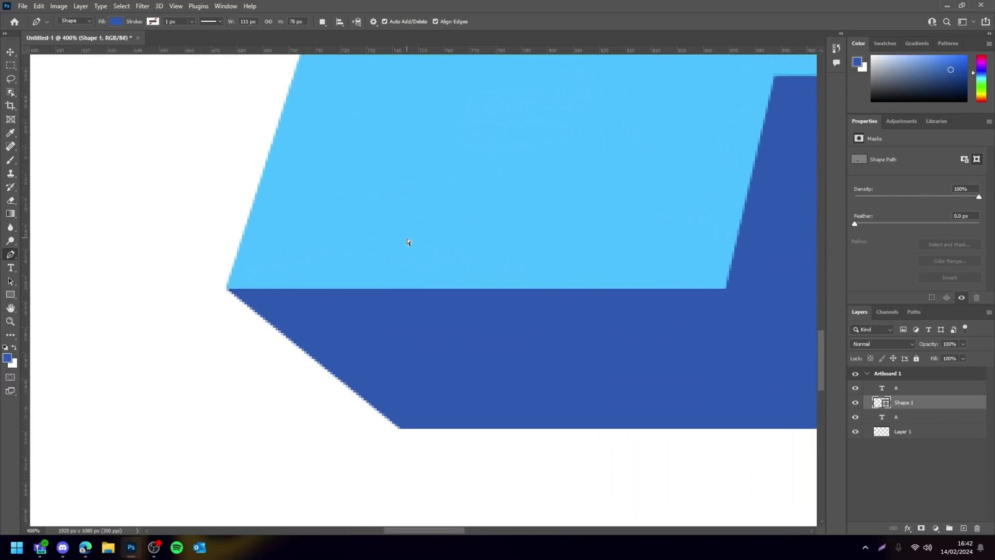
- Draw a dark blue pen shape joining the inner lower corners of the light and dark letters on the right leg
scroll(408, 242, "down", 3)
scroll(407, 242, "up", 1)
scroll(469, 180, "right", 5)
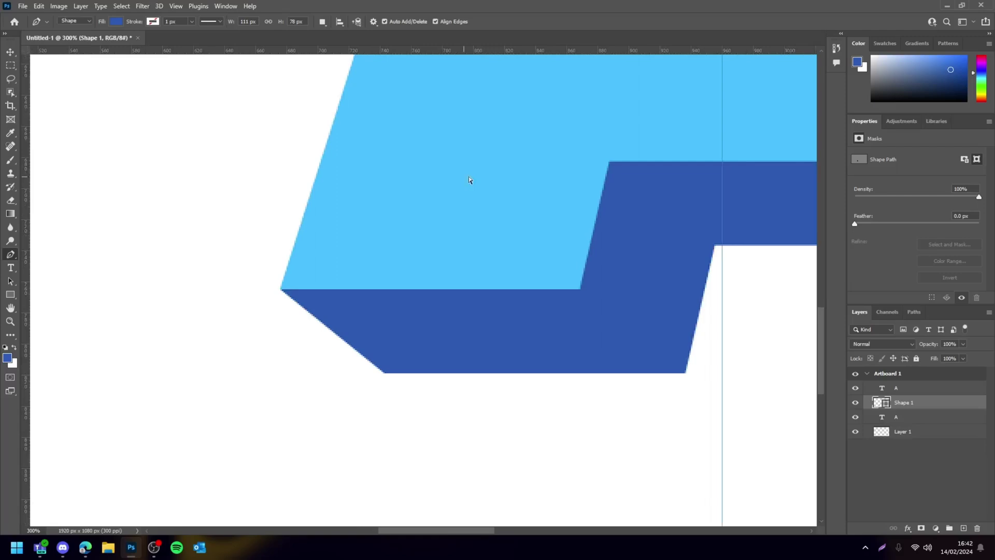
scroll(472, 218, "right", 2)
left_click_drag(496, 533, 535, 513)
scroll(536, 513, "up", 1)
scroll(536, 513, "up", 2)
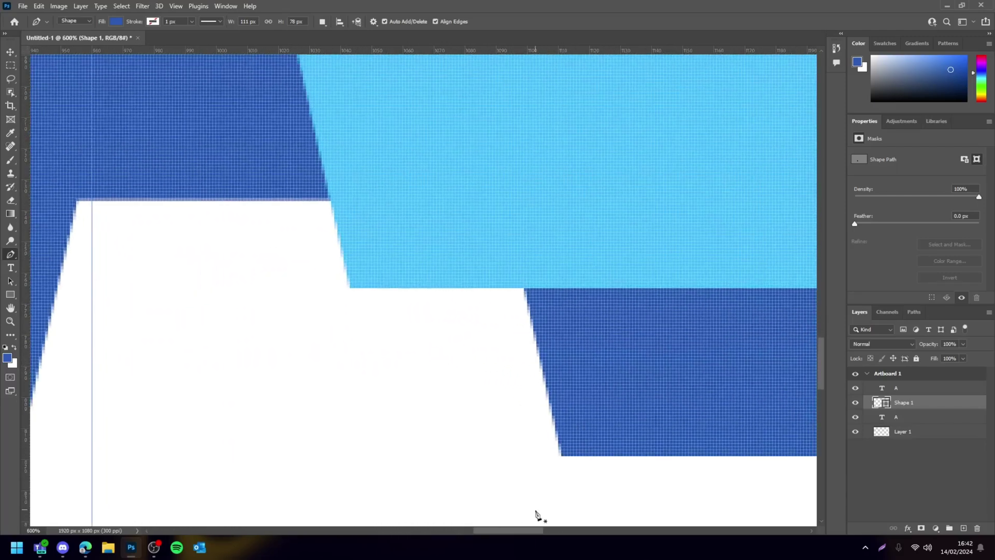
left_click(350, 289)
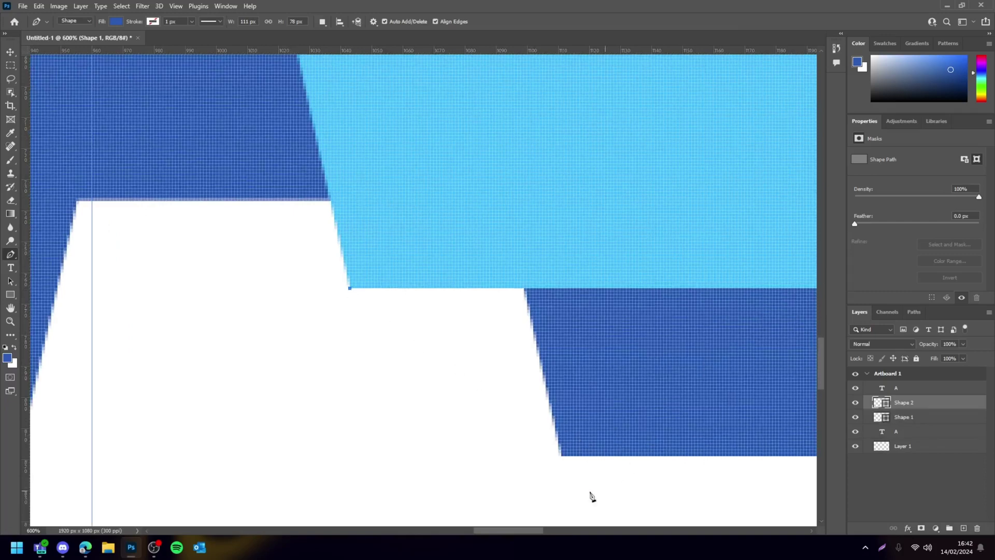
left_click(562, 457)
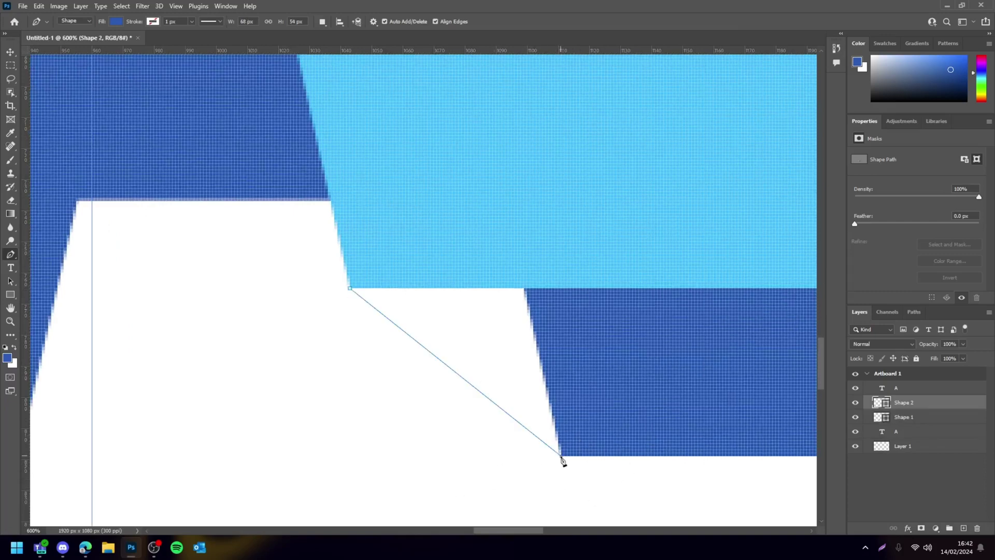
left_click(634, 224)
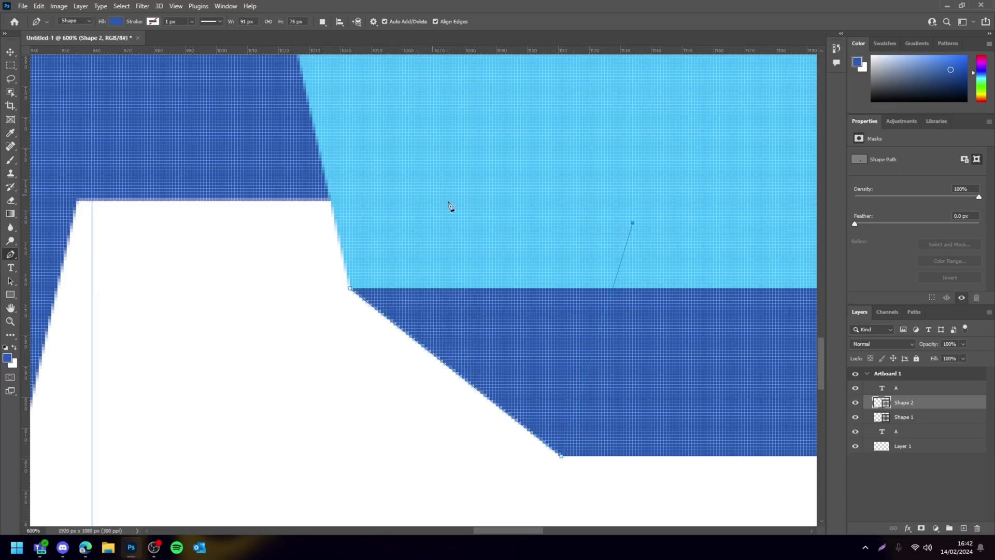
key("Return")
- Draw a dark blue pen shape joining the upper-right corners of the light and dark letters at the top of the A
key("ctrl+minus")
key("ctrl+minus")
key("ctrl+minus")
key("ctrl+minus")
key("ctrl+minus")
scroll(432, 264, "up", 4)
key("ctrl+plus")
key("ctrl+plus")
key("ctrl+plus")
key("ctrl+plus")
key("ctrl+plus")
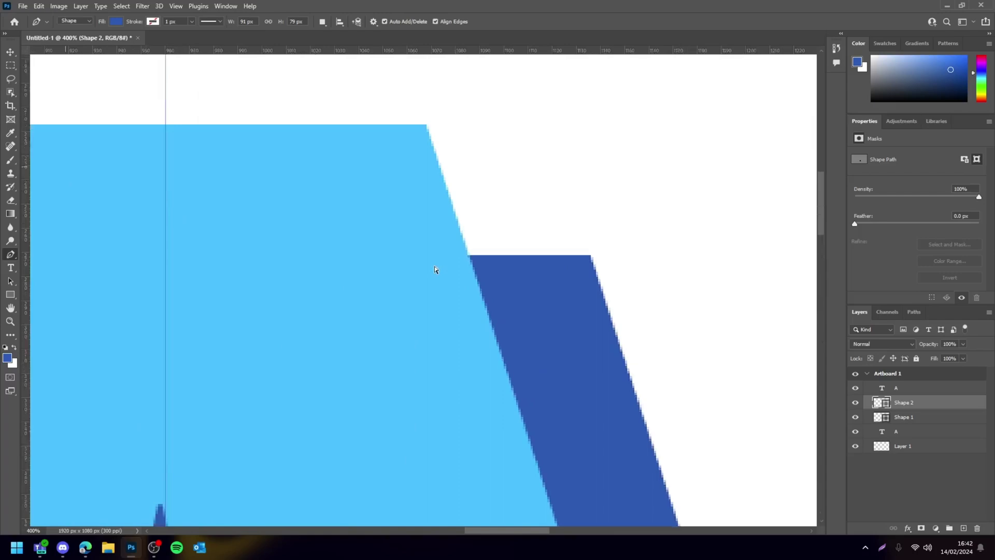
left_click(639, 320)
left_click(428, 151)
left_click(396, 269)
key("Return")
- Examine the whole extruded letter A and the joined corners of its dark blue side at different magnifications
key("ctrl+minus")
key("ctrl+minus")
key("ctrl+minus")
key("ctrl+minus")
key("ctrl+minus")
key("ctrl+minus")
key("ctrl+minus")
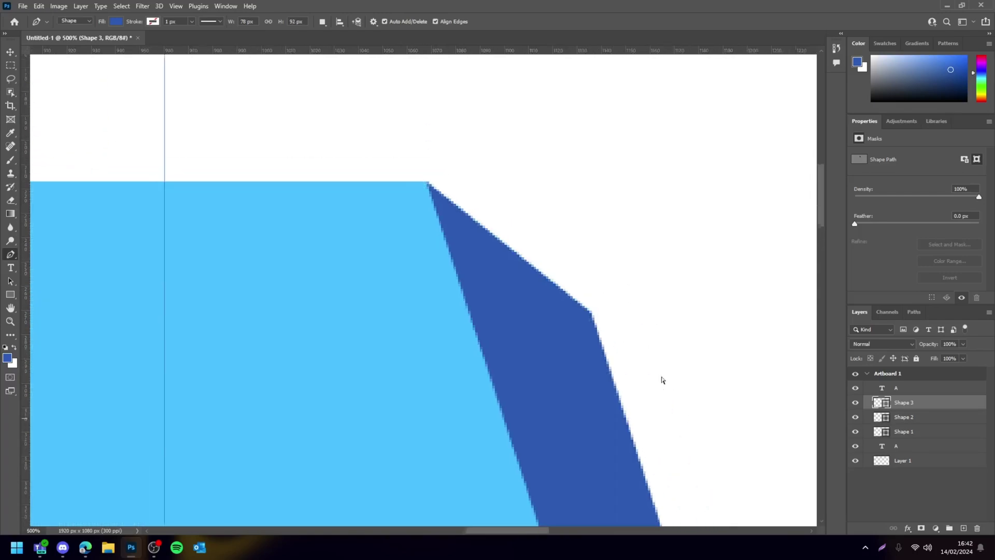
key("ctrl+minus")
key("ctrl+minus")
key("ctrl+minus")
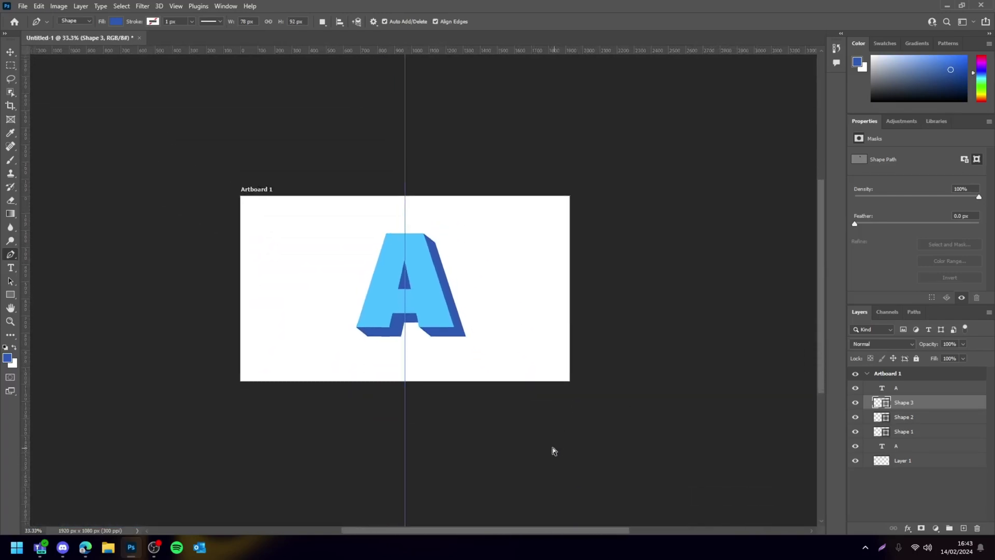
key("ctrl+plus")
key("ctrl+plus")
key("ctrl+plus")
key("ctrl+plus")
key("ctrl+plus")
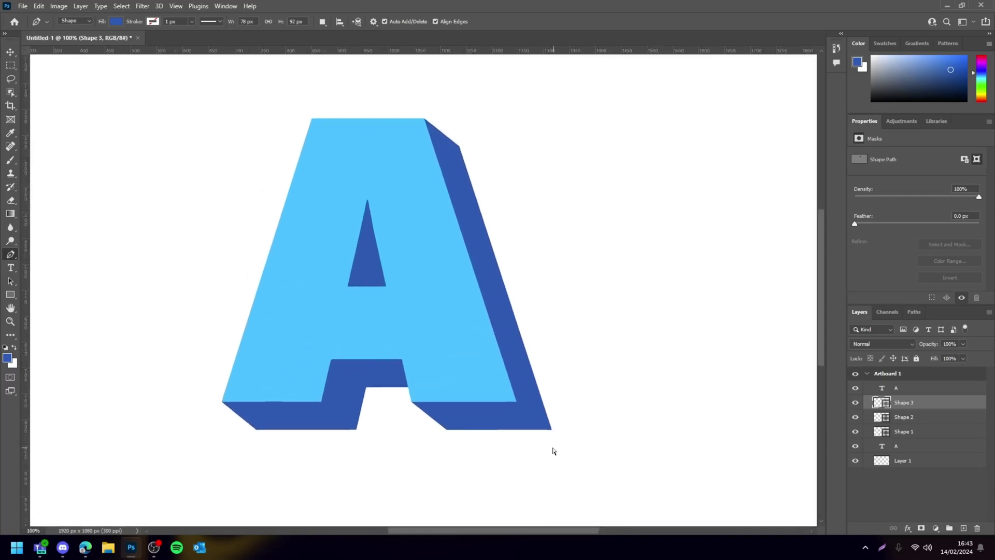
key("ctrl+minus")
key("ctrl+minus")
key("ctrl+minus")
key("ctrl+minus")
key("ctrl+minus")
key("ctrl+plus")
key("ctrl+plus")
key("ctrl+plus")
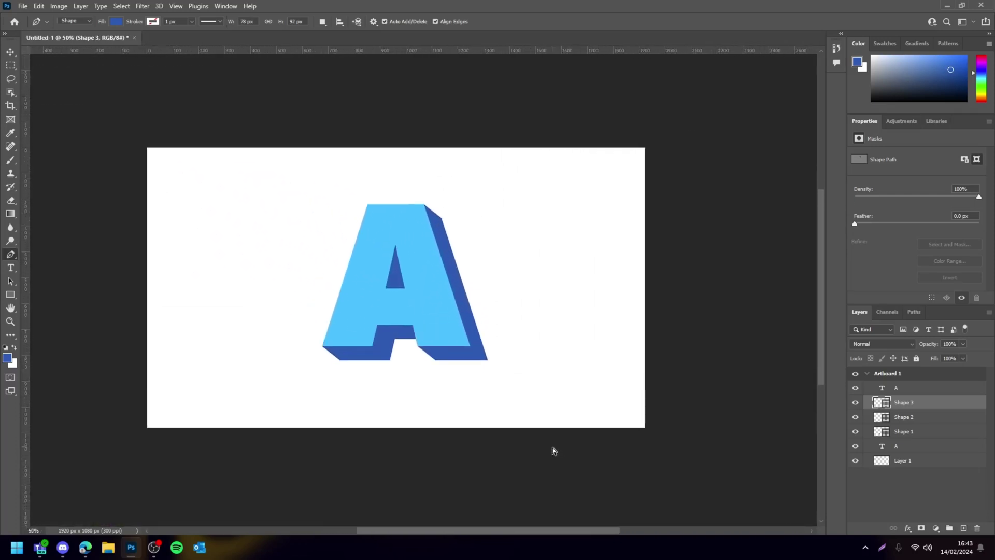
key("ctrl+minus")
key("ctrl+minus")
key("ctrl+plus")
key("ctrl+plus")
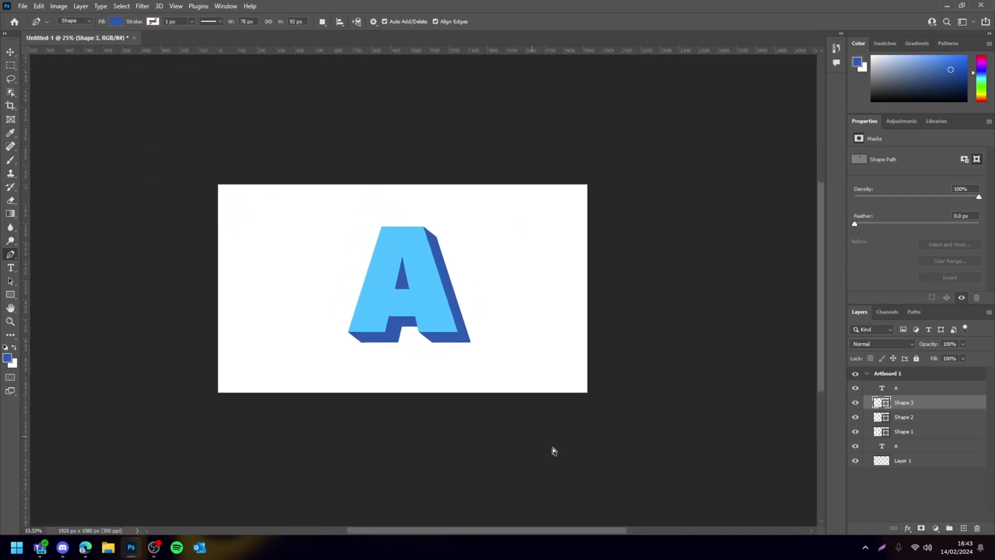
key("ctrl+plus")
key("ctrl+plus")
scroll(603, 299, "down", 1)
scroll(602, 298, "down", 2)
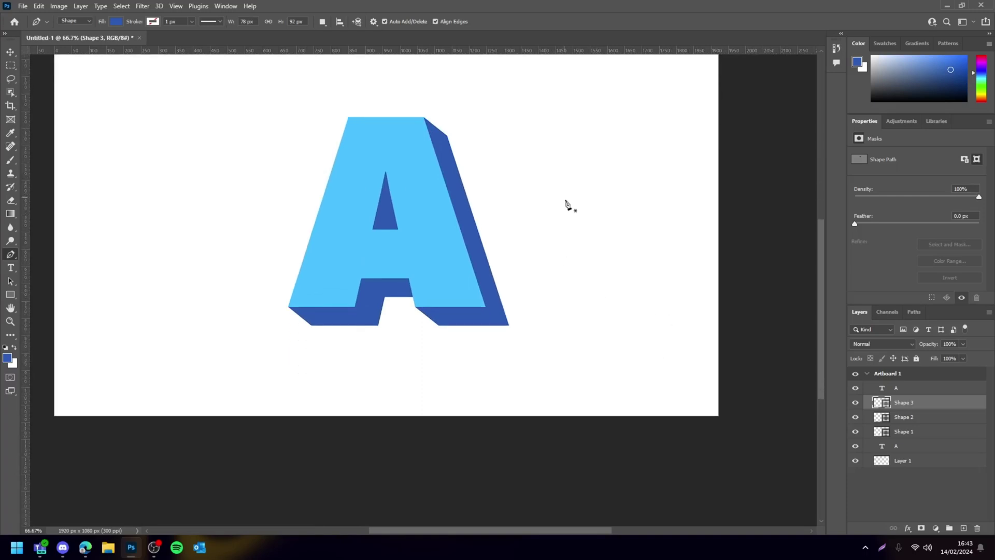
scroll(565, 205, "left", 2)
key("ctrl+plus")
key("ctrl+plus")
scroll(409, 156, "left", 2)
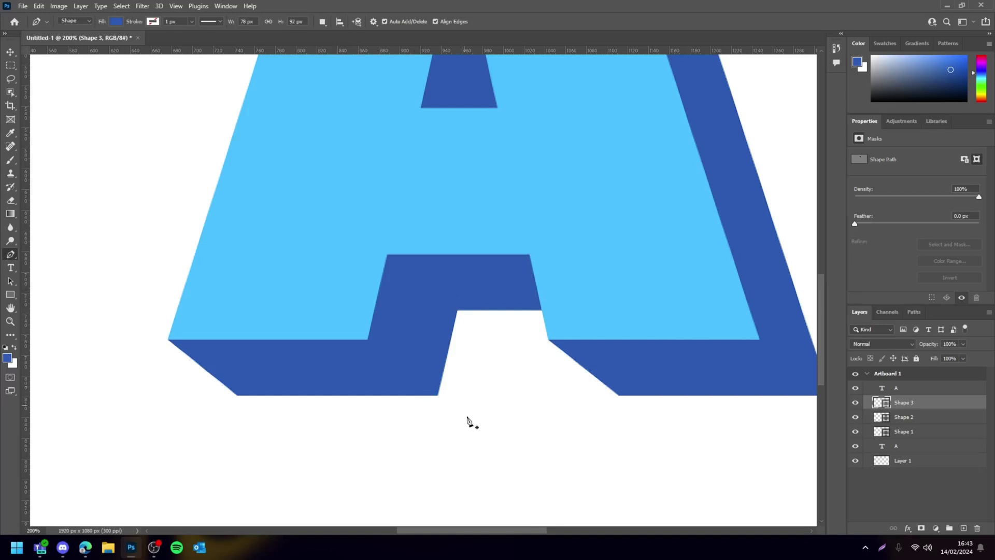
- Convert the three connecting shapes and the dark blue A together into one smart object
left_click(11, 53)
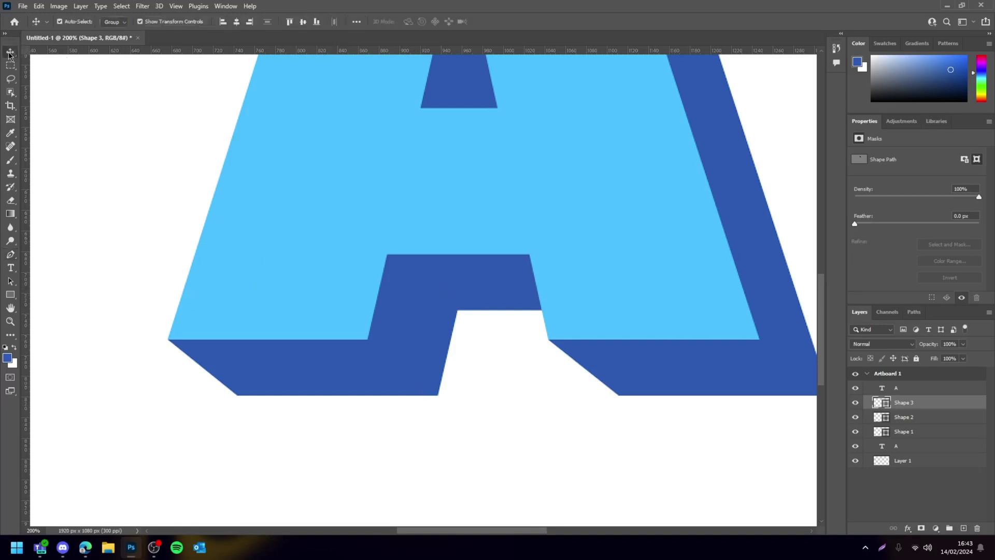
left_click(899, 449, "shift")
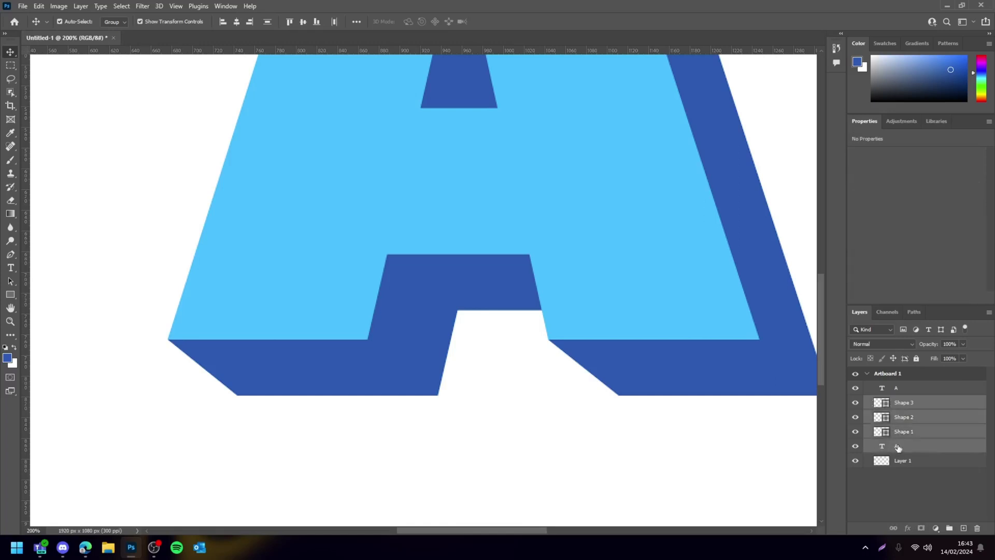
left_click(901, 406)
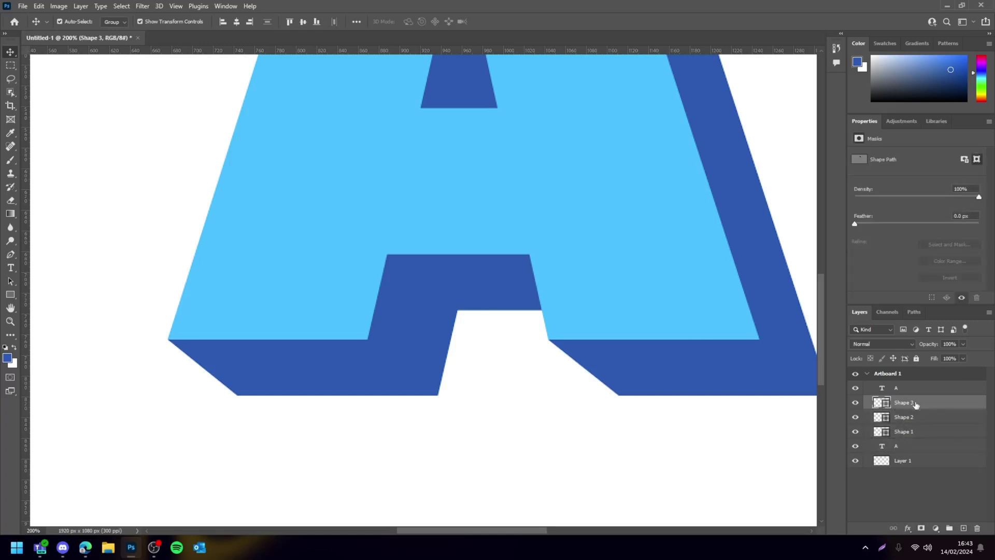
left_click(907, 449, "shift")
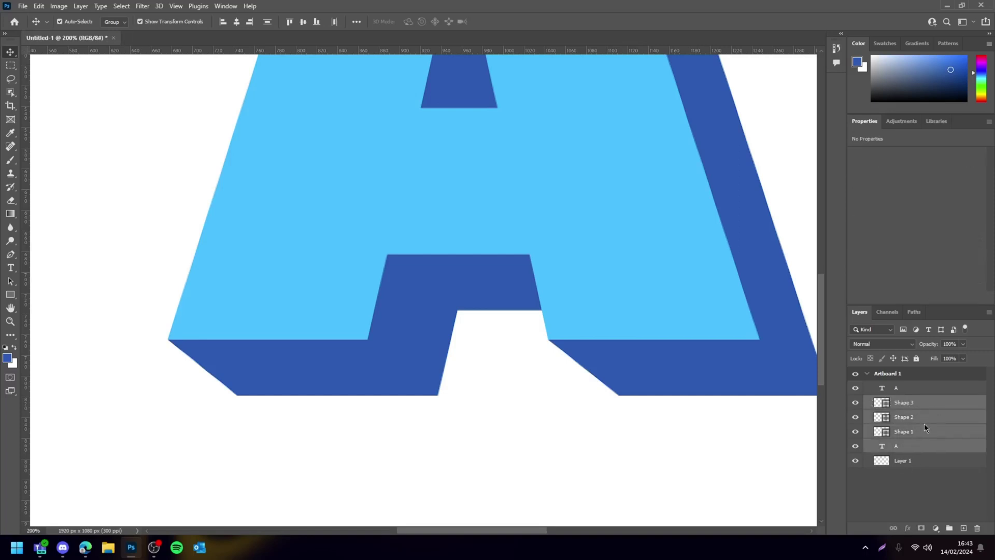
right_click(910, 402)
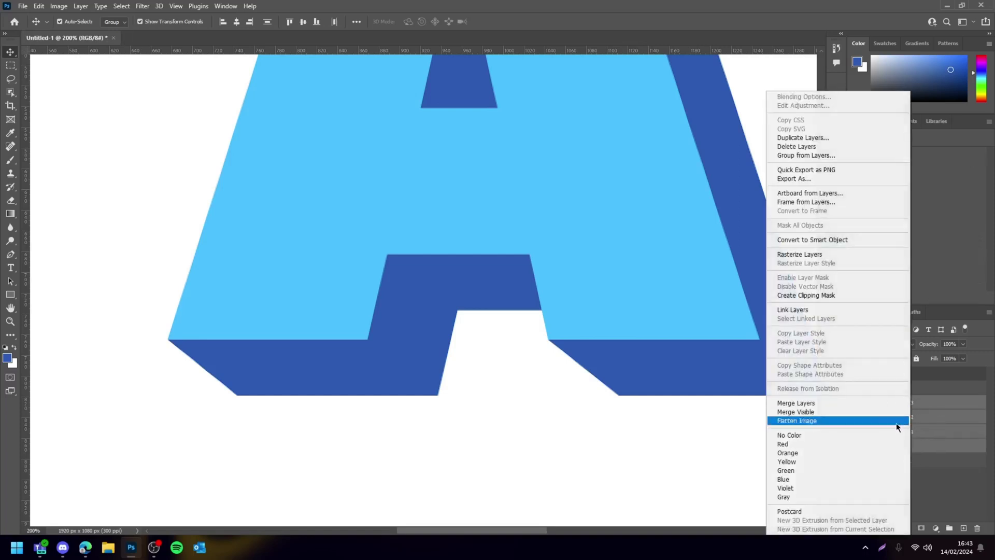
left_click(817, 241)
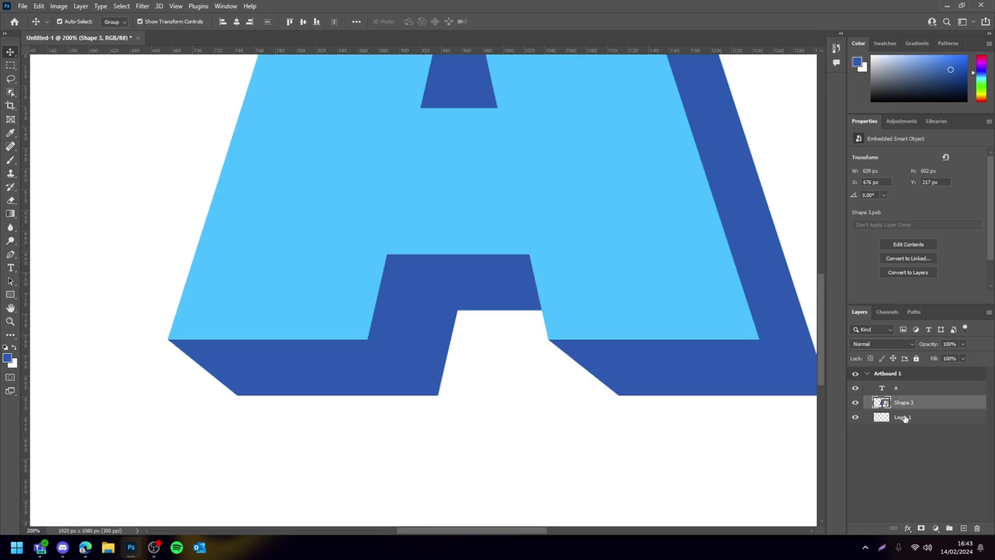
- Add a new layer above the dark blue smart object and choose a darker blue for the Pen tool's shape fill
left_click(964, 528)
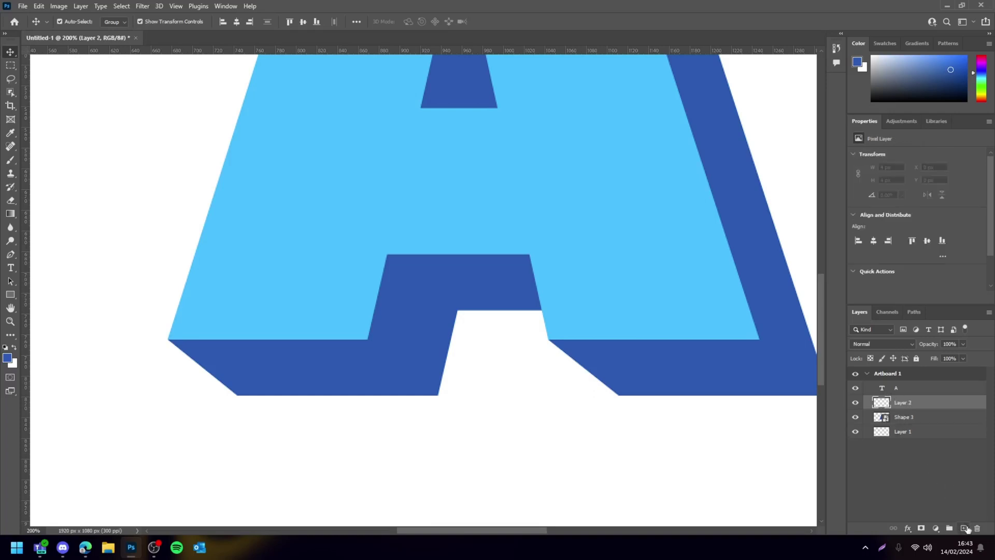
left_click(10, 254)
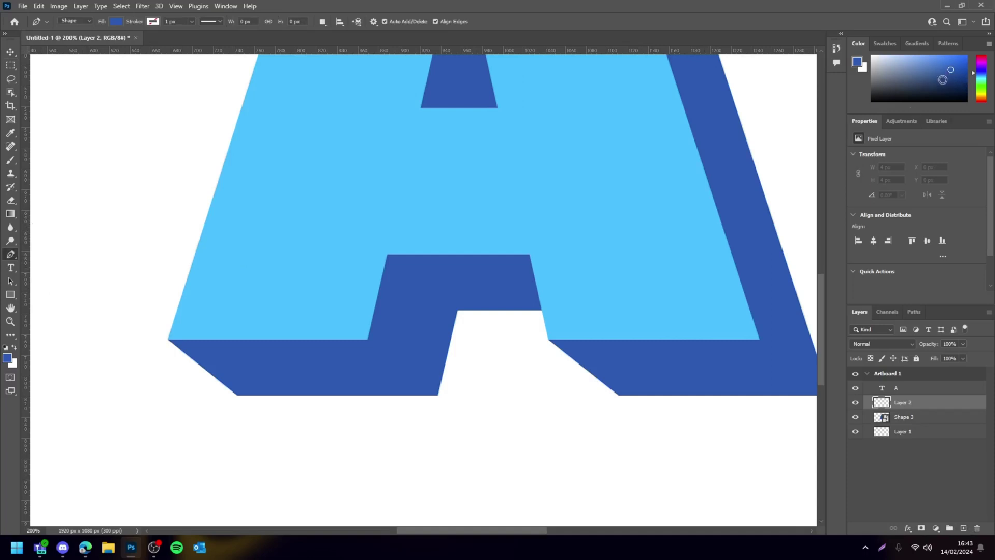
left_click(950, 79)
scroll(488, 263, "up", 3)
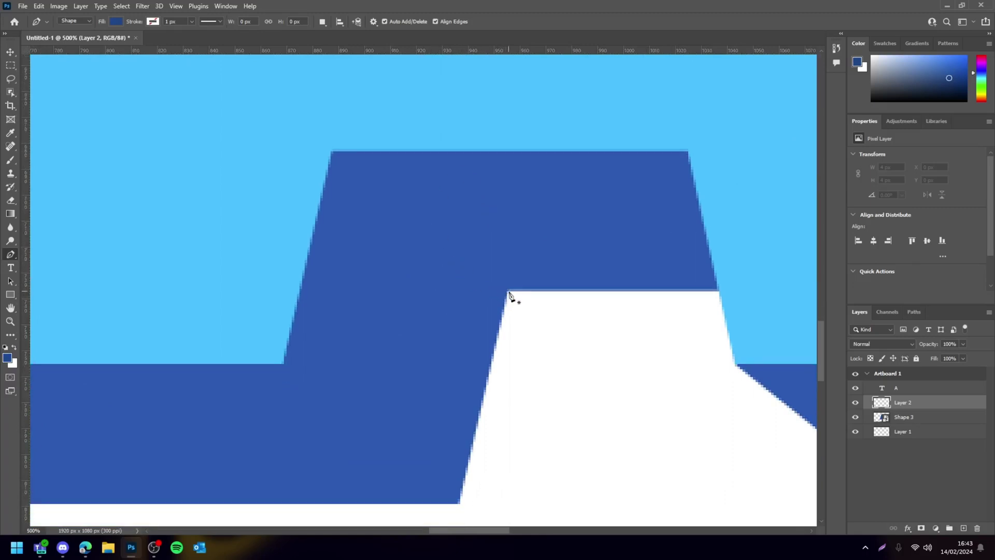
- Draw a darker blue pen shape over the inner side face of the left leg, overrunning the face's outer edge
left_click(509, 293)
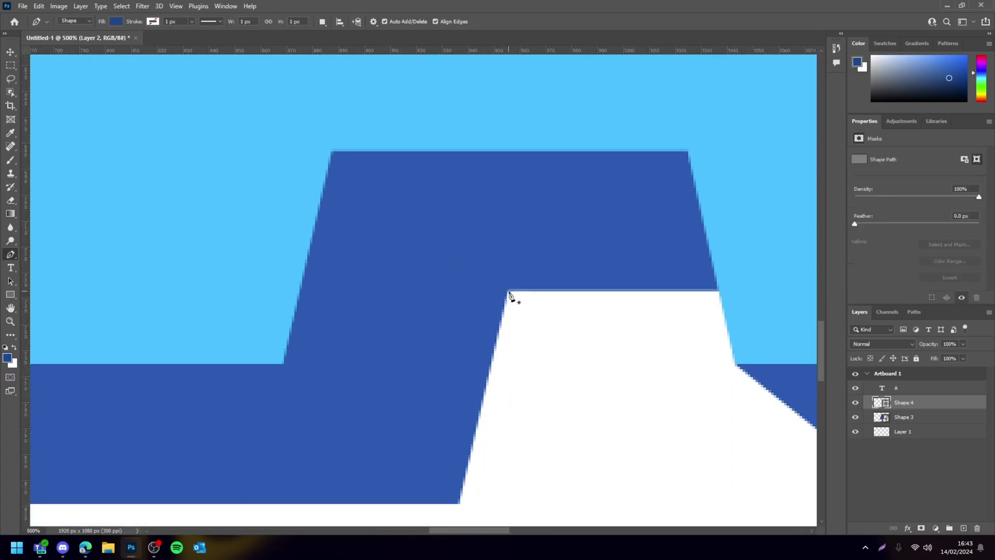
left_click(329, 152)
left_click_drag(329, 151, 329, 149)
left_click(283, 365)
scroll(476, 476, "down", 2)
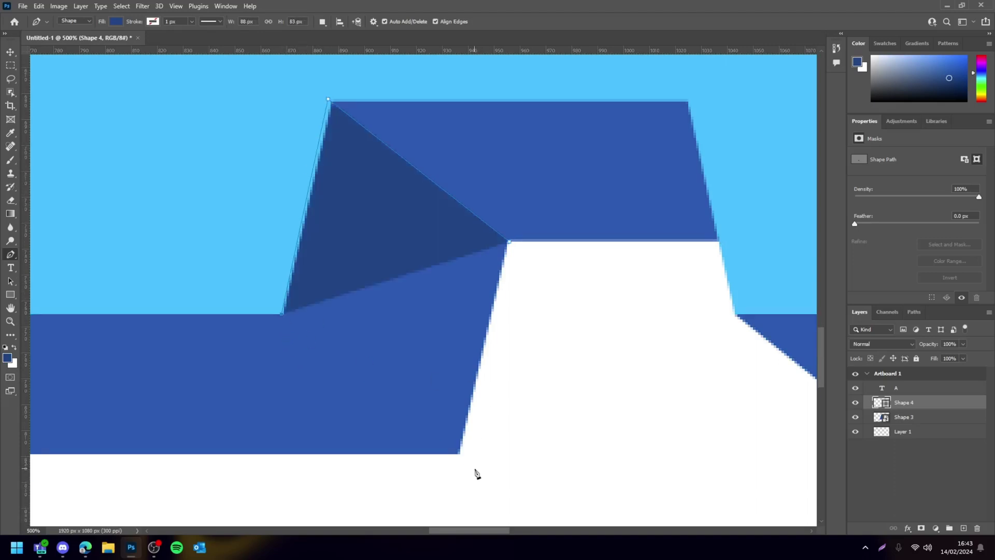
left_click(475, 469)
key("ctrl+z")
left_click(473, 464)
key("ctrl+z")
left_click(470, 461)
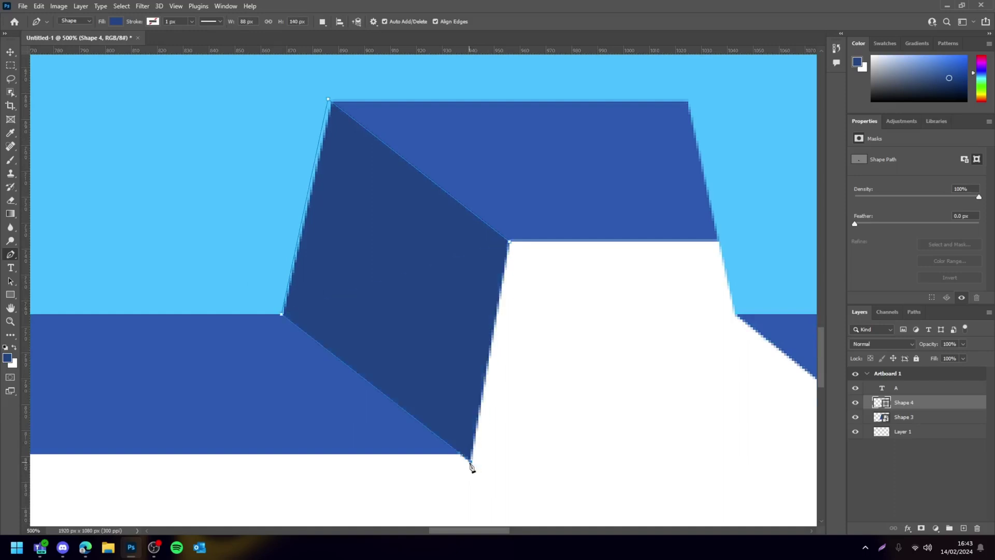
left_click(534, 352)
key("Return")
- Create a clipping mask that confines the left leg's darker shape to the dark blue smart object
scroll(534, 354, "down", 2)
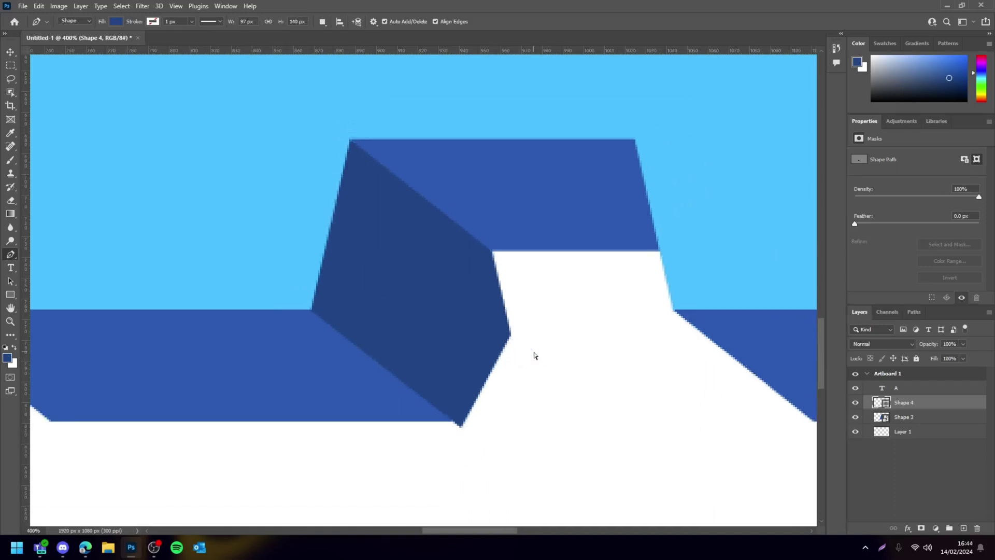
scroll(534, 355, "down", 4)
scroll(533, 352, "up", 3)
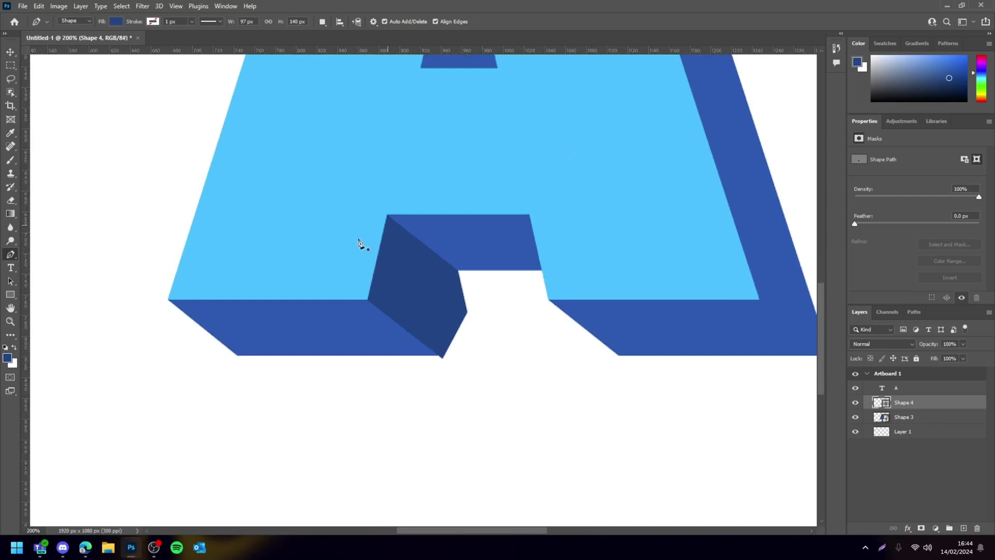
scroll(468, 338, "up", 2)
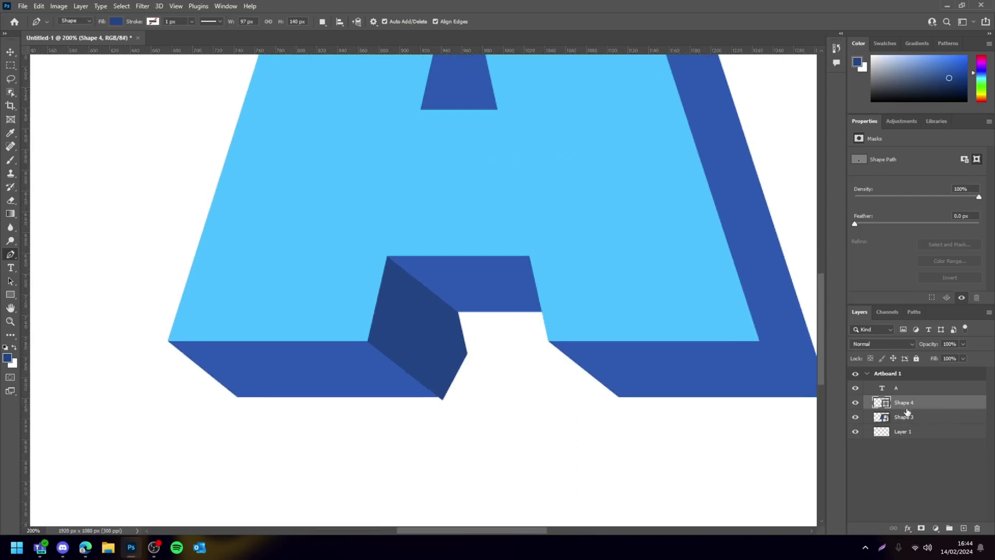
left_click_drag(905, 407, 903, 405)
left_click(903, 405, "alt")
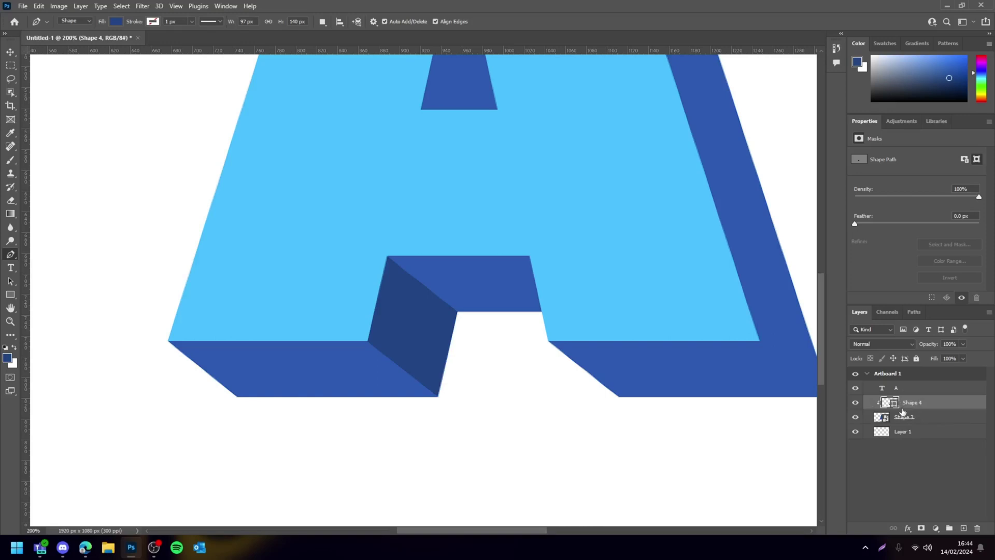
right_click(927, 409)
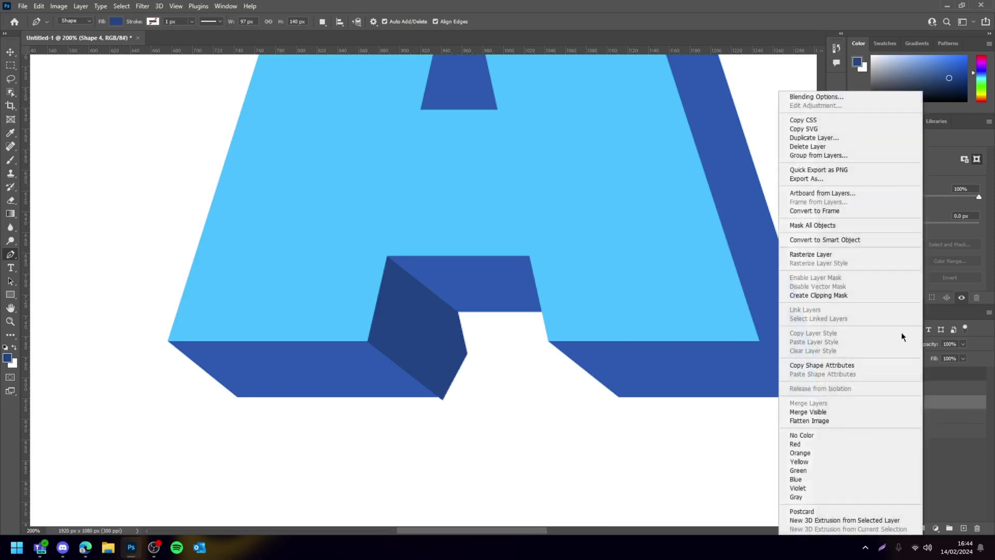
left_click(829, 296)
- Draw a darker blue pen shape covering the long right side face of the A, overrunning its outer edge
scroll(636, 307, "down", 5)
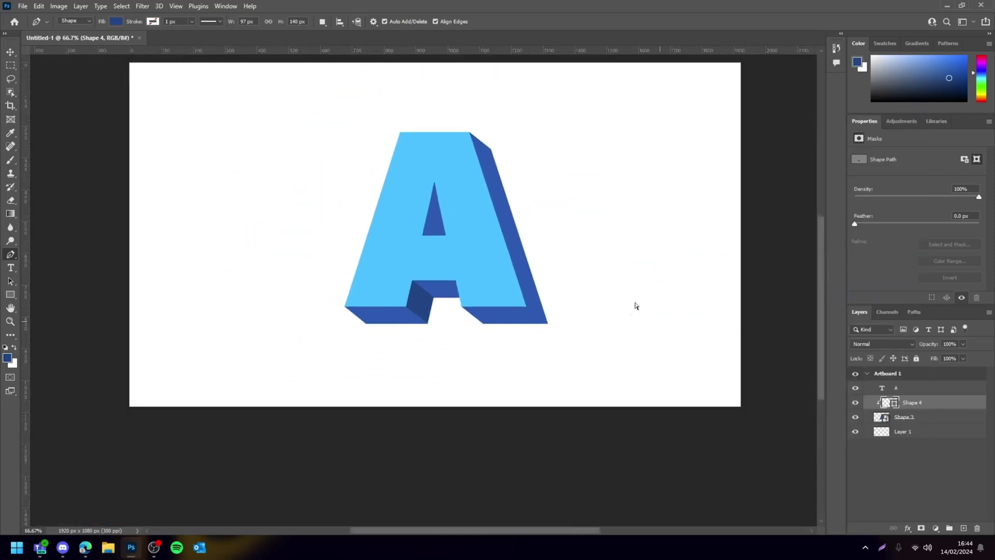
scroll(637, 305, "up", 2)
scroll(636, 306, "up", 1)
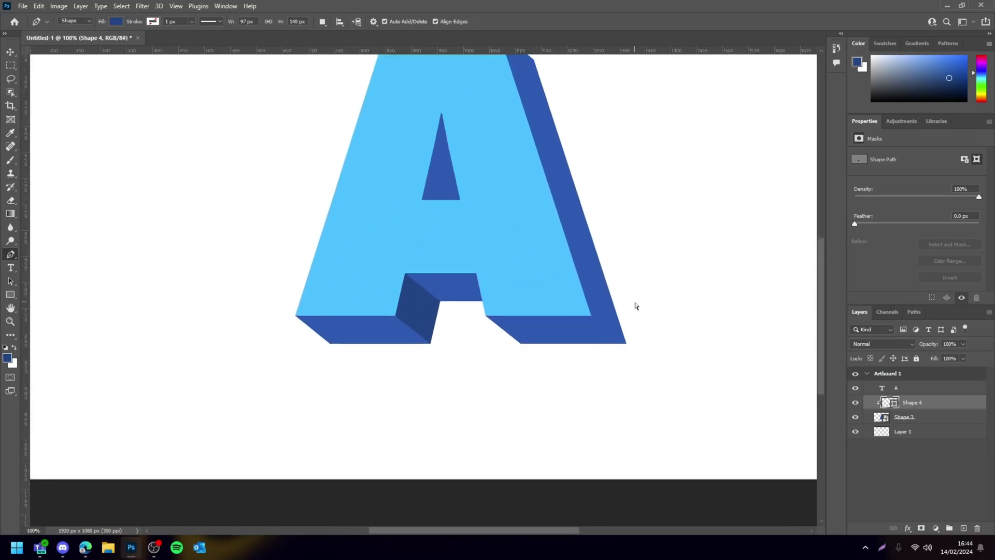
scroll(656, 160, "up", 2)
scroll(540, 305, "right", 4)
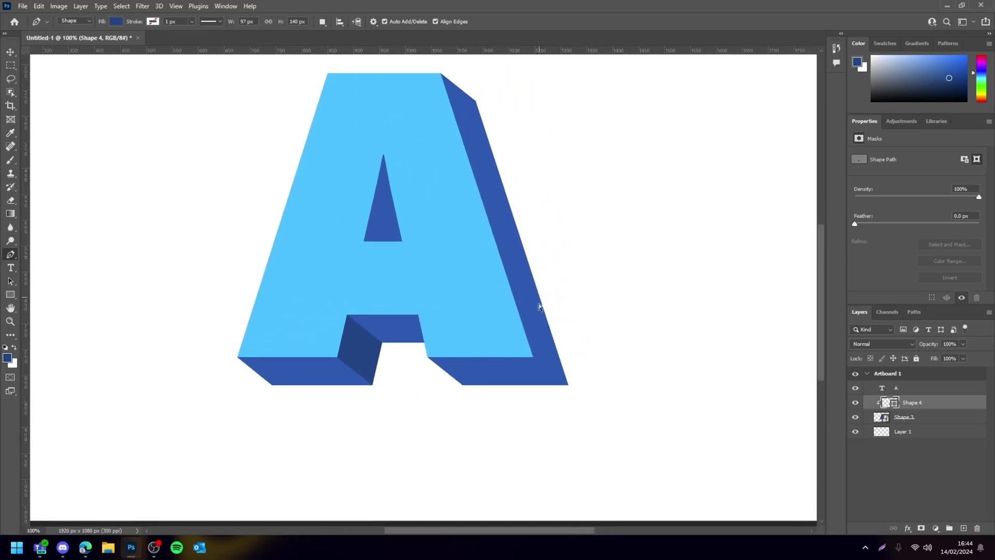
scroll(538, 397, "right", 1)
key("ctrl+plus")
key("ctrl+plus")
scroll(562, 406, "down", 3)
left_click(480, 408)
left_click(596, 499)
scroll(557, 289, "up", 9)
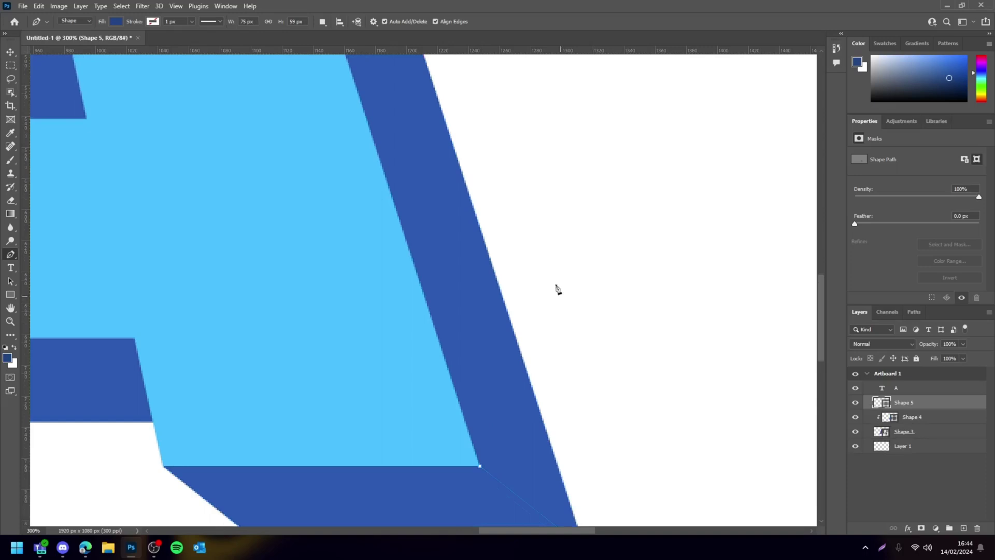
scroll(244, 182, "down", 6)
- Clip the shape on the right side face to the dark blue smart object with a clipping mask
right_click(930, 402)
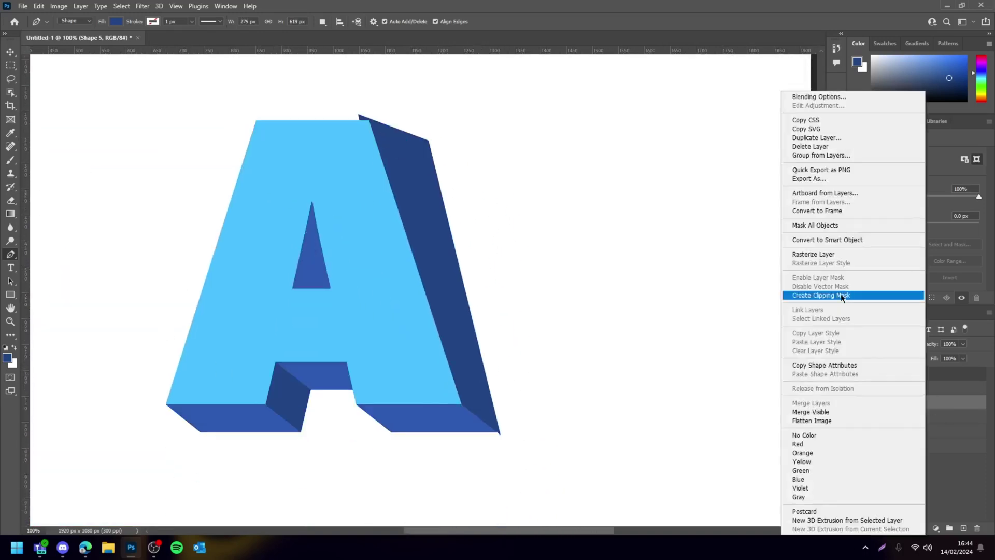
left_click(826, 291)
key("ctrl+1")
- Recolor the right side face with a slightly lighter dark blue and give the left leg's inner face the same color
key("v")
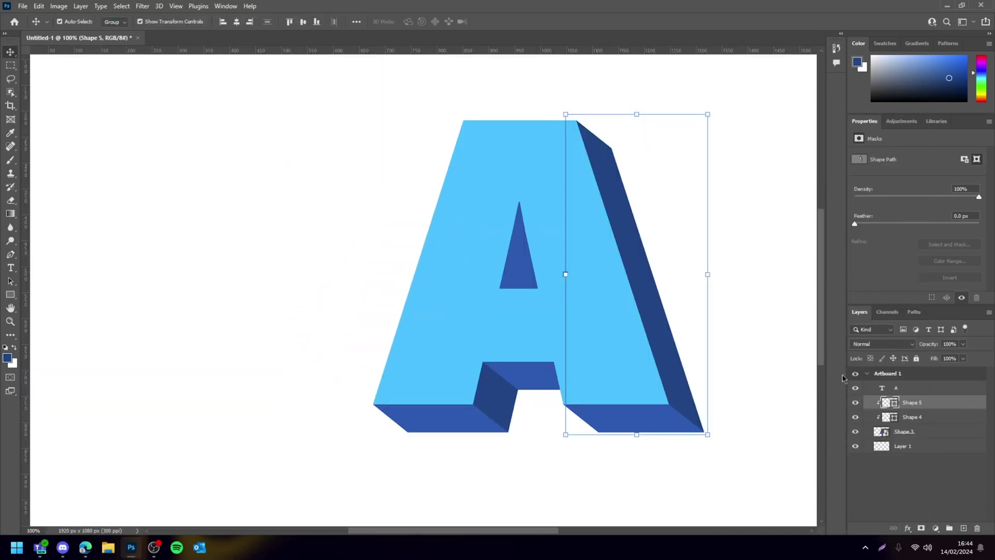
double_click(896, 403)
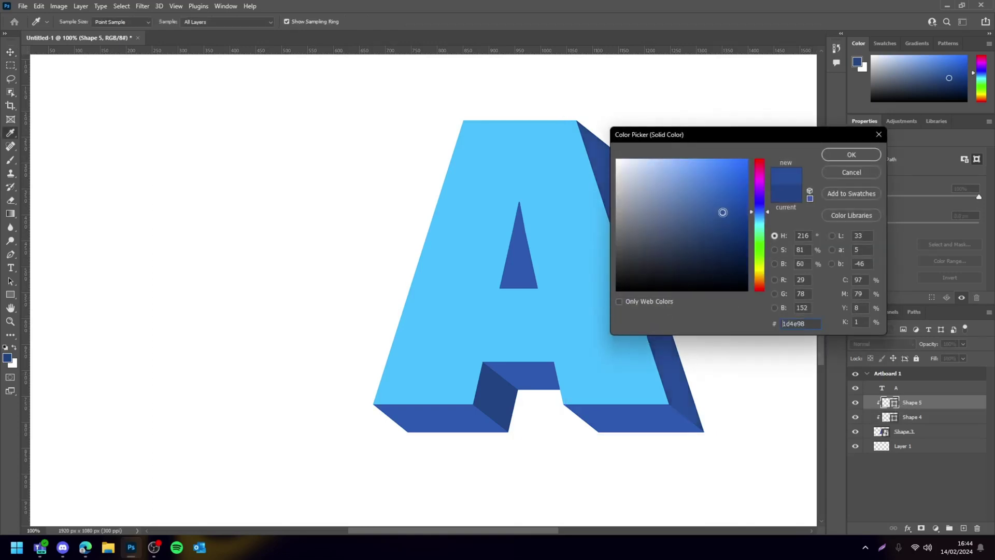
left_click(684, 364)
left_click(850, 155)
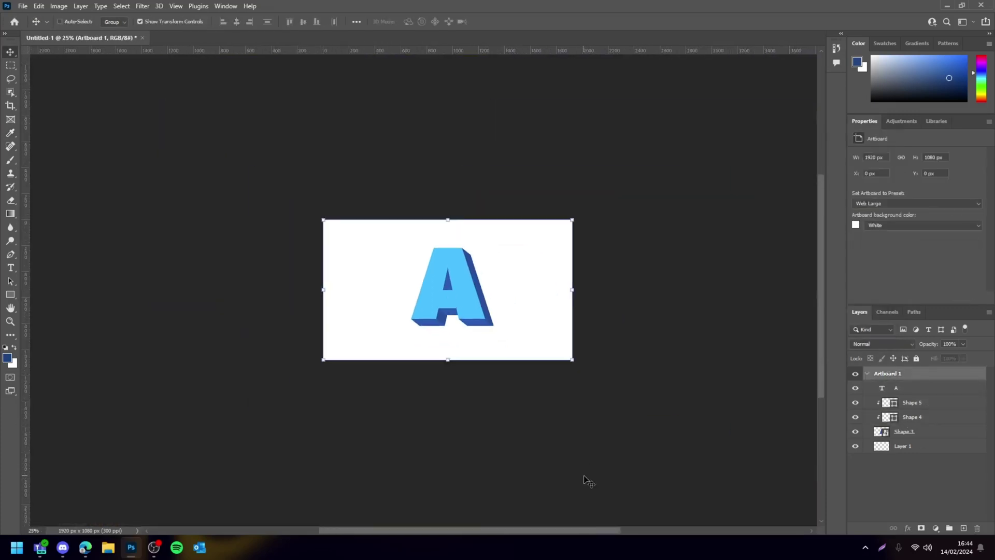
scroll(554, 470, "right", 2)
key("ctrl")
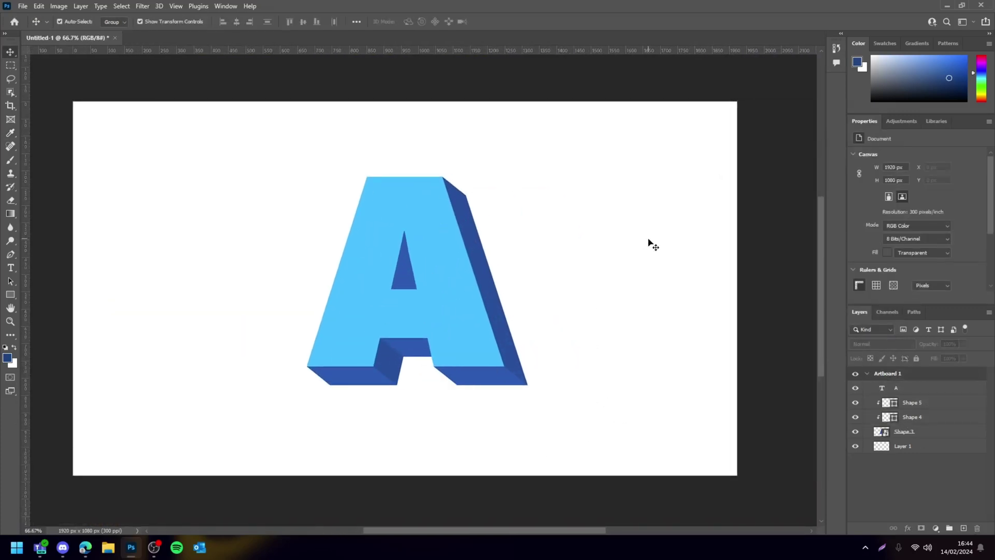
- Hide and show the dark blue smart object with its clipped side shapes to compare the letter without its extrusion
left_click(912, 415)
left_click(905, 434)
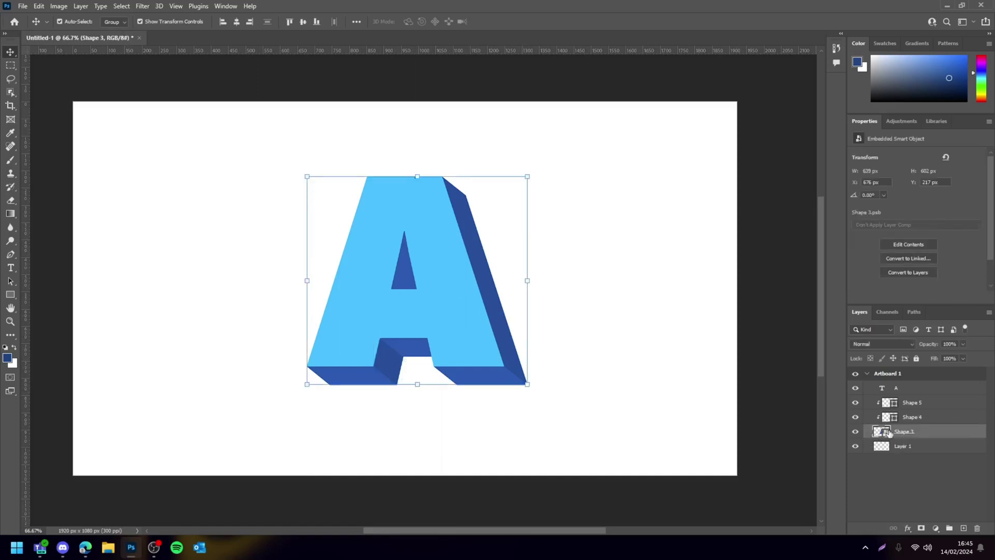
left_click(855, 433)
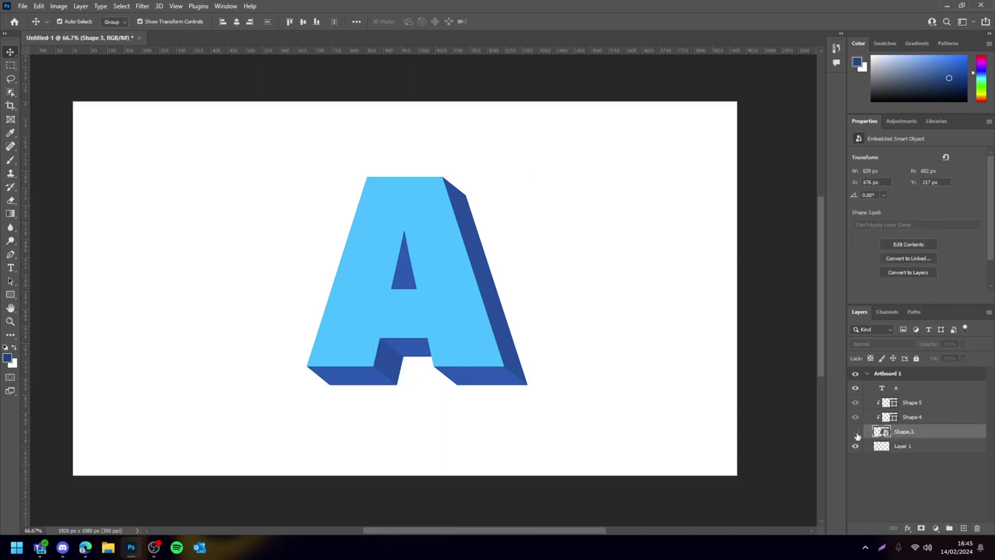
left_click(856, 433)
left_click(855, 433)
left_click(855, 433)
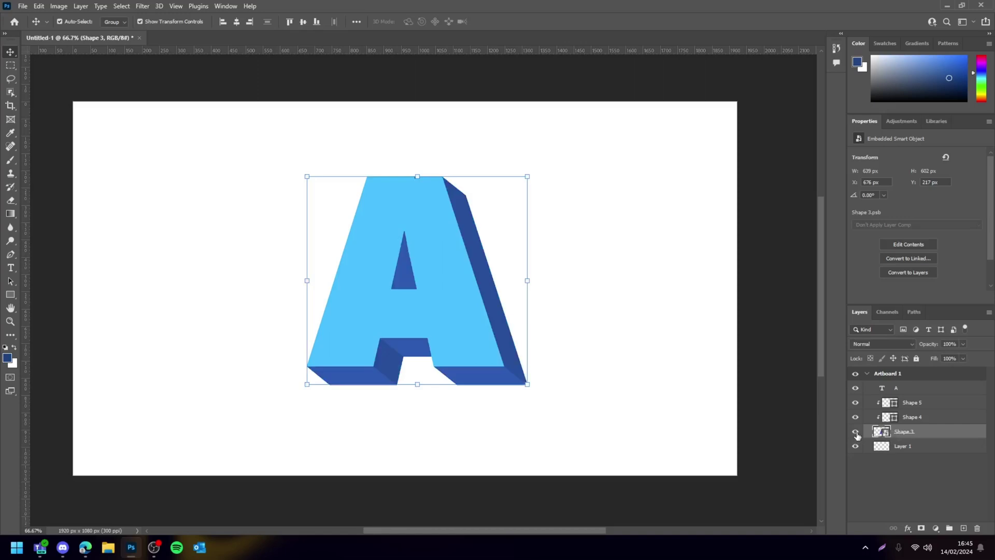
- Convert the two clipped side shapes and the dark blue base together into one smart object
left_click(918, 402)
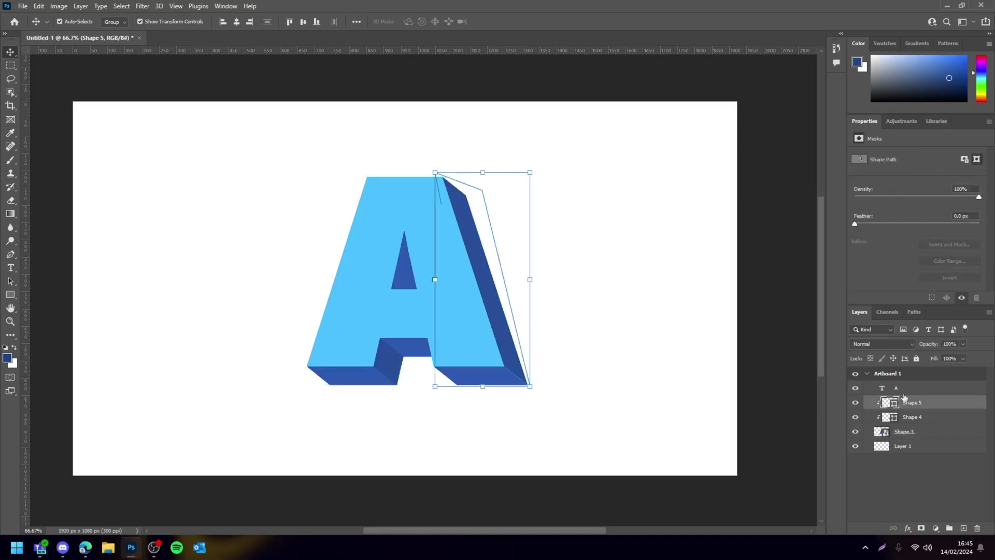
left_click(913, 430, "shift")
right_click(938, 432)
left_click(876, 185)
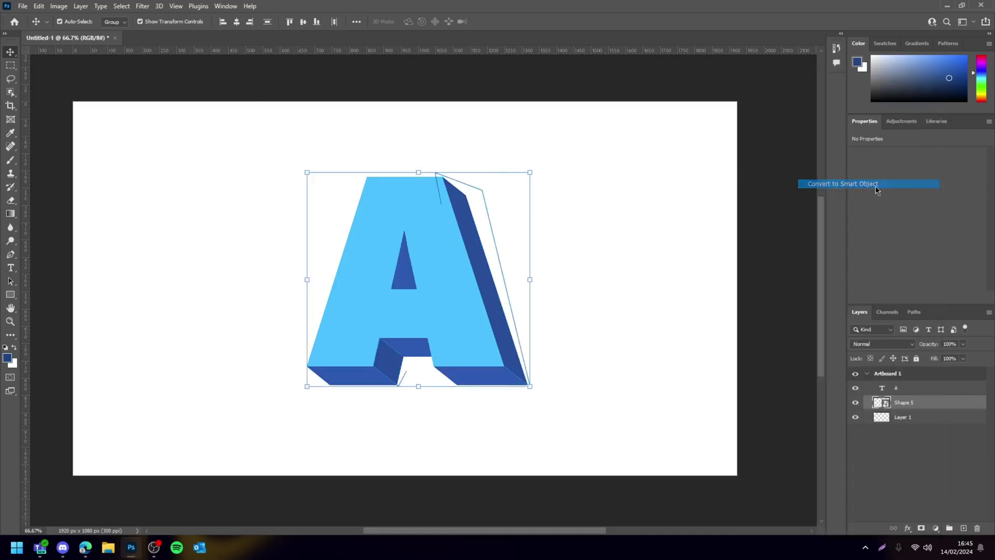
- Toggle the visibility of the combined extrusion smart object to check that it holds all the side faces
left_click(856, 403)
left_click(856, 402)
left_click(856, 402)
left_click(855, 402)
left_click(856, 403)
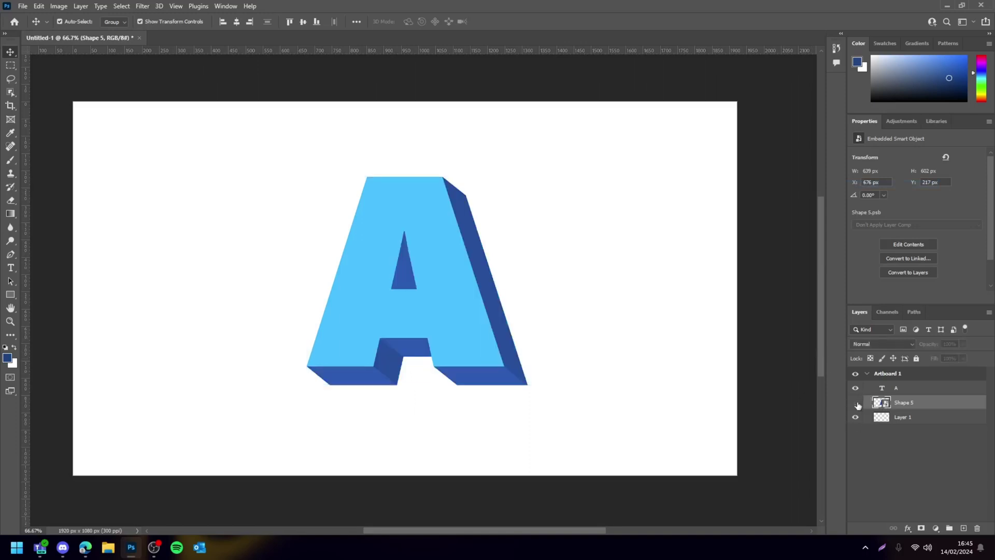
left_click(856, 403)
left_click(856, 403)
left_click(856, 403)
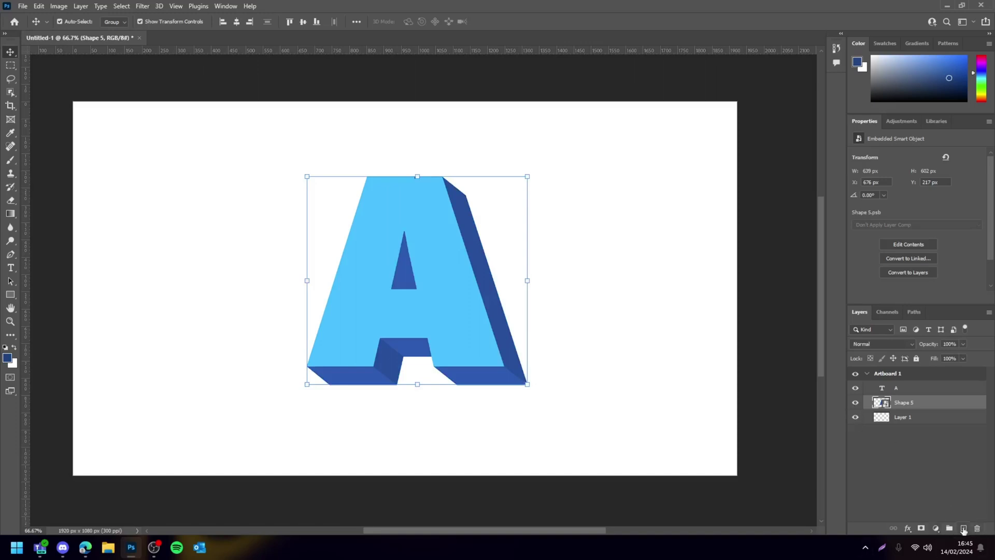
- Add a new layer above the extrusion smart object and clip it to that object
left_click(964, 528)
left_click_drag(914, 403, 916, 404)
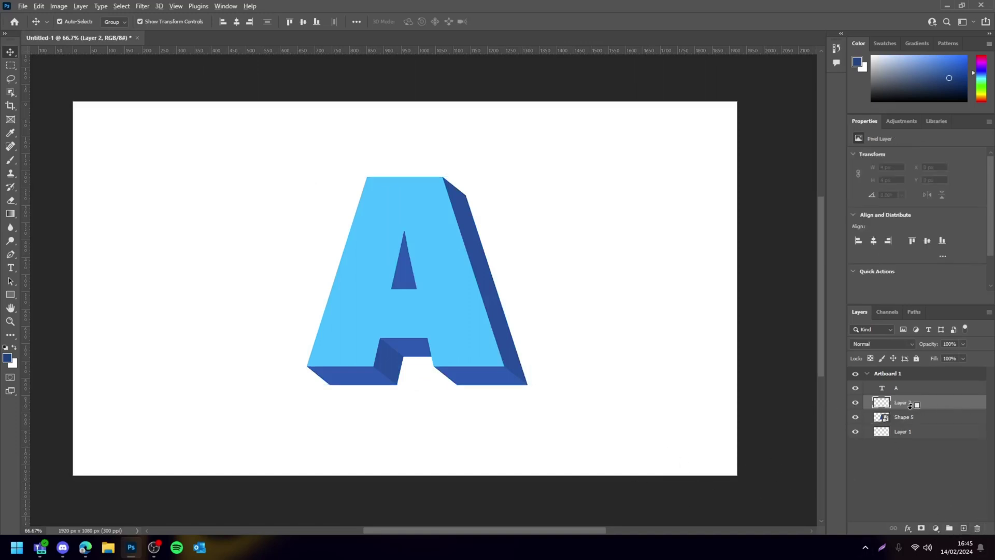
right_click(918, 409)
left_click(832, 294)
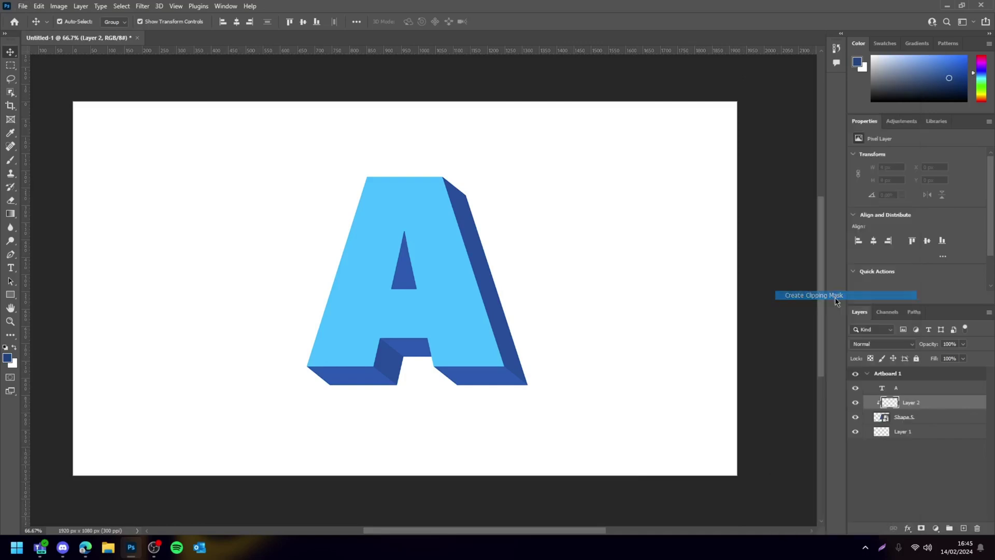
- Pick a very dark navy foreground color and set the Brush tool to a soft tip of 73 px
left_click_drag(916, 80, 936, 91)
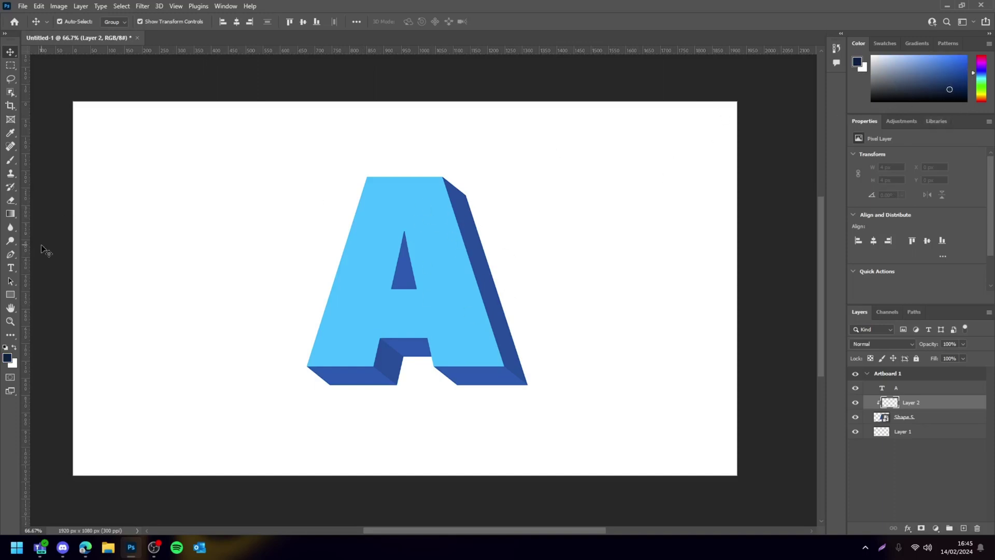
left_click(13, 164)
left_click(71, 21)
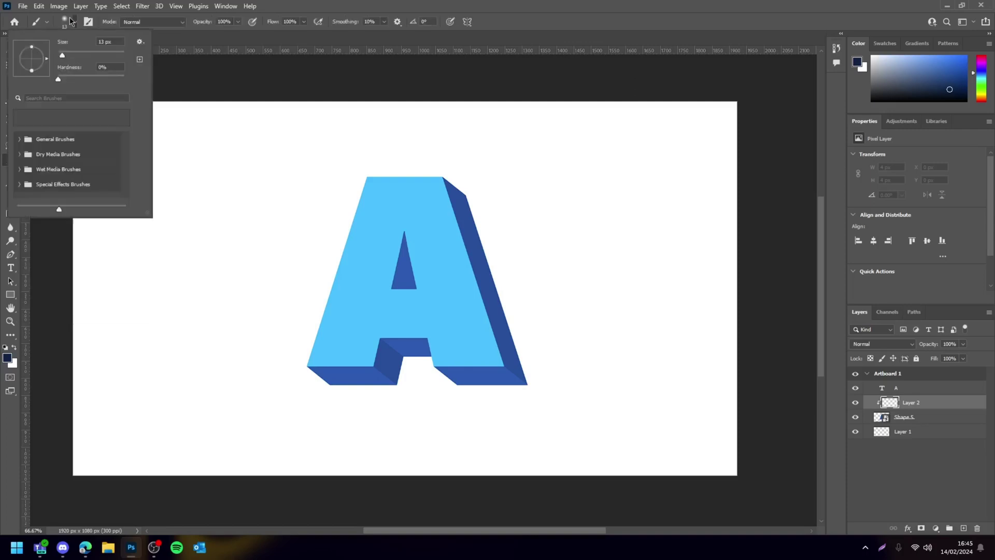
left_click(20, 140)
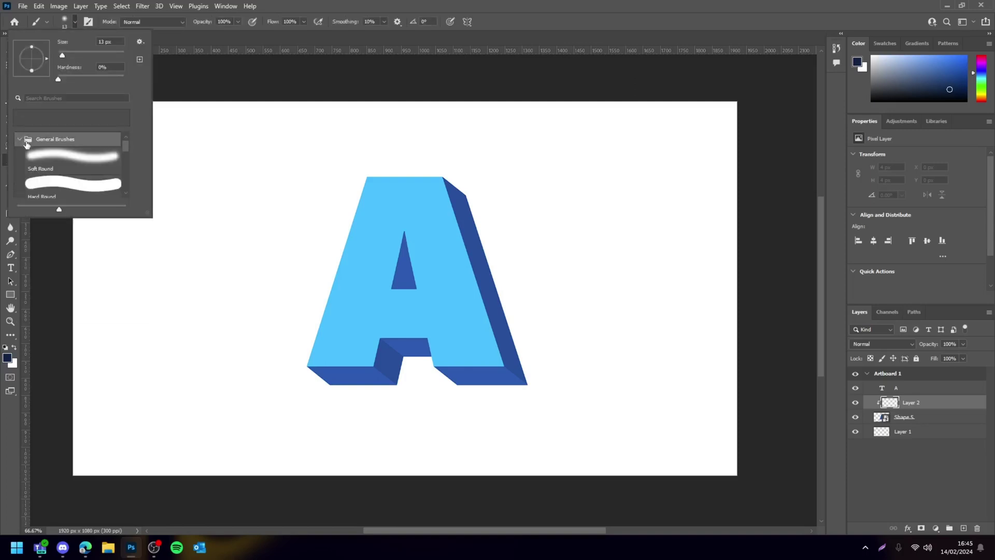
left_click(81, 52)
key("Return")
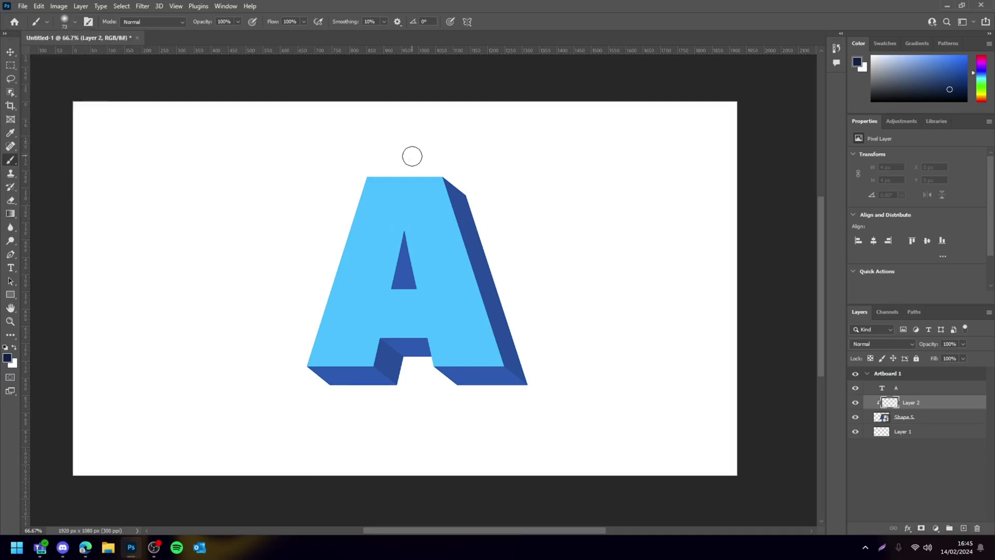
- Enlarge the brush to 200 px and lower its opacity to 52%
key("bracketright")
key("bracketright")
key("bracketright")
key("bracketright")
key("bracketright")
key("bracketright")
key("bracketright")
left_click(238, 22)
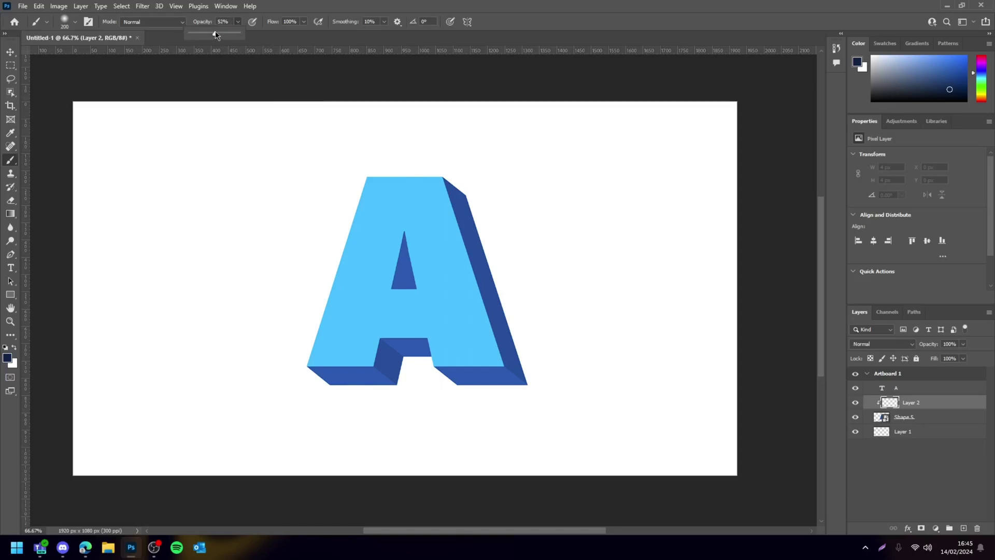
left_click(235, 21)
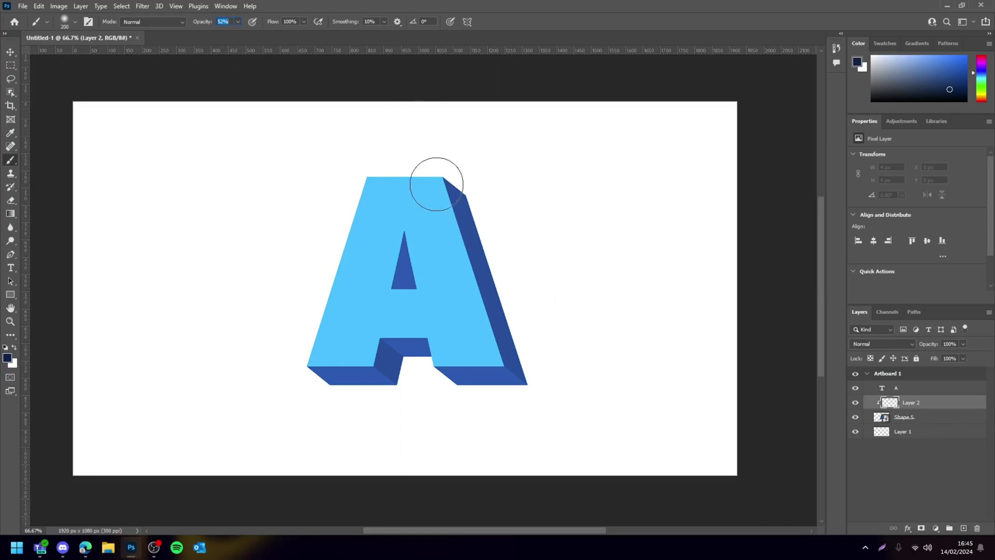
- Reduce the brush to 100 px and paint soft navy shading on the extrusion where its faces meet the letter's front face
mouse_move(435, 178)
left_mouse_down()
mouse_move(452, 269)
mouse_move(499, 378)
mouse_move(492, 368)
left_mouse_up()
key("ctrl+z")
key("bracketleft")
key("bracketleft")
key("bracketleft")
key("bracketleft")
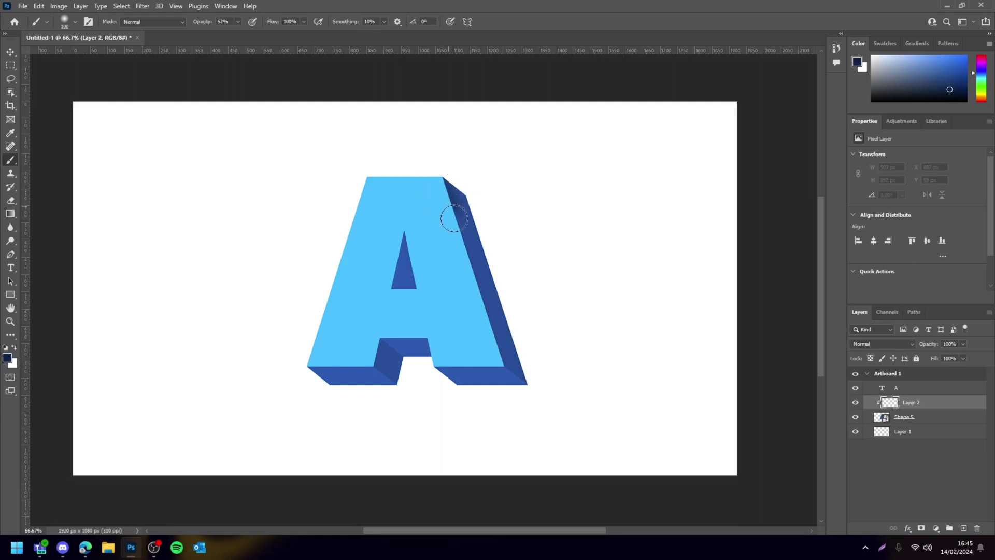
left_click_drag(454, 218, 505, 362)
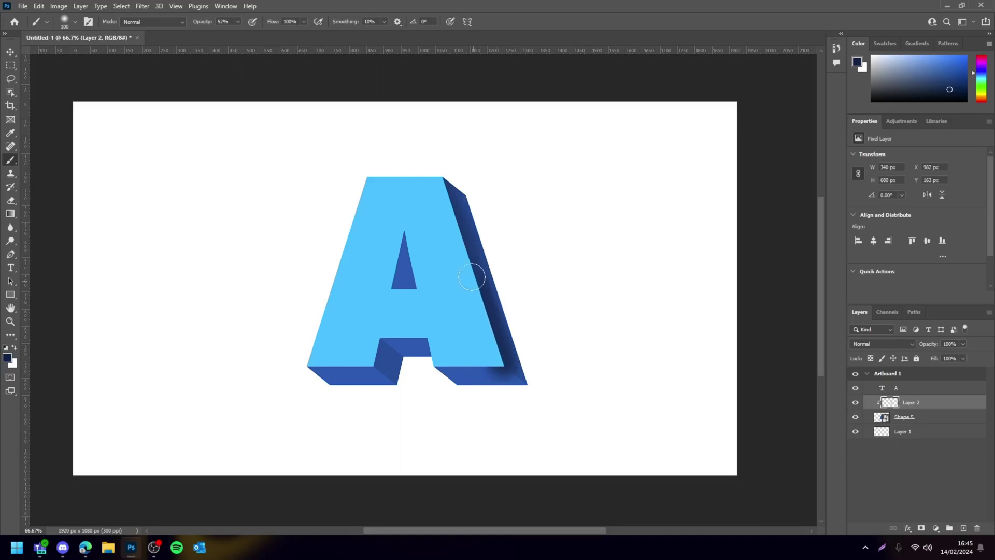
left_click_drag(472, 276, 440, 177)
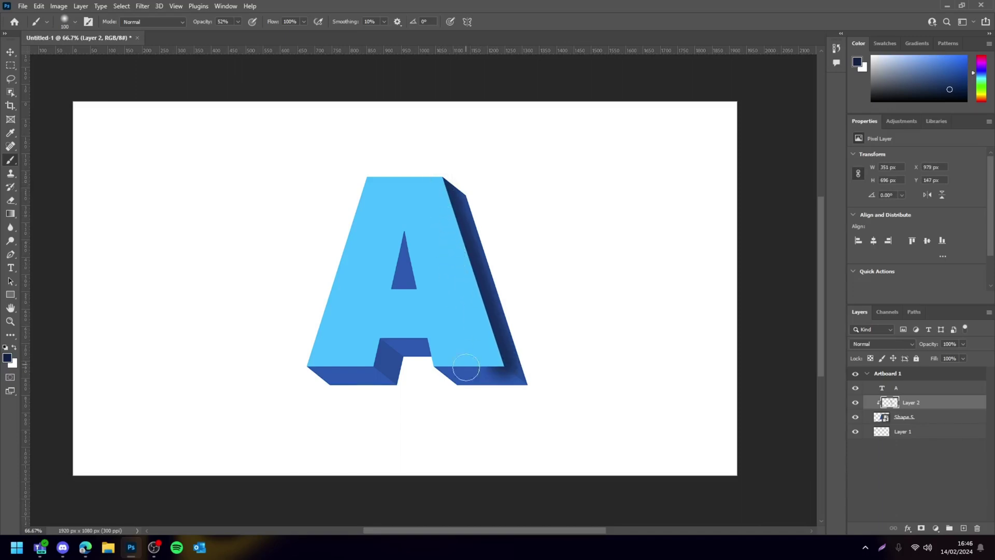
mouse_move(493, 364)
left_mouse_down()
mouse_move(427, 370)
mouse_move(473, 356)
mouse_move(500, 365)
mouse_move(418, 369)
left_mouse_up()
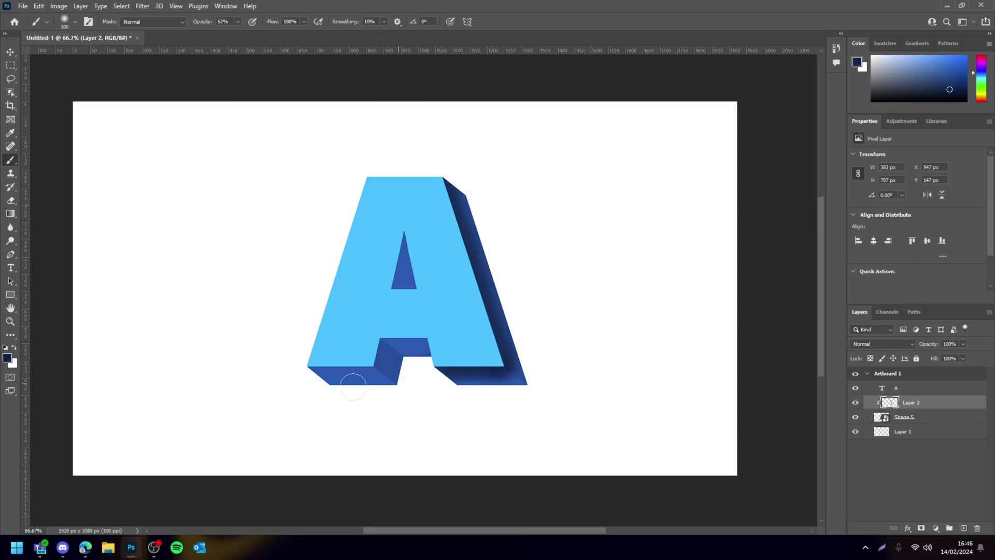
mouse_move(353, 386)
left_mouse_down()
mouse_move(507, 369)
mouse_move(485, 319)
mouse_move(434, 379)
mouse_move(370, 336)
mouse_move(385, 349)
mouse_move(320, 371)
mouse_move(411, 239)
mouse_move(429, 268)
mouse_move(406, 263)
mouse_move(412, 226)
mouse_move(396, 263)
mouse_move(405, 266)
mouse_move(411, 306)
mouse_move(413, 235)
mouse_move(408, 269)
mouse_move(393, 254)
left_mouse_up()
- Set the navy shading layer's blend mode to Overlay and lower its opacity to 50%
key("ctrl+minus")
key("ctrl+minus")
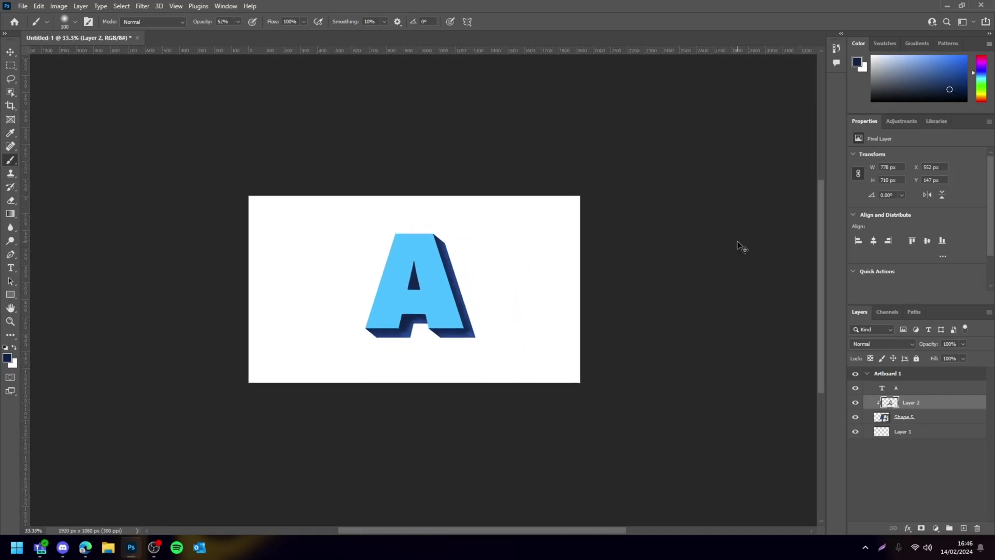
key("ctrl+plus")
key("ctrl+plus")
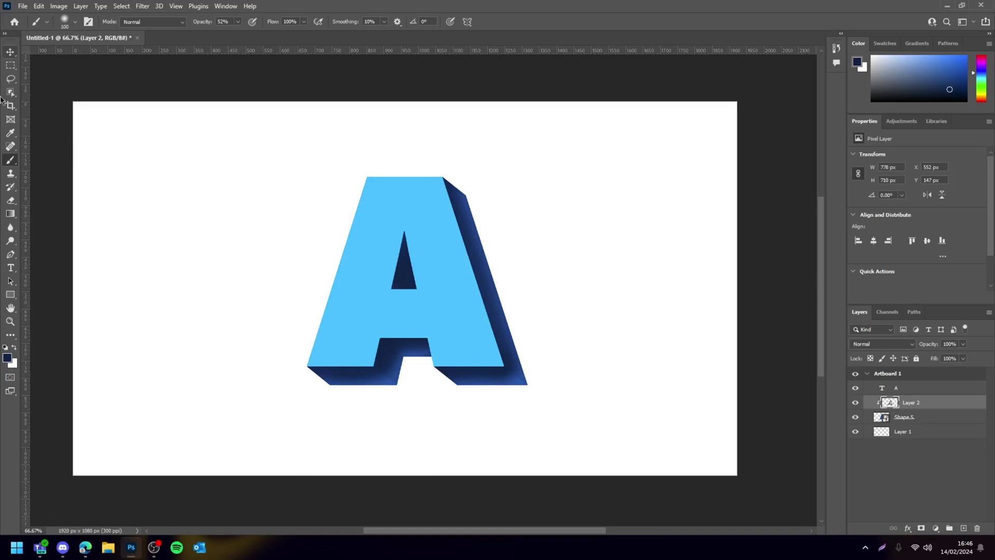
left_click(11, 51)
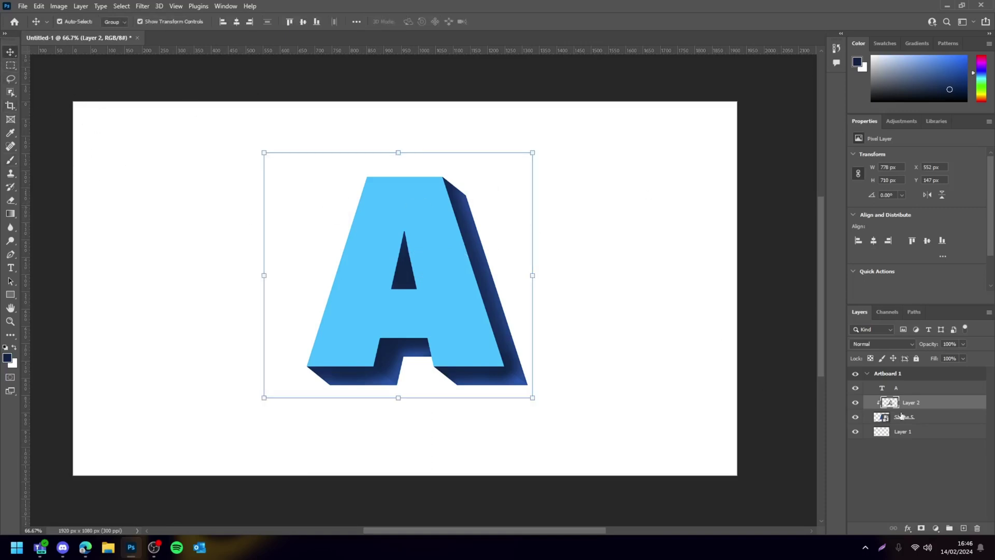
left_click(881, 343)
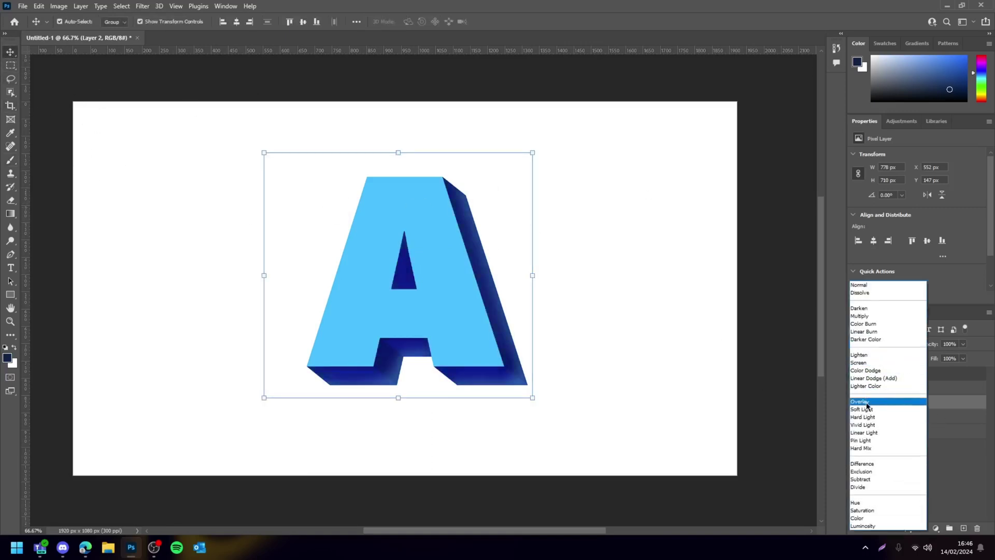
left_click(869, 409)
key("ctrl+minus")
key("ctrl+minus")
key("ctrl+plus")
key("ctrl+plus")
key("ctrl+plus")
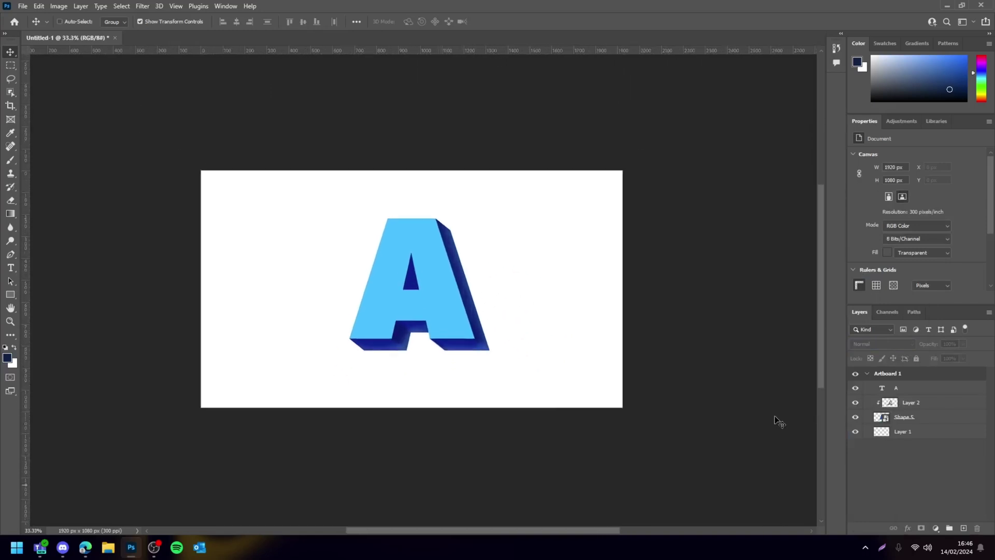
left_click(913, 406)
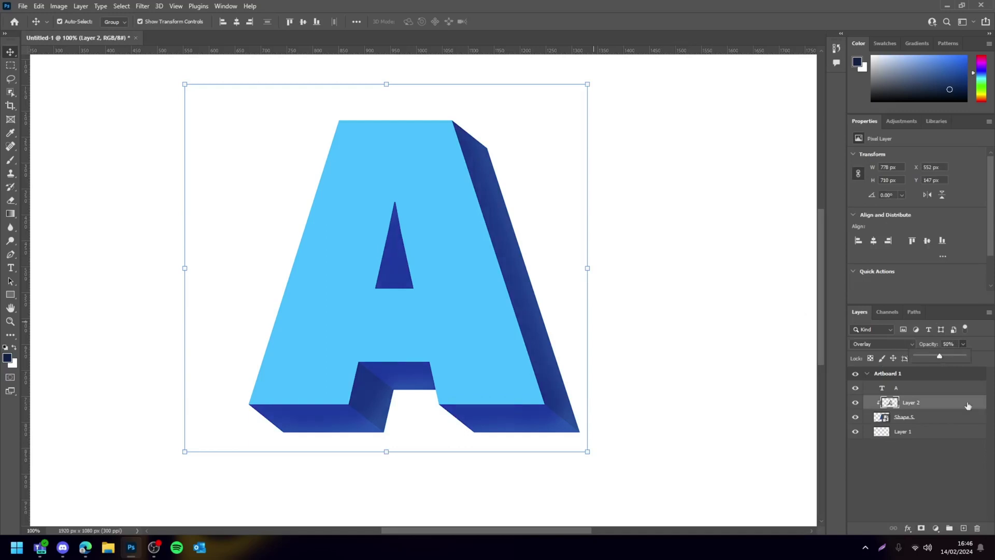
- Add a new layer clipped above the navy shading layer and choose white as the foreground color
left_click(963, 528)
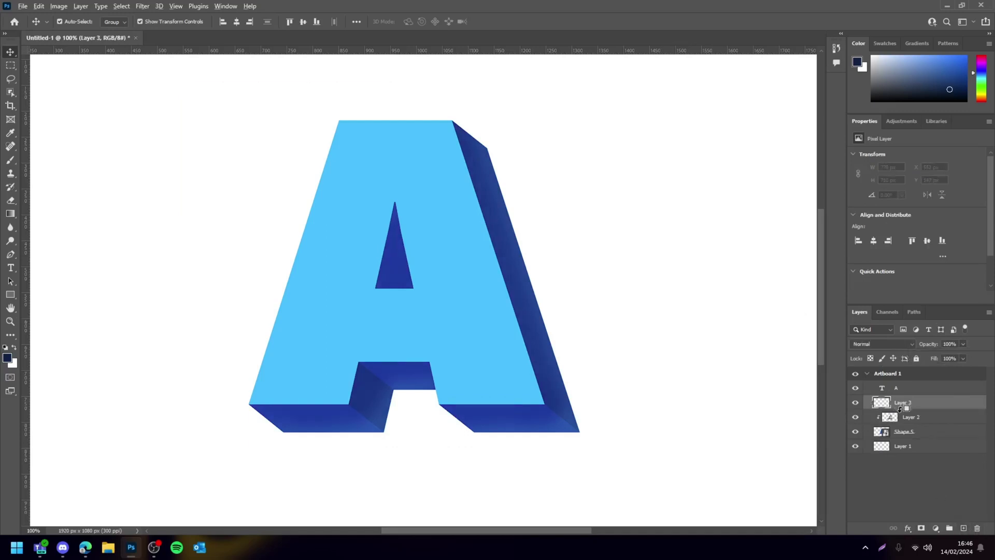
left_click(900, 409, "alt")
left_click(871, 56)
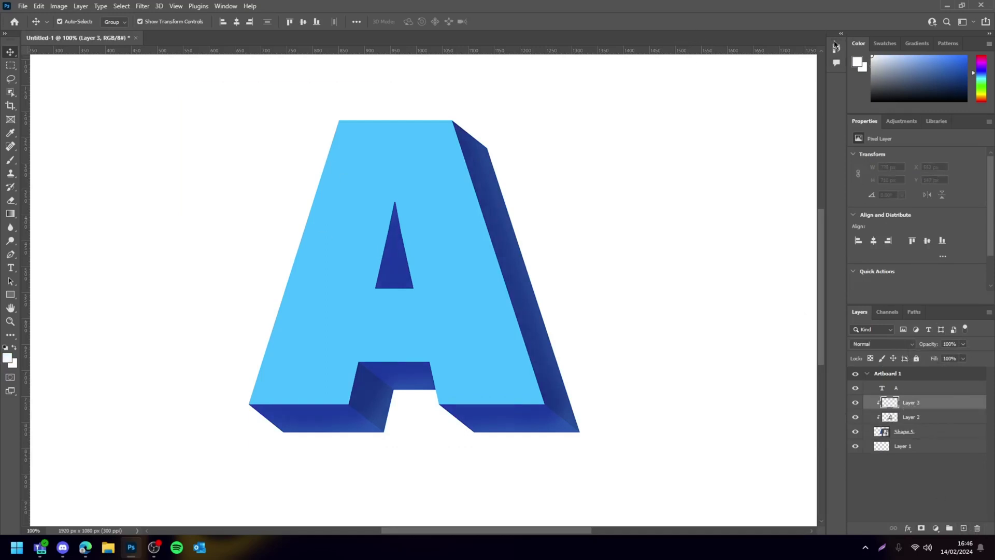
- Brush soft white highlights along the outer edges of the long right side face and the right foot's underside
left_click(10, 159)
mouse_move(506, 124)
left_mouse_down()
mouse_move(590, 411)
mouse_move(607, 415)
left_mouse_up()
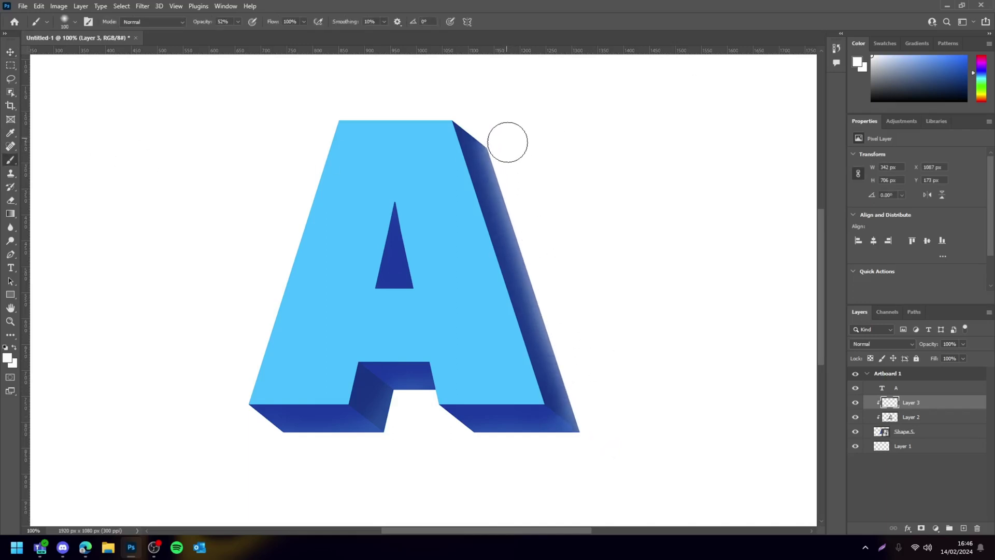
mouse_move(507, 142)
left_mouse_down()
mouse_move(591, 450)
mouse_move(548, 458)
mouse_move(456, 405)
mouse_move(386, 397)
left_mouse_up()
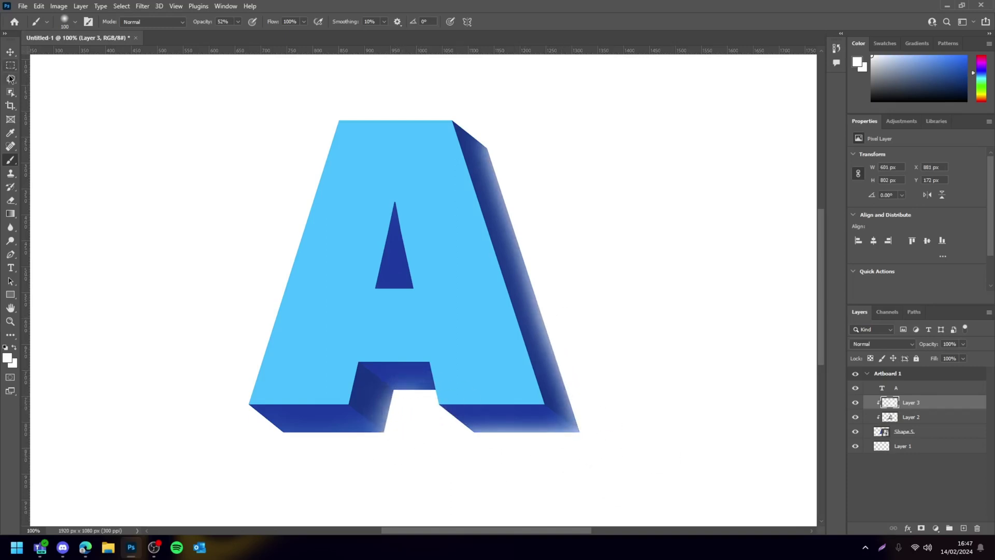
- Outline the left foot and the faces between the legs with a Polygonal Lasso selection
right_click(10, 78)
left_click(49, 88)
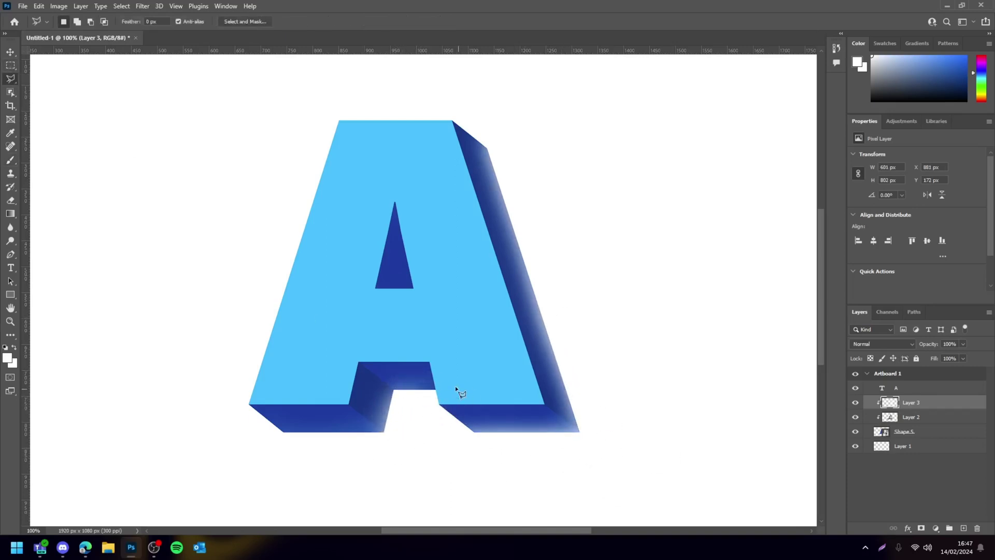
left_click(413, 437)
left_click(278, 484)
left_click(195, 444)
left_click(253, 344)
left_click(363, 342)
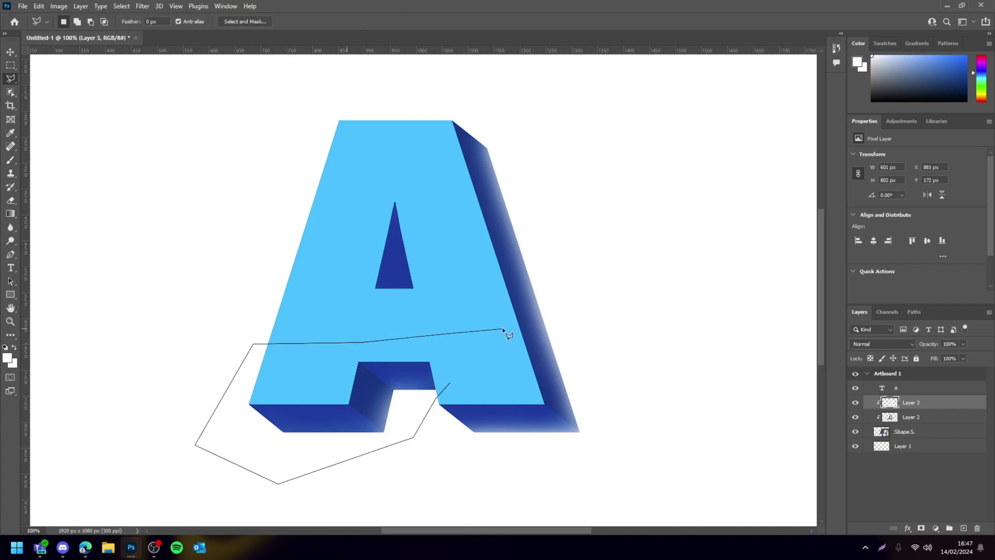
double_click(500, 330)
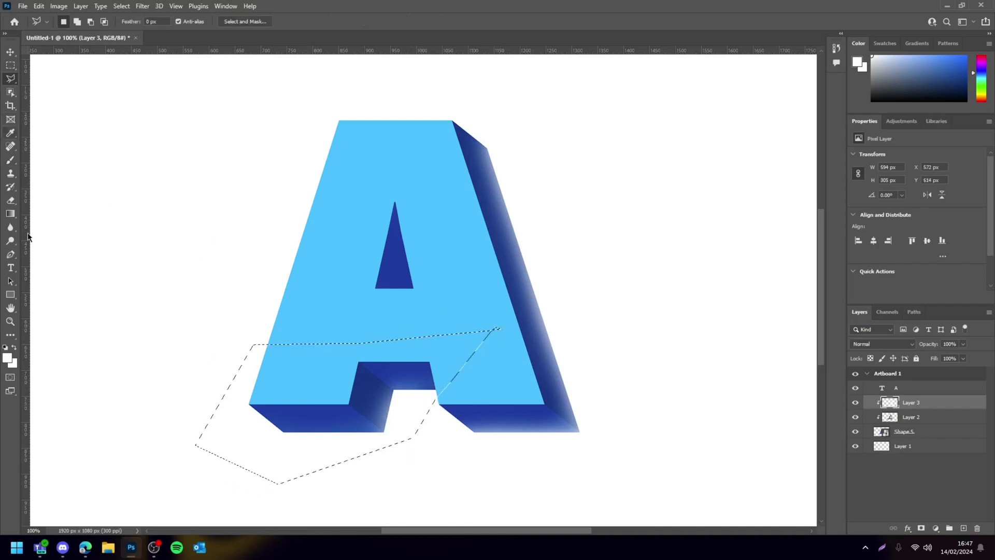
- Brush white highlights along the outer edges of the extrusion faces inside the selection, and clear the selection
left_click(10, 160)
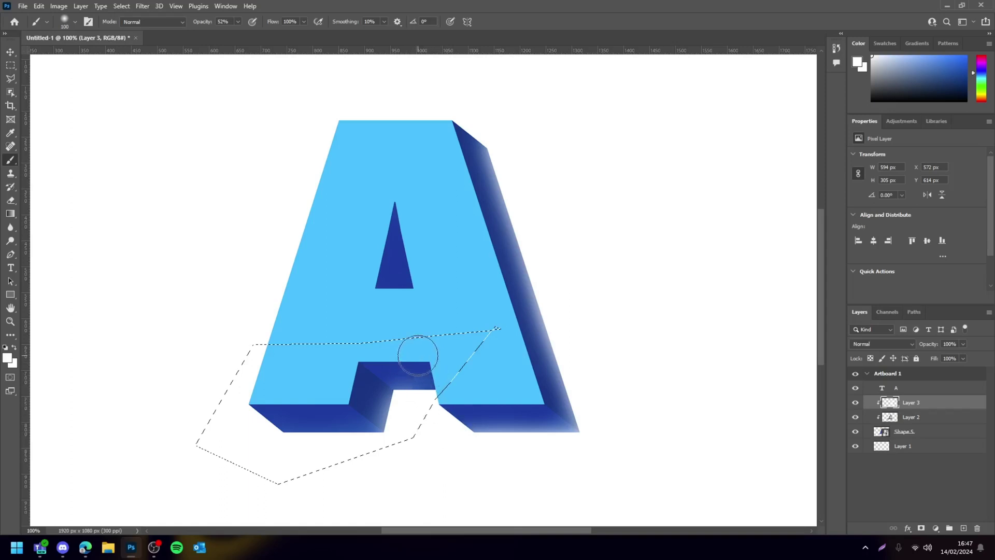
mouse_move(435, 403)
left_mouse_down()
mouse_move(396, 404)
mouse_move(411, 404)
mouse_move(293, 456)
mouse_move(381, 446)
left_mouse_up()
key("ctrl+z")
key("ctrl+d")
- Lasso the area around the letter's right side, brush more white along the side face's outer edge, and clear the selection
left_click(10, 79)
left_click(433, 104)
left_click(562, 137)
left_click(632, 298)
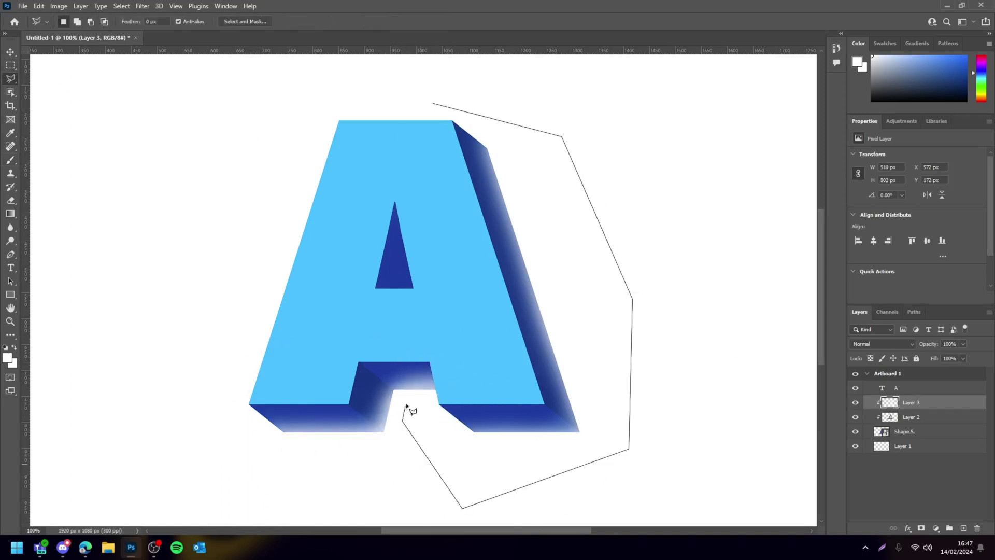
left_click(10, 161)
mouse_move(485, 142)
left_mouse_down()
mouse_move(533, 262)
mouse_move(576, 430)
left_mouse_up()
key("ctrl+d")
key("m")
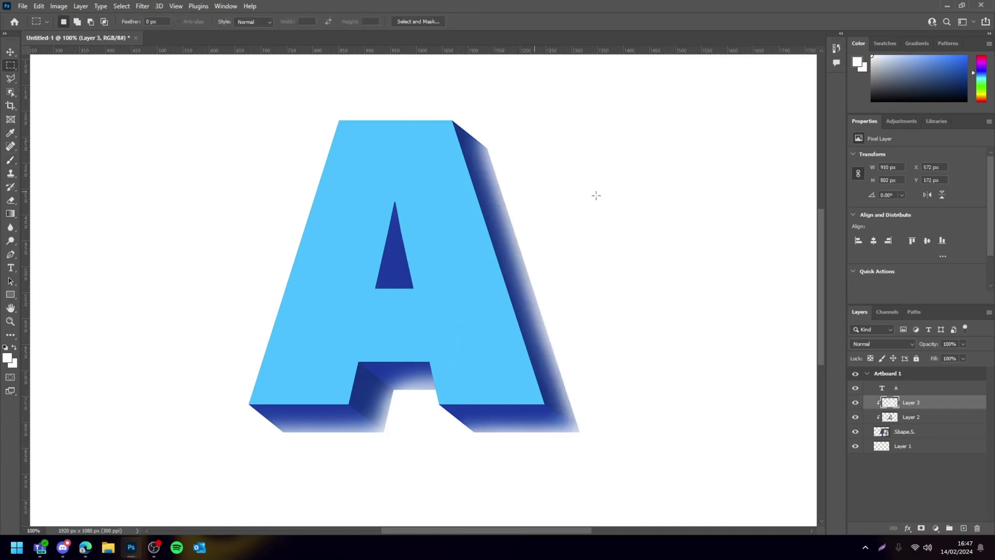
- Set the white highlight layer's blend mode to Overlay and switch to the Move tool
left_click(884, 343)
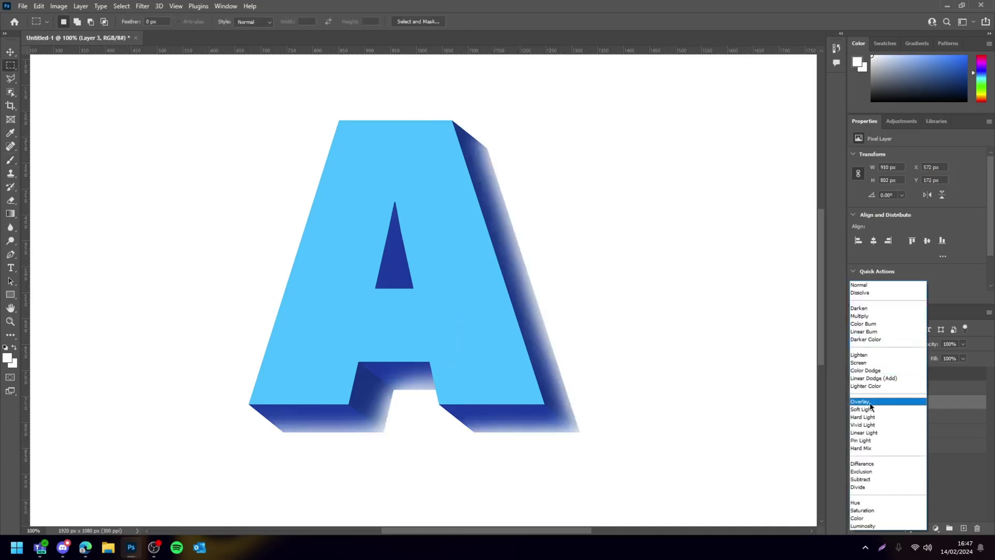
left_click(863, 400)
left_click(10, 52)
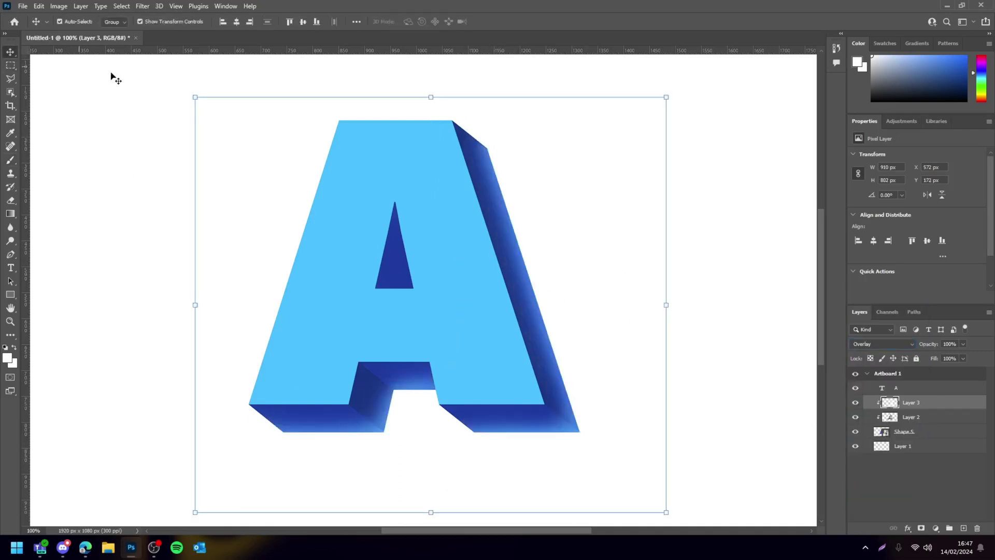
- Examine the highlights and shading on the extruded letter from a distance and closer up
left_click(171, 85)
key("ctrl+minus")
key("ctrl+minus")
key("ctrl+minus")
key("ctrl+minus")
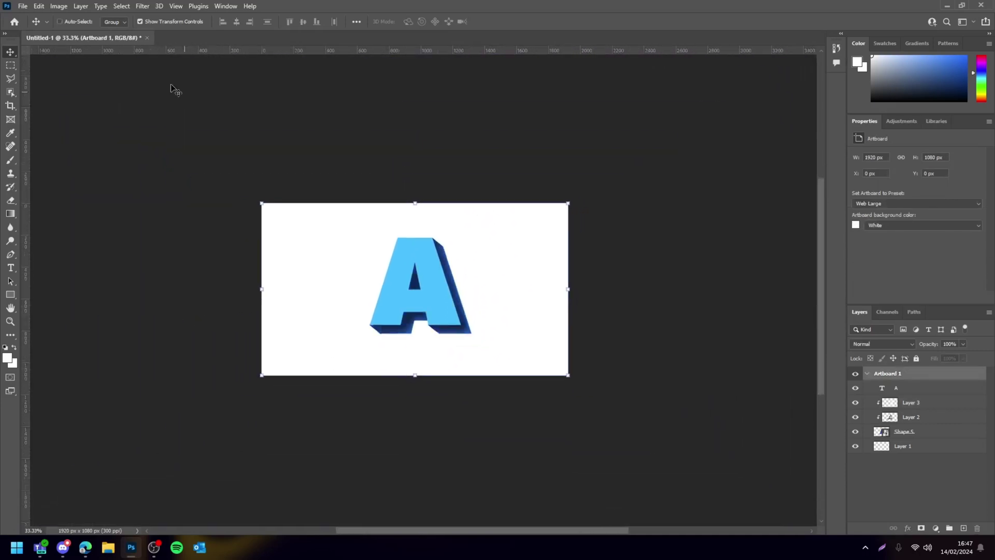
key("ctrl+plus")
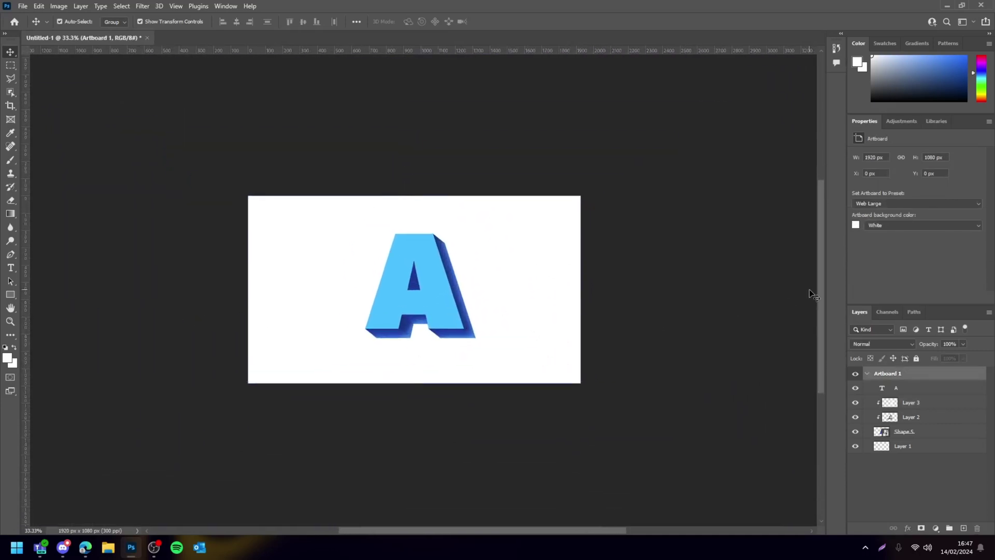
left_click(809, 289)
key("ctrl+minus")
key("ctrl+minus")
key("ctrl+minus")
key("ctrl+plus")
key("ctrl+plus")
key("ctrl+plus")
key("ctrl+plus")
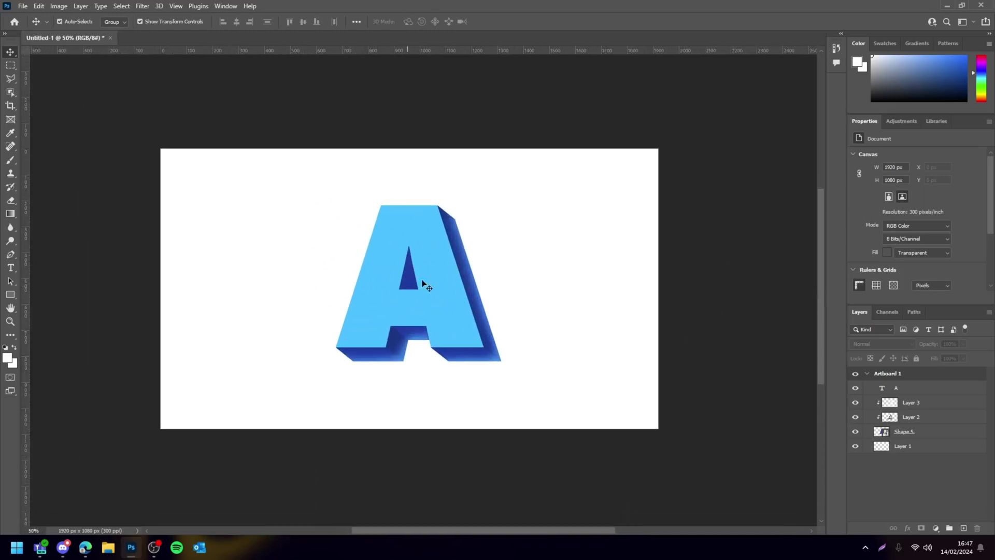
- Open the blending options of the letter A text layer, enable Gradient Overlay and show its settings
left_click(438, 286)
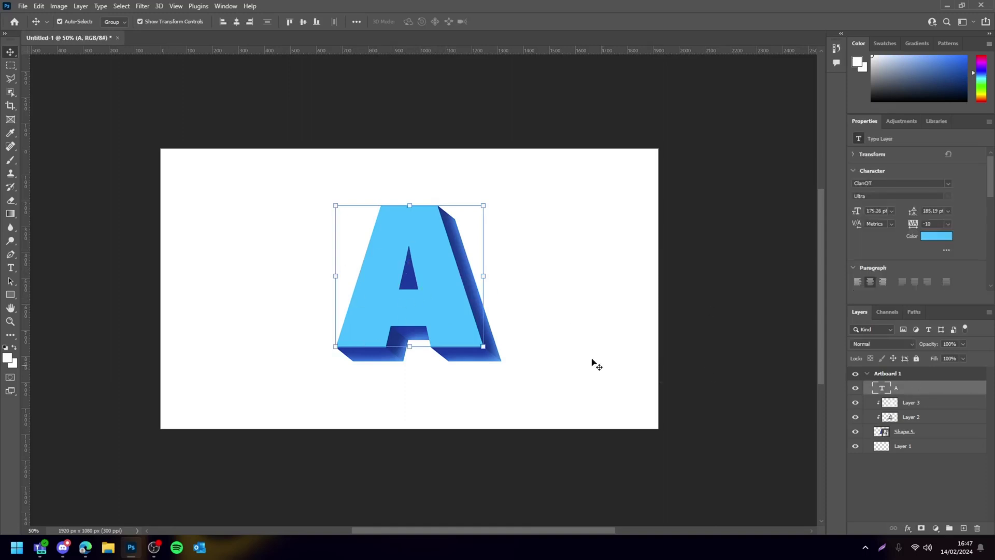
left_click(617, 277)
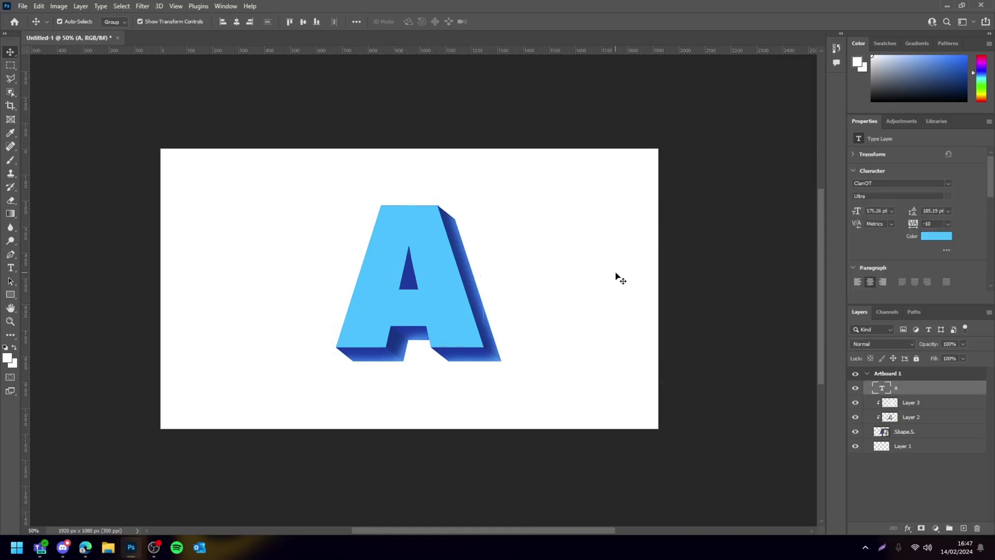
left_click(458, 317)
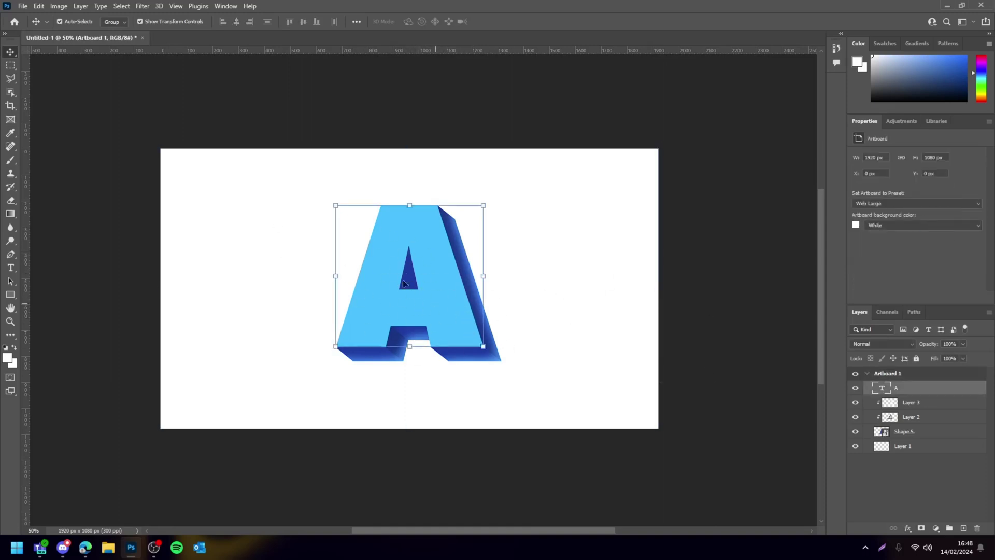
right_click(919, 388)
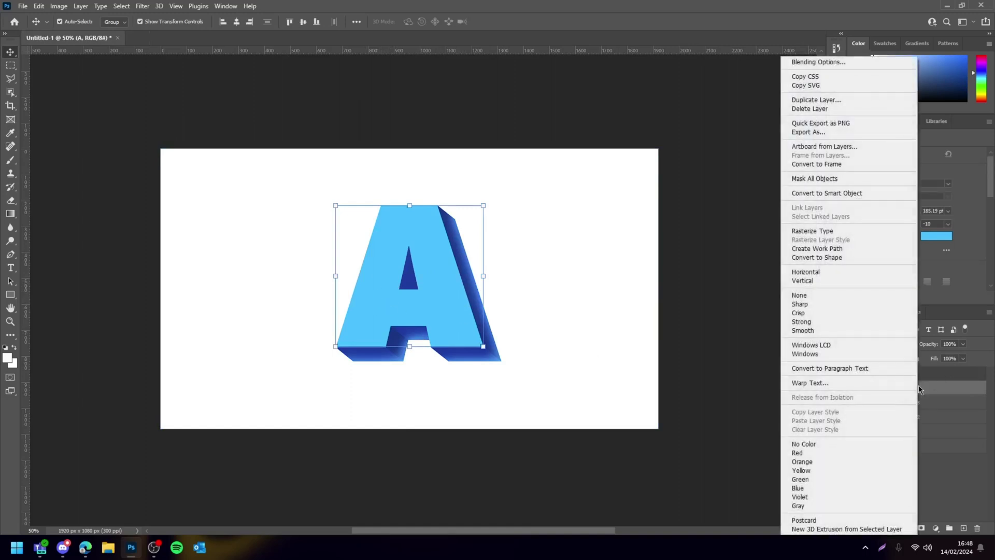
left_click(824, 63)
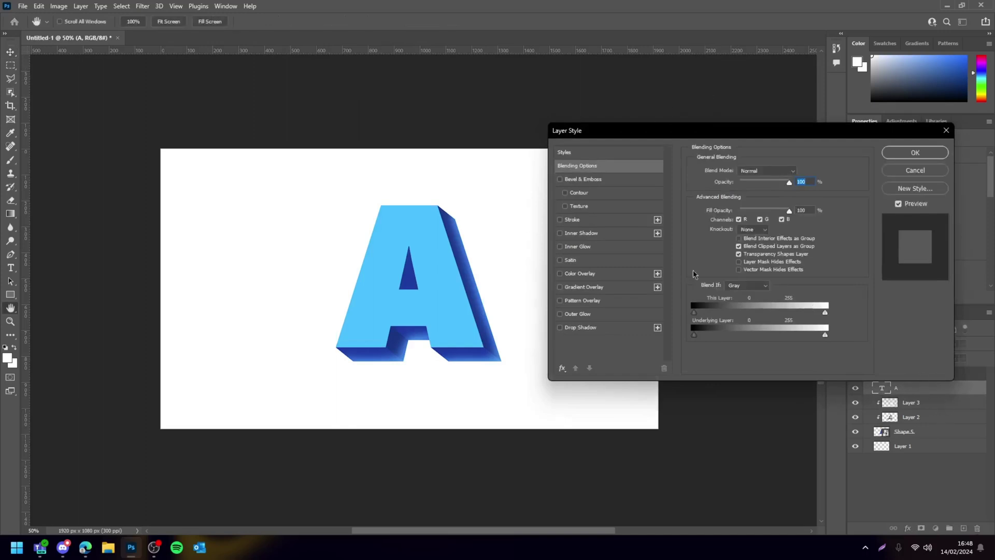
left_click(561, 288)
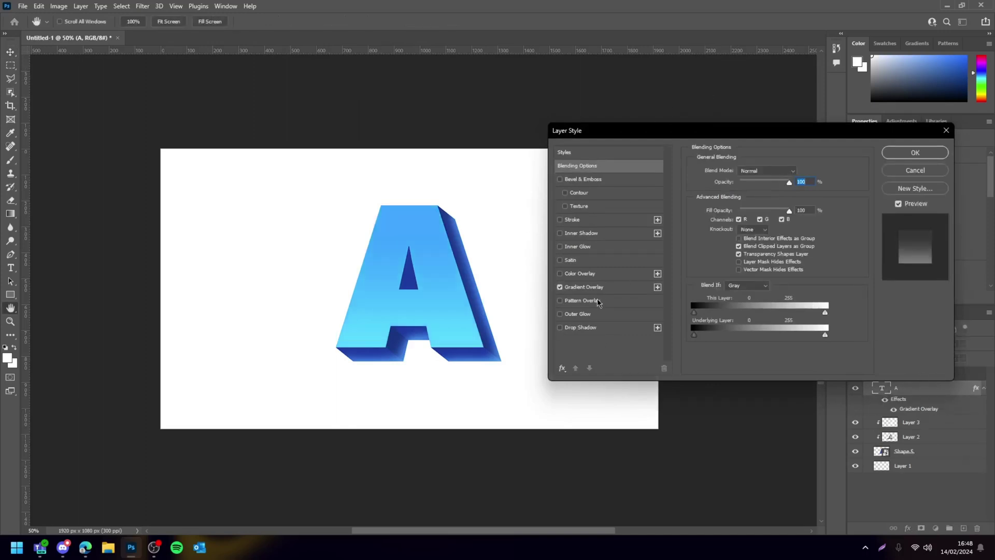
left_click(584, 287)
- Reverse the gradient overlay's direction and set its opacity to 58%
left_click_drag(763, 183, 772, 182)
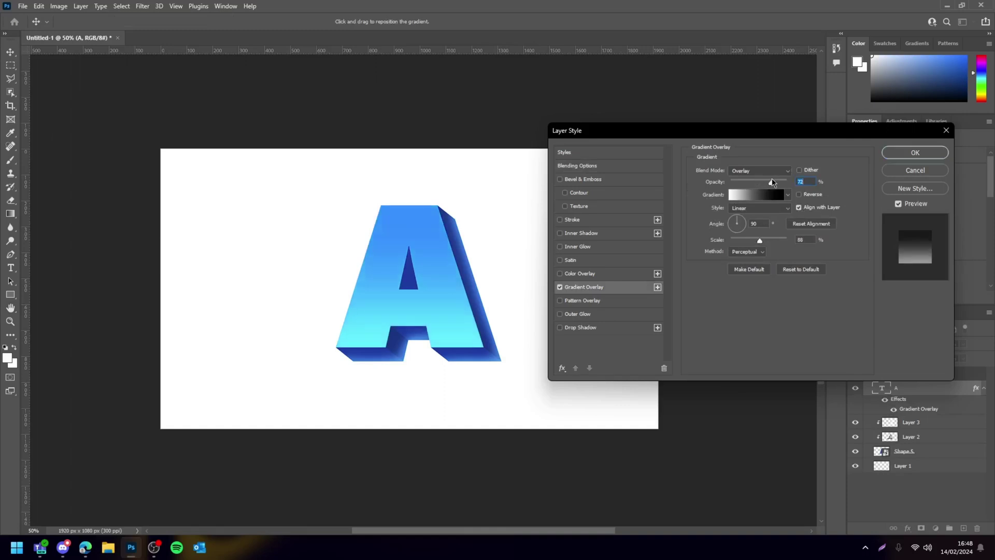
left_click(806, 195)
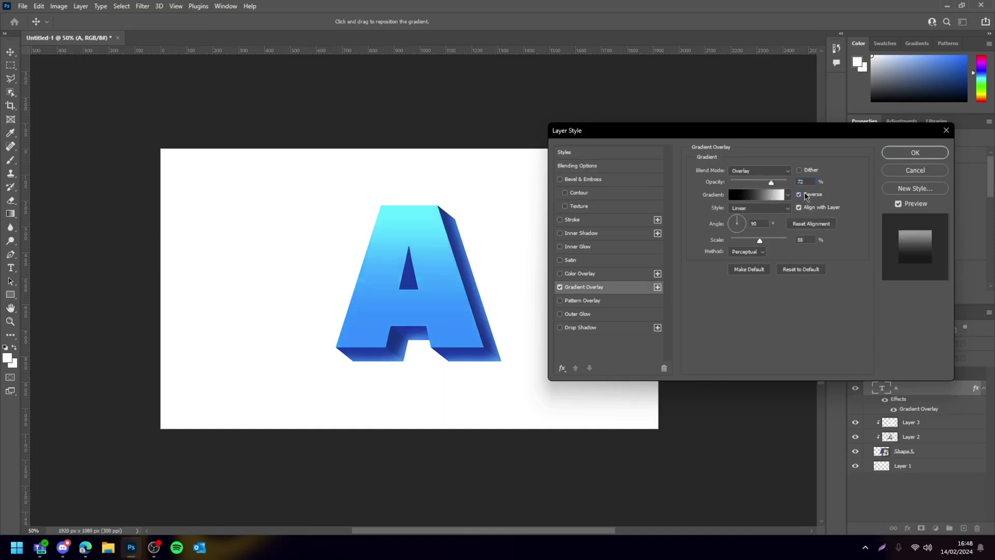
left_click(805, 193)
left_click(804, 193)
left_click_drag(771, 182, 764, 183)
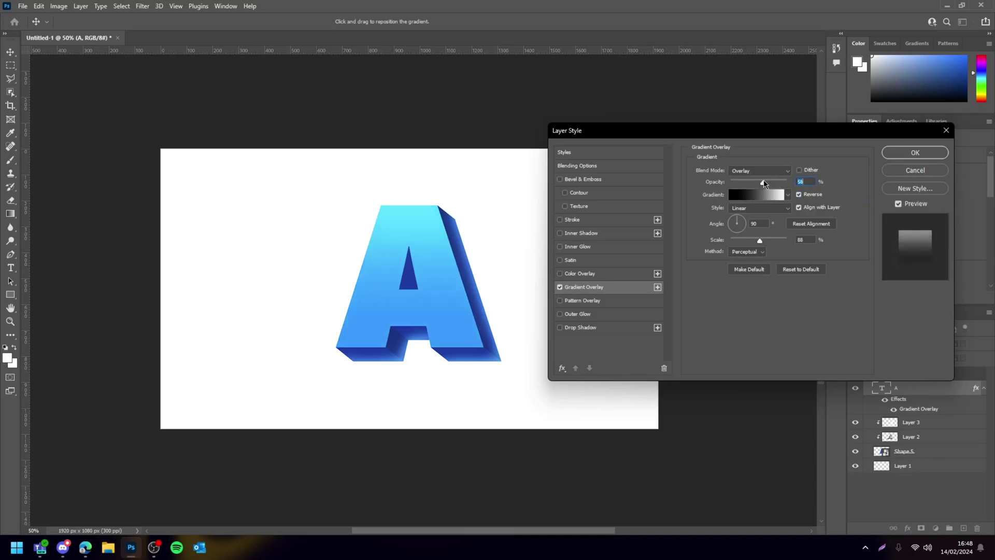
- Enable Bevel & Emboss on the letter A with the Chisel Hard technique and the direction set to Up
left_click(575, 179)
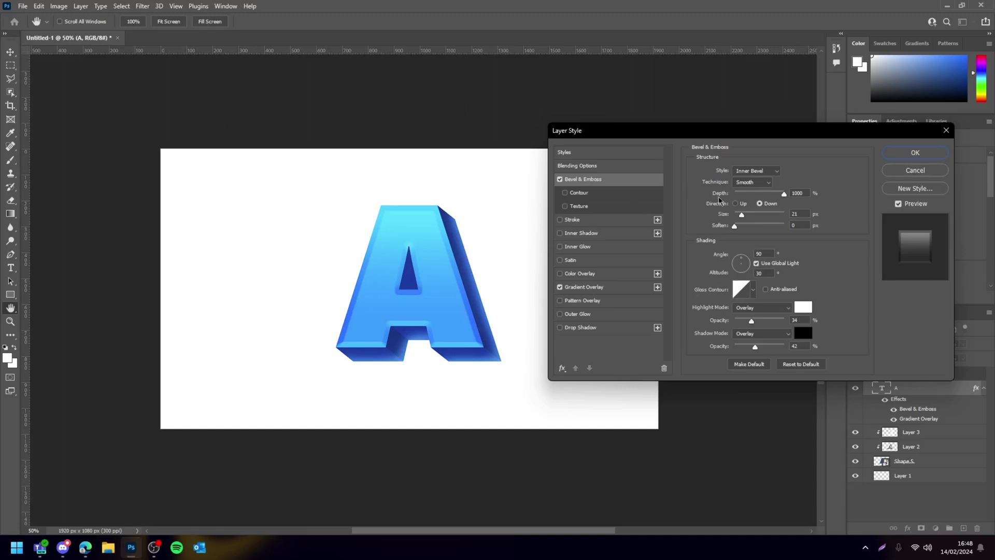
left_click(736, 203)
left_click_drag(742, 214, 739, 214)
left_click(752, 182)
left_click(749, 201)
- Set the bevel's size to 13 px, highlight opacity to 6% and shadow opacity to 15%, and apply the layer style
left_click_drag(751, 320, 747, 320)
left_click_drag(755, 346, 747, 346)
left_click_drag(739, 214, 740, 214)
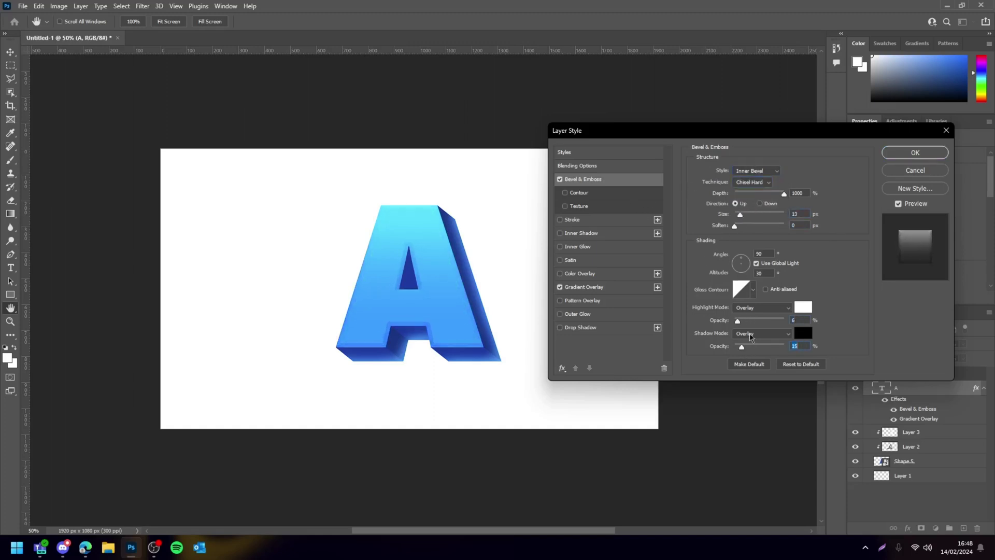
key("Return")
key("ctrl+minus")
key("ctrl+minus")
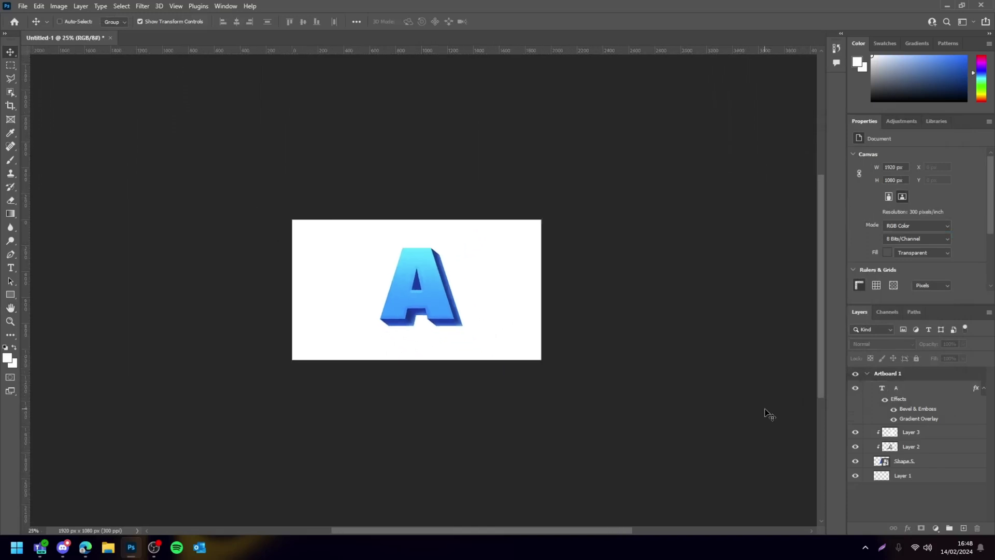
- Place the black halftone dots image over the letter, scaled to 12.85% and rotated 30°
key("ctrl+plus")
key("ctrl+plus")
key("ctrl+plus")
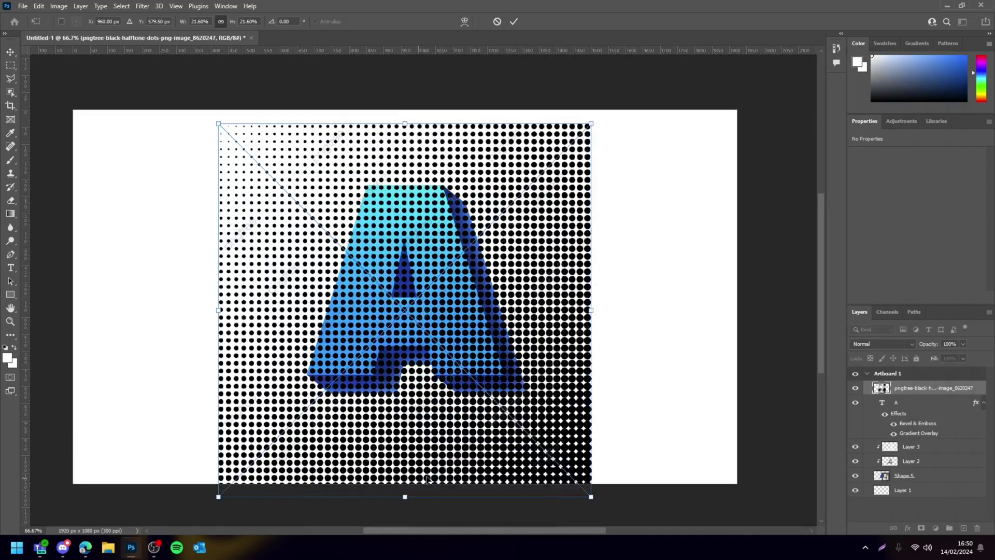
left_click_drag(405, 485, 404, 345)
left_click_drag(440, 283, 426, 341)
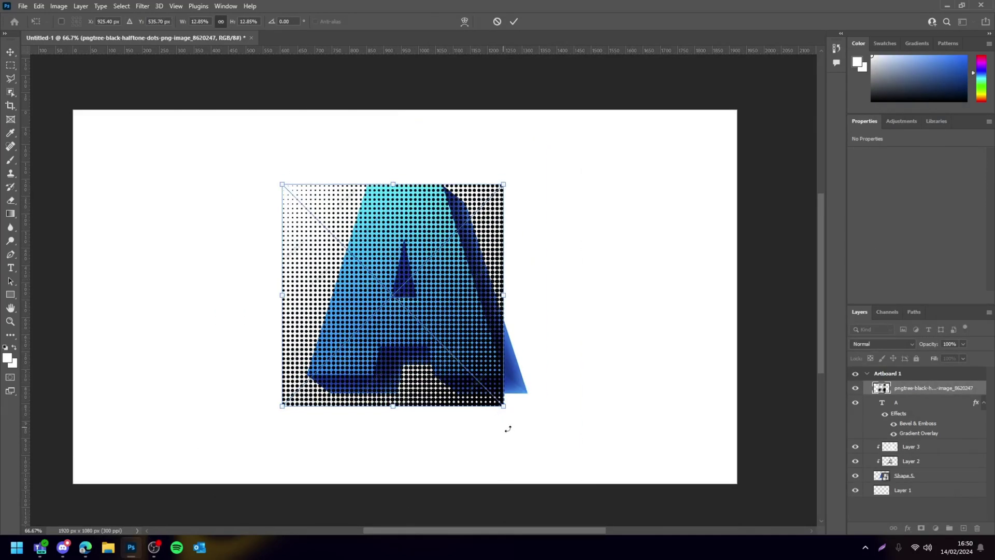
left_click_drag(502, 444, 438, 488)
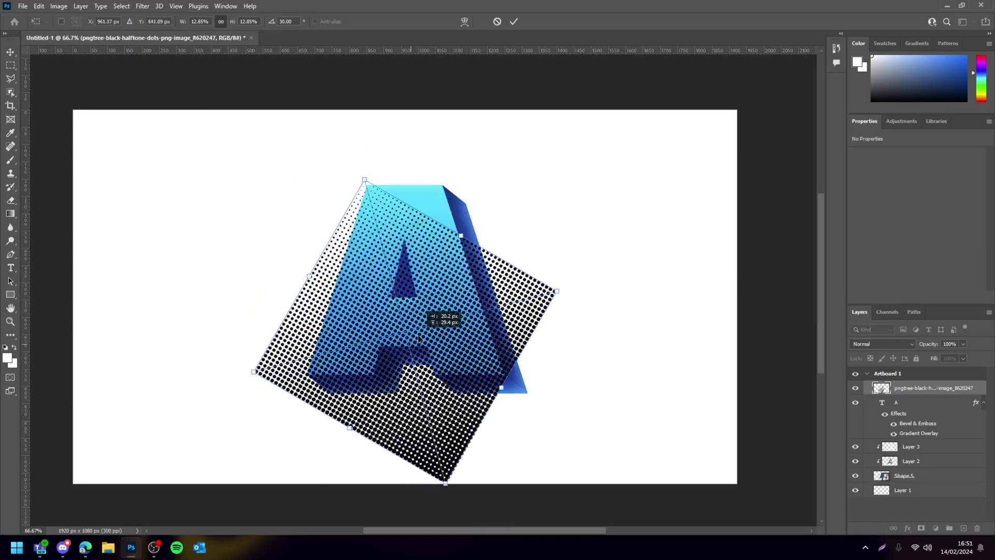
key("Return")
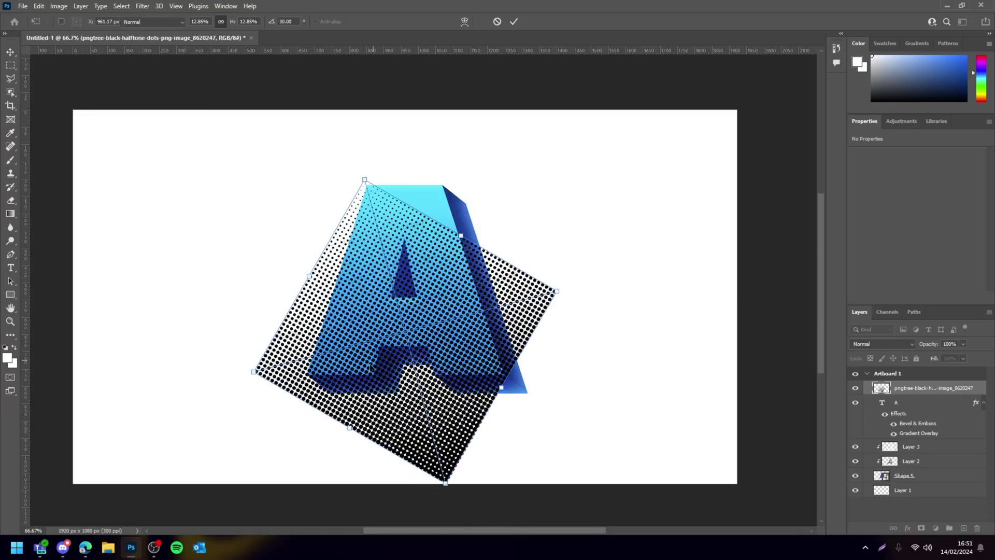
- Clip the halftone layer to the letter A and blend it in Overlay mode at 23% opacity
right_click(914, 389)
left_click(840, 318)
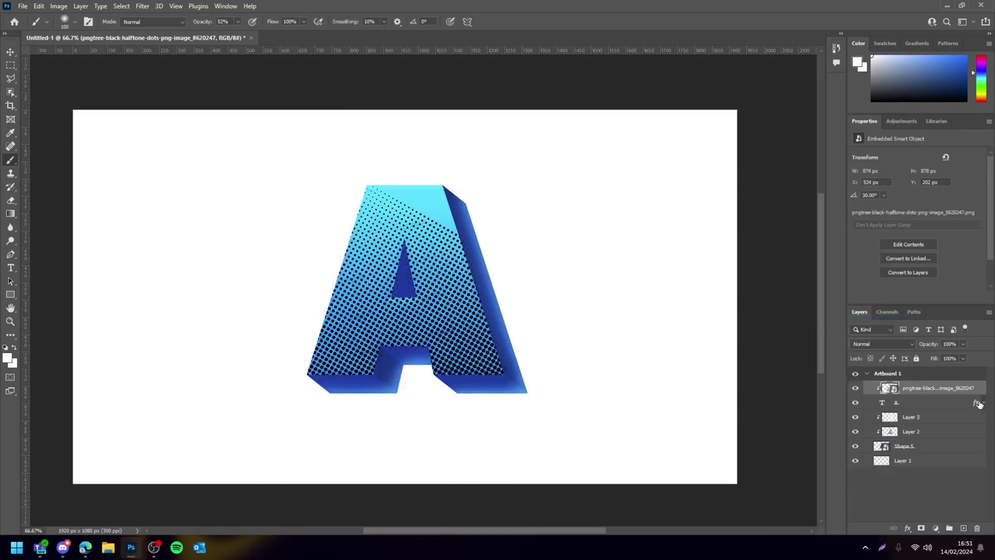
left_click(882, 344)
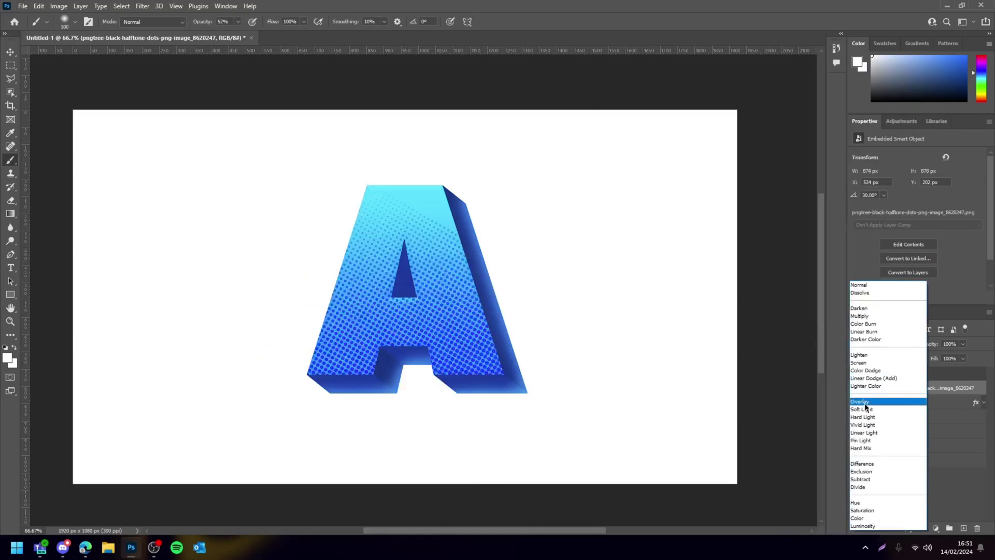
left_click(866, 409)
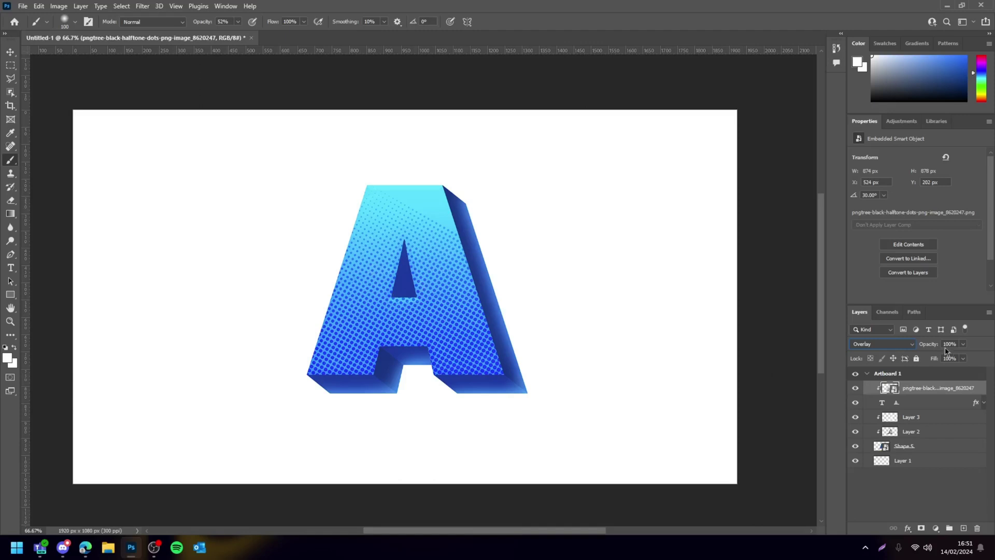
left_click_drag(964, 344, 933, 361)
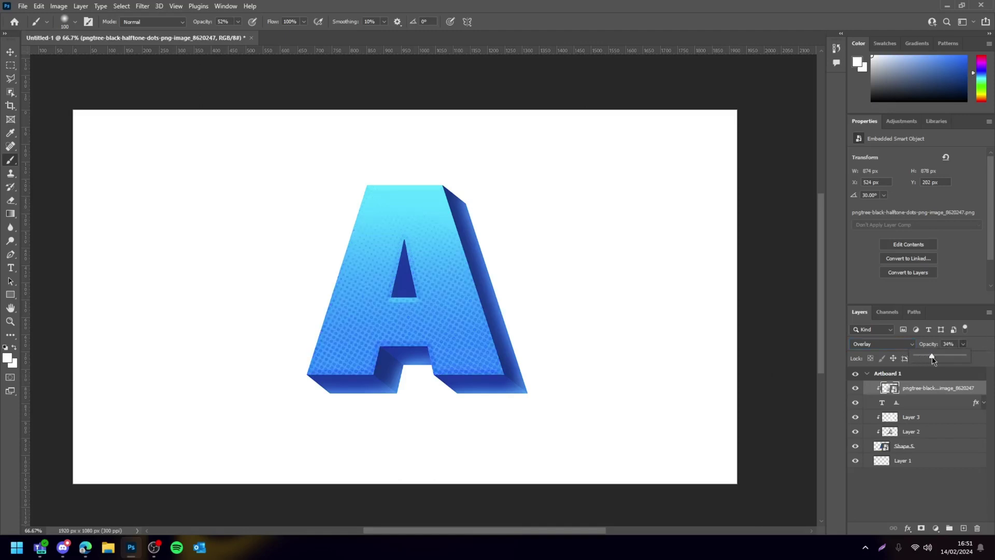
left_click(939, 390)
- Try inverting the halftone layer's colours and revert the inversion
key("ctrl+i")
key("ctrl+minus")
key("ctrl+z")
key("ctrl+plus")
- Enlarge the halftone layer to about 1254 × 1261 px, rotate it to about 35.6° and move it over the letter's lower part
key("ctrl+t")
left_click_drag(638, 269, 674, 237)
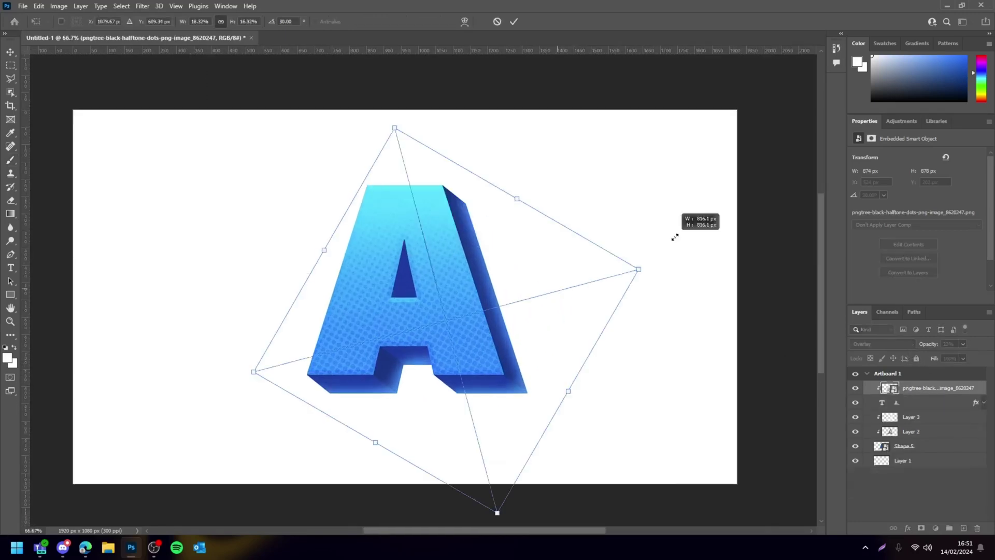
left_click_drag(539, 259, 486, 390)
mouse_move(566, 320)
left_mouse_down()
mouse_move(576, 332)
mouse_move(604, 313)
left_mouse_up()
key("Return")
- Add a layer mask to the halftone layer and brush out its dots with a large soft brush, keeping them near the letter's feet
key("b")
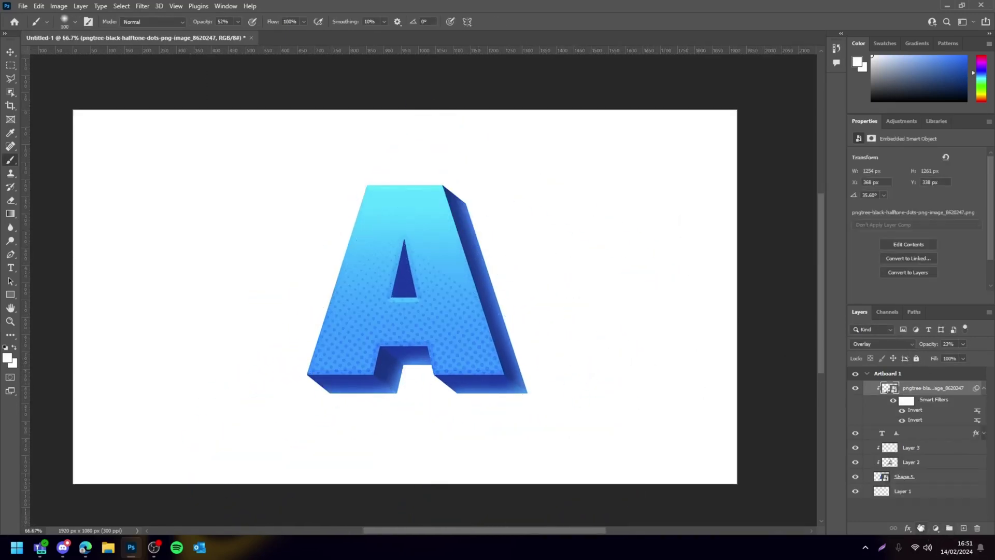
left_click(920, 527)
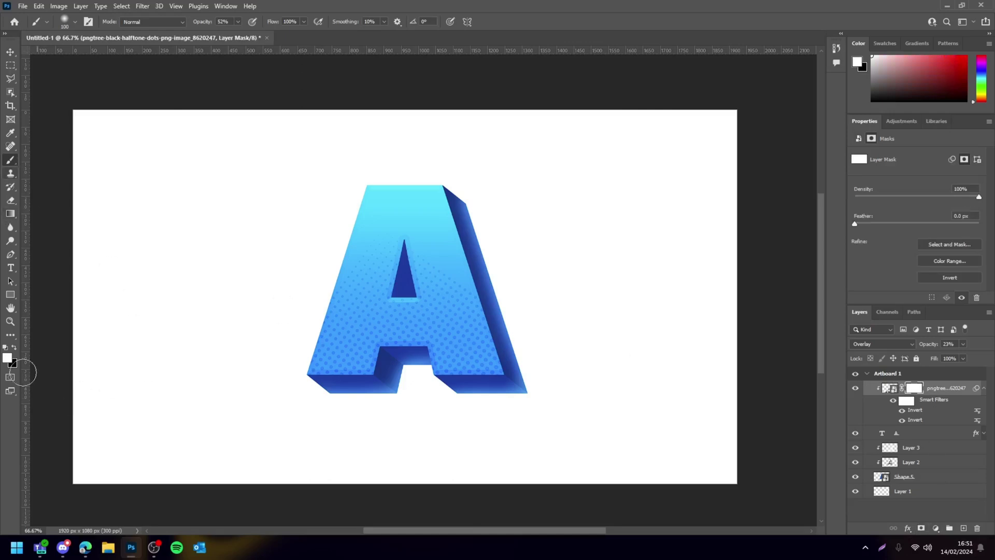
left_click(14, 347)
key("bracketright")
key("bracketright")
key("bracketright")
key("bracketright")
key("bracketright")
key("bracketright")
key("bracketright")
key("bracketright")
key("bracketright")
key("bracketright")
key("bracketright")
key("bracketright")
key("bracketright")
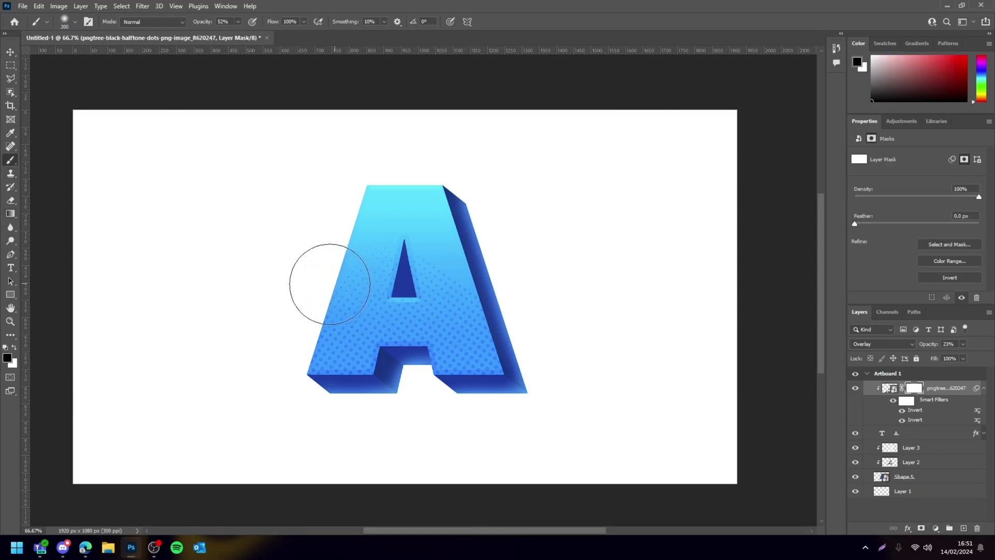
mouse_move(272, 249)
left_mouse_down()
mouse_move(497, 249)
mouse_move(303, 247)
mouse_move(371, 239)
mouse_move(456, 309)
mouse_move(298, 227)
mouse_move(329, 366)
left_mouse_up()
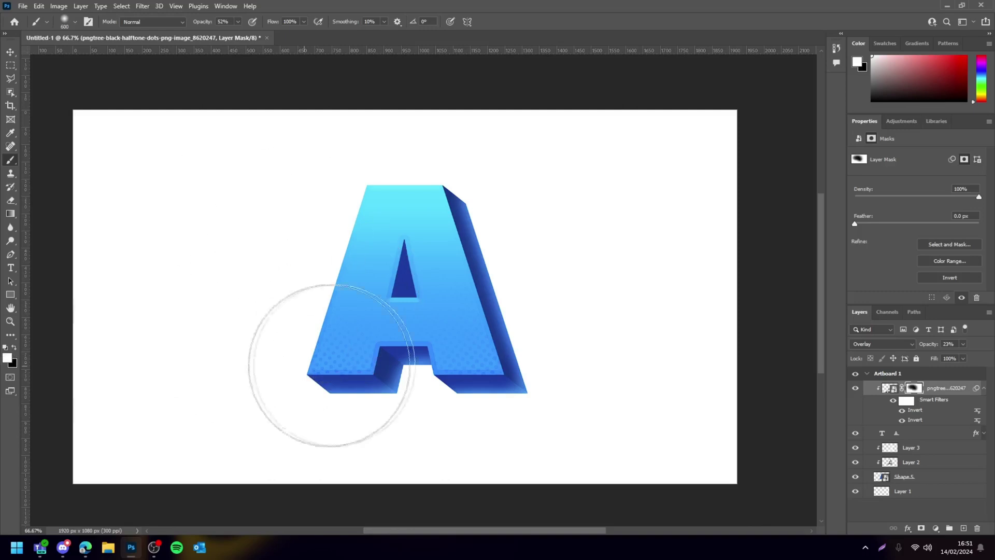
left_click(11, 51)
left_click(561, 140)
key("ctrl+minus")
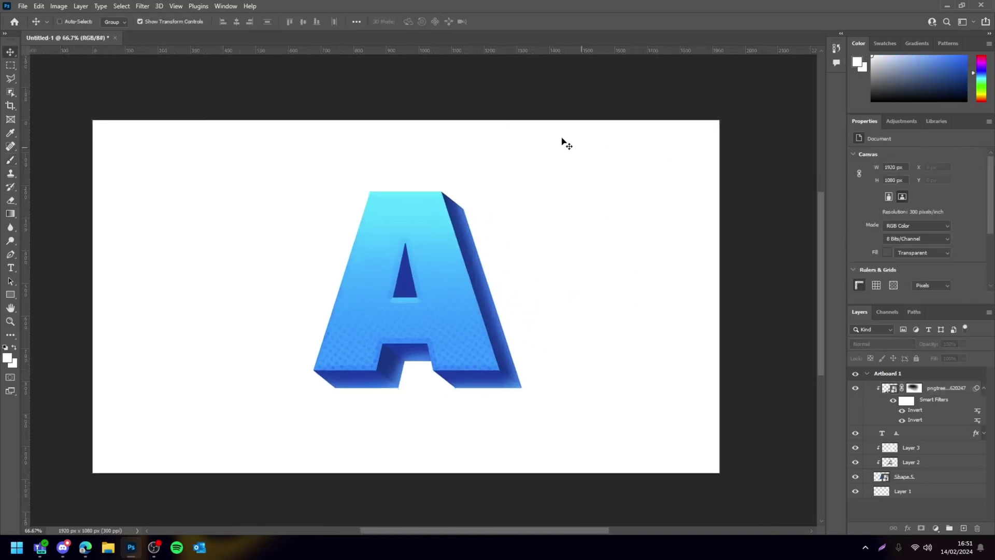
- Increase the opacity of the letter A's gradient overlay and apply the layer style
key("ctrl+plus")
double_click(426, 291)
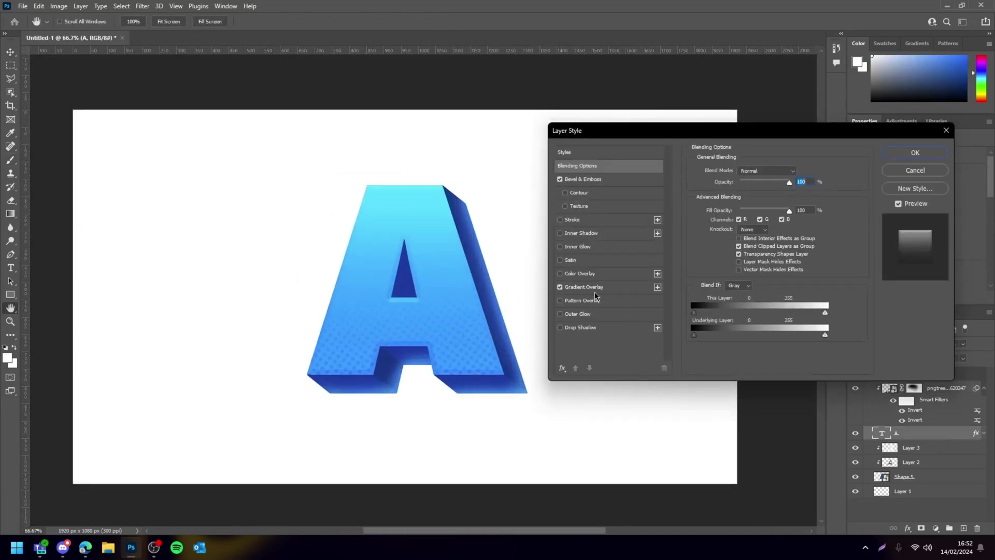
left_click(591, 288)
left_click_drag(775, 180, 776, 185)
left_click(915, 152)
left_click(752, 396)
- Examine the letter's gradient, halftone texture and extrusion from a distance and closer up
key("ctrl+minus")
key("ctrl+minus")
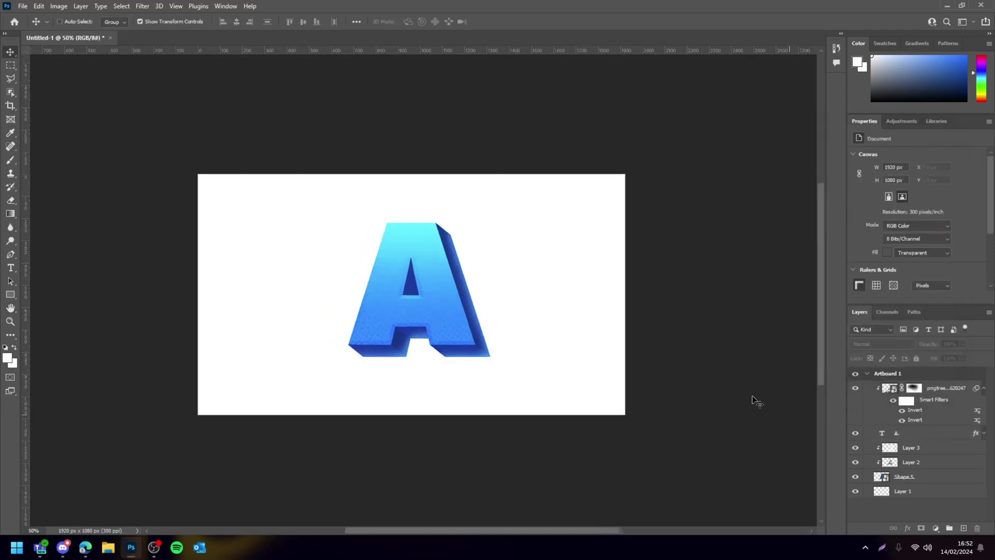
key("ctrl+plus")
left_click(911, 462)
left_click(685, 412)
scroll(689, 417, "down", 3)
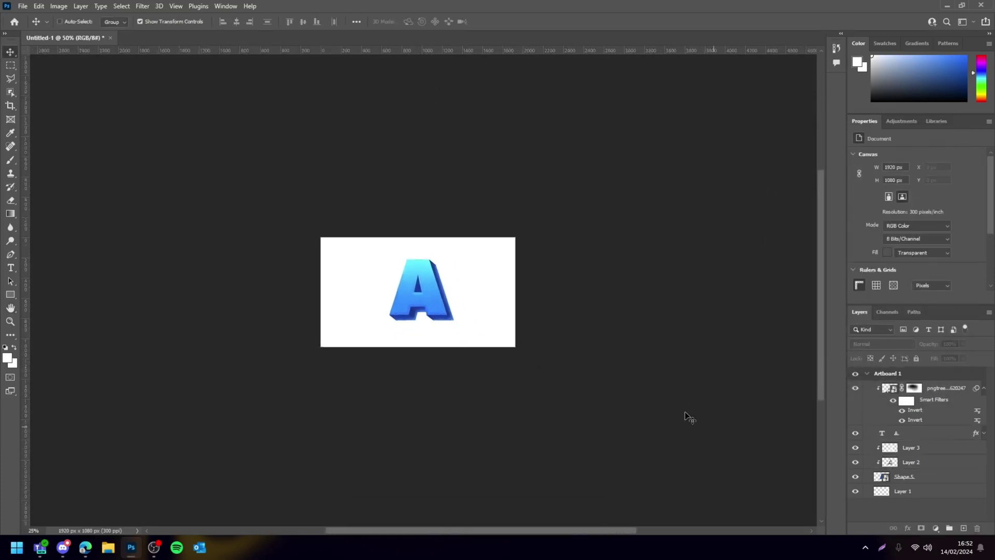
scroll(689, 417, "up", 4)
key("ctrl+plus")
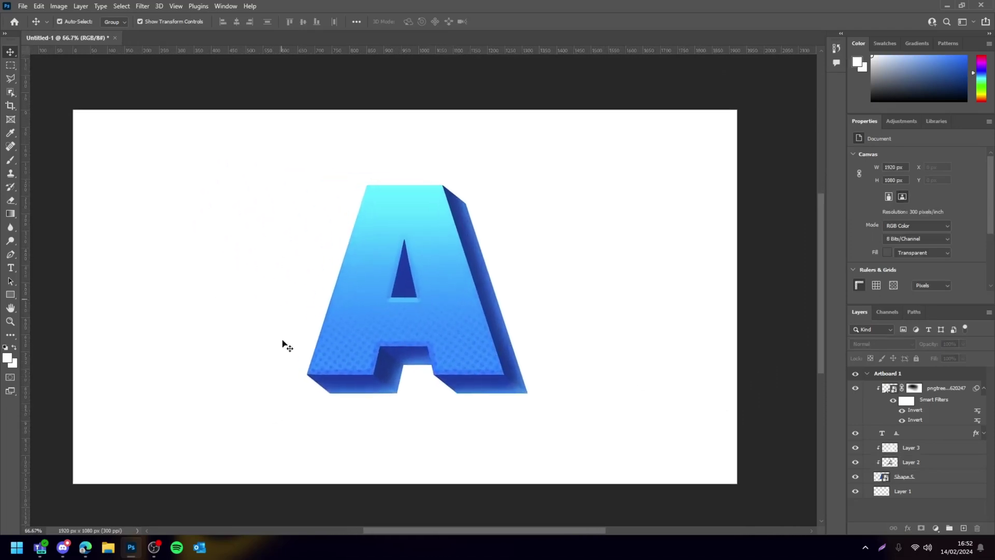
- Collapse the halftone layer's filter list and group all layers from the halftone down to the extrusion shape
left_click(962, 388)
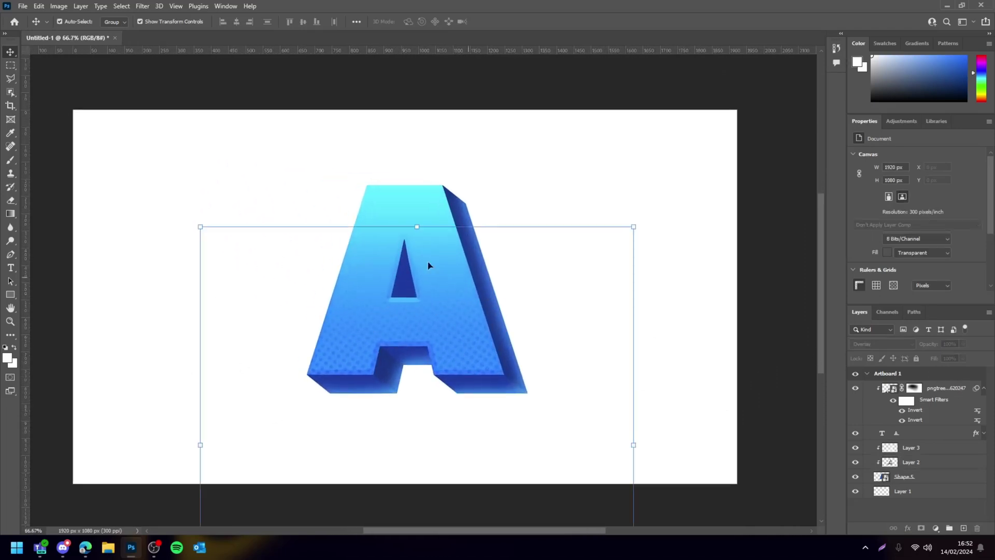
left_click(904, 389)
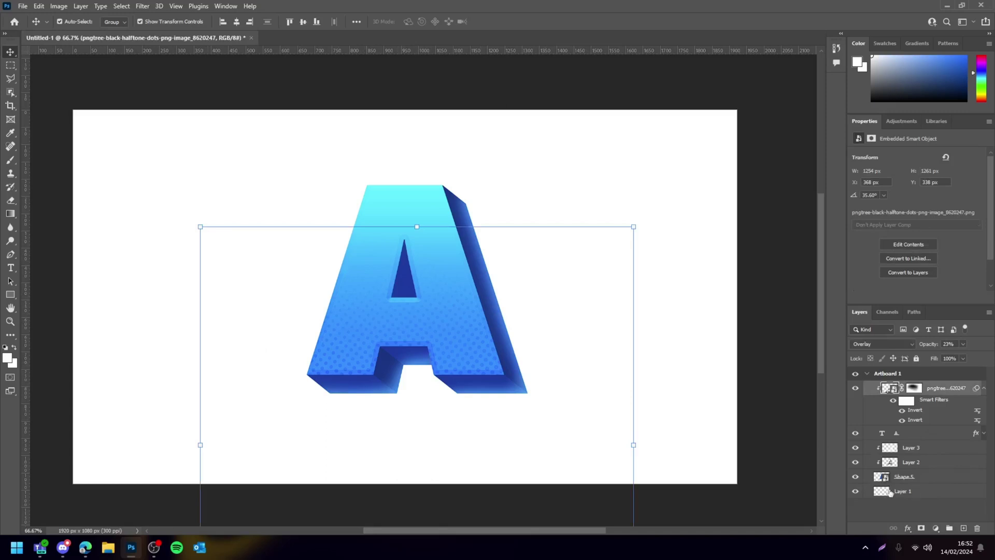
left_click(984, 389)
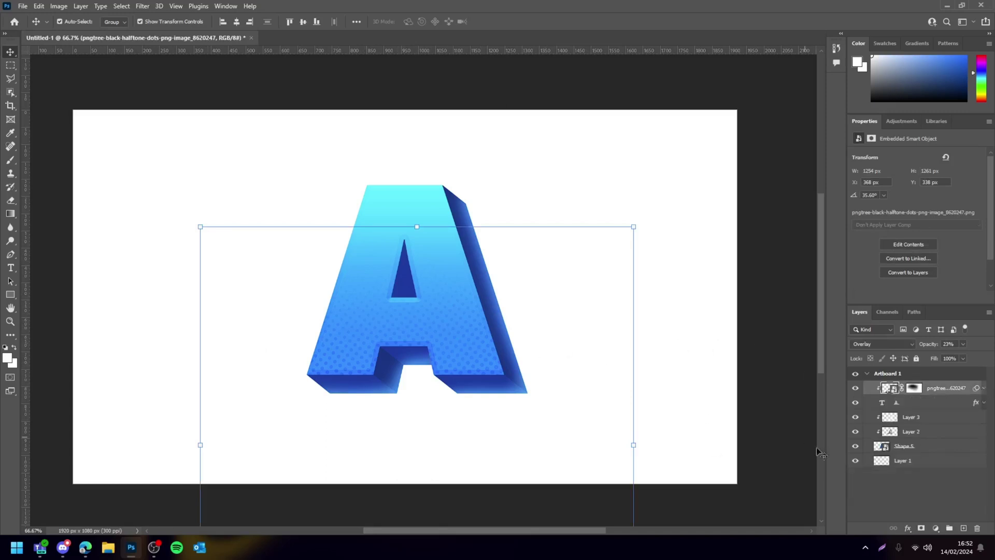
left_click(927, 449, "shift")
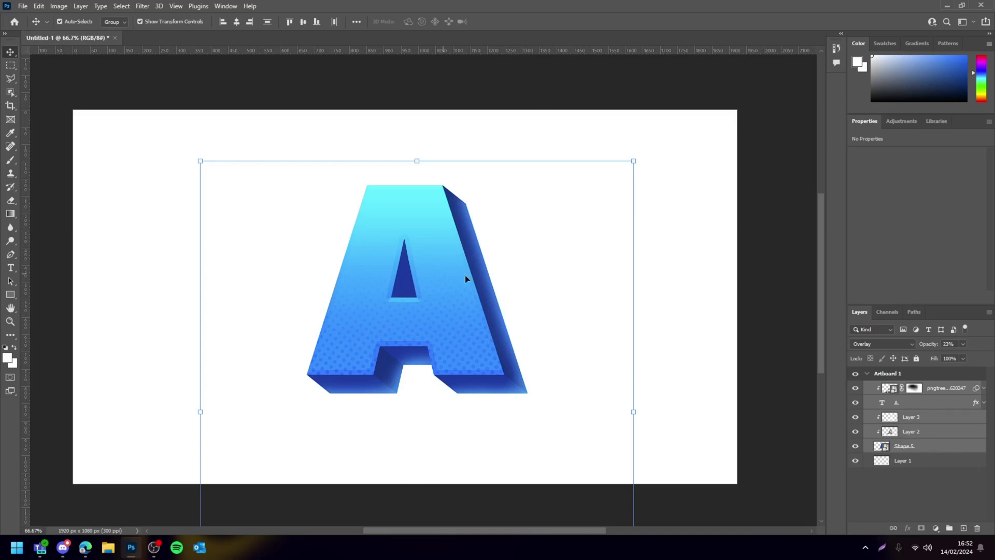
key("ctrl+g")
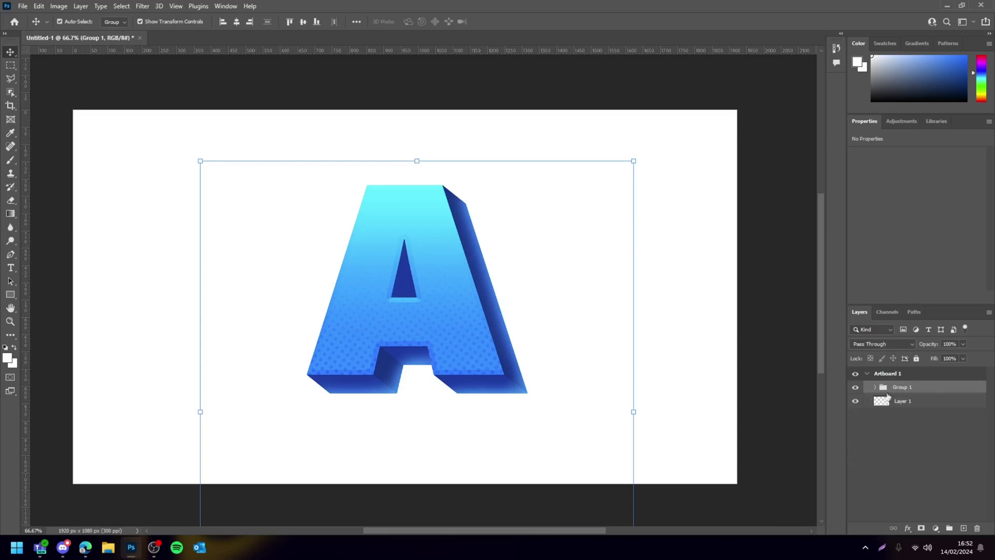
- Add a Hue/Saturation adjustment layer above the letter group, delete its mask and clip it to the group
left_click(936, 529)
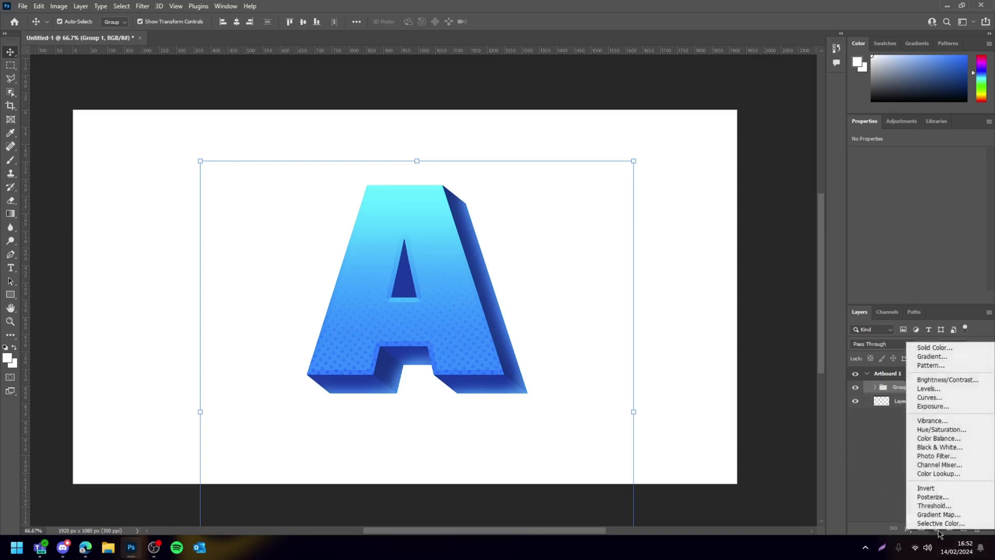
left_click(929, 430)
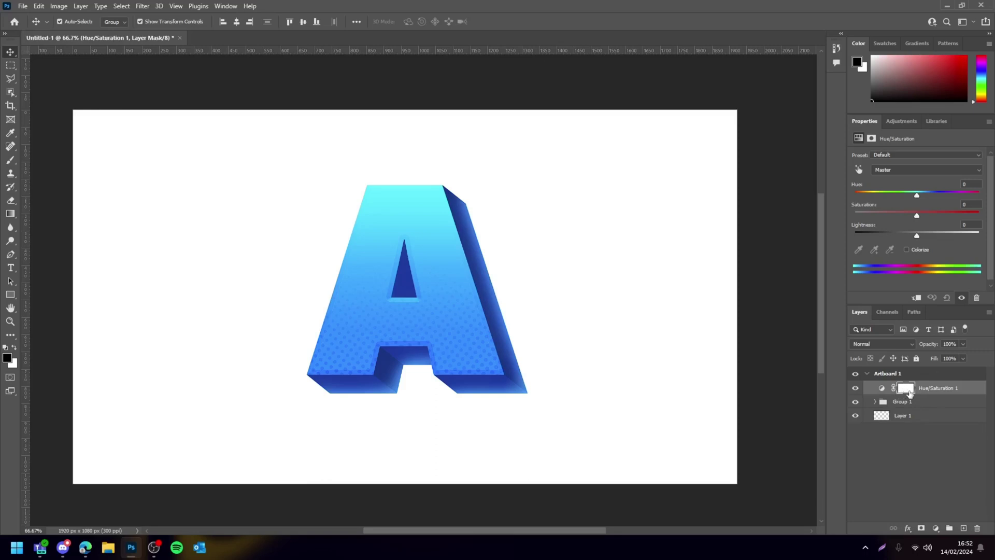
key("Delete")
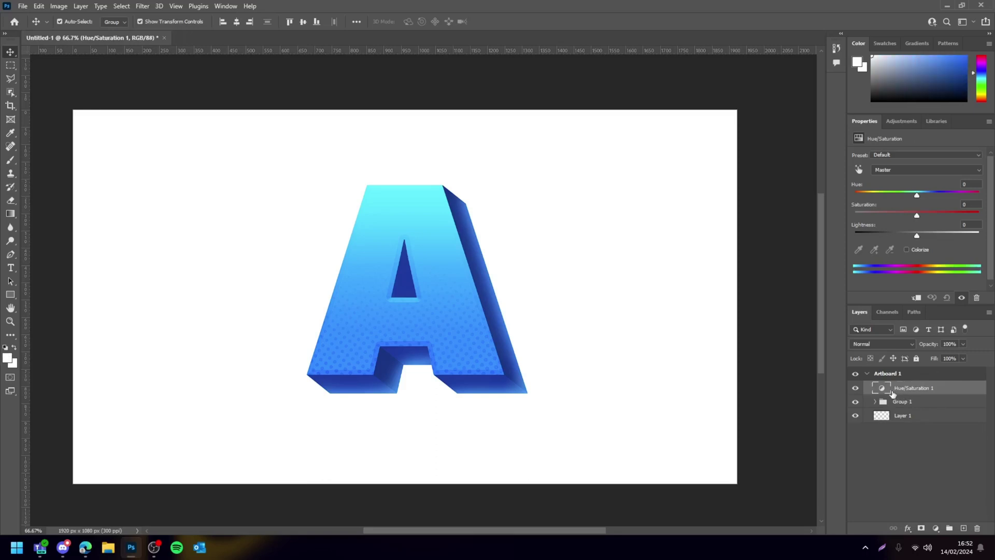
right_click(892, 394)
left_click(788, 296)
- Try different hues in the Hue/Saturation adjustment with Colorize on and off, leaving the letter shifted toward green and cyan
left_click_drag(922, 197, 965, 215)
left_click(910, 250)
mouse_move(899, 197)
left_mouse_down()
mouse_move(847, 195)
mouse_move(974, 199)
mouse_move(903, 200)
left_mouse_up()
left_click(931, 248)
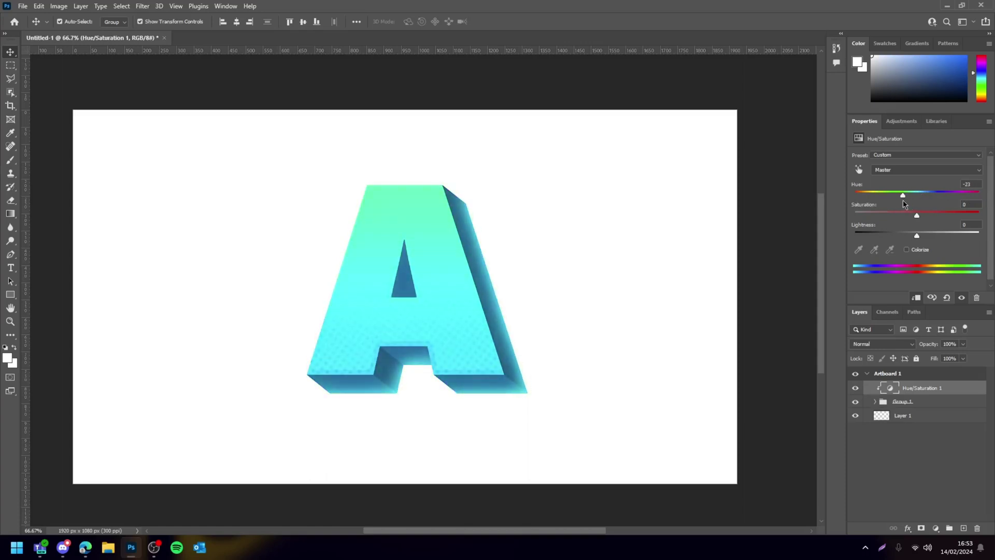
- Delete the Hue/Saturation adjustment layer
left_click(908, 379)
left_click(900, 389)
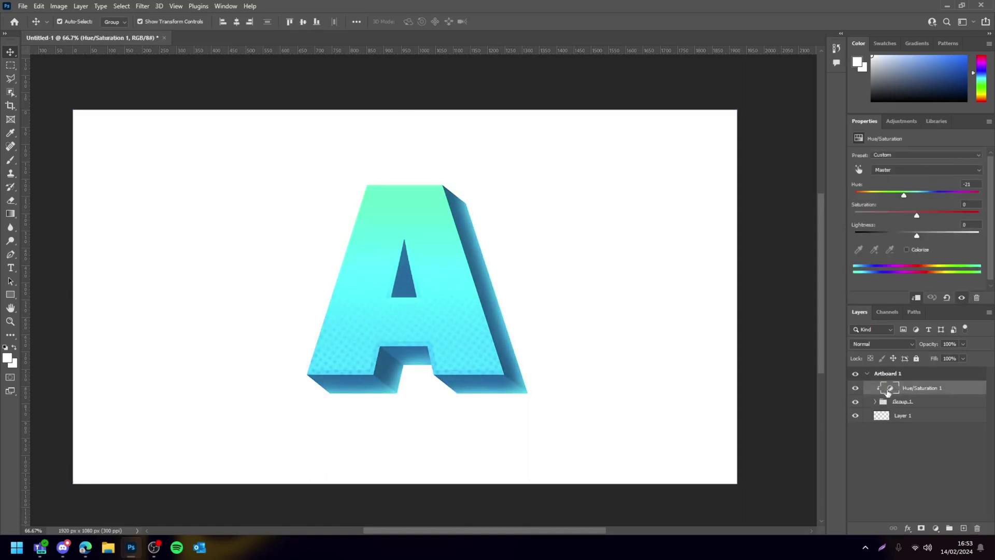
key("Delete")
- Expand the letter group and change the text colour of the letter A to orange #ffa970
left_click(874, 388)
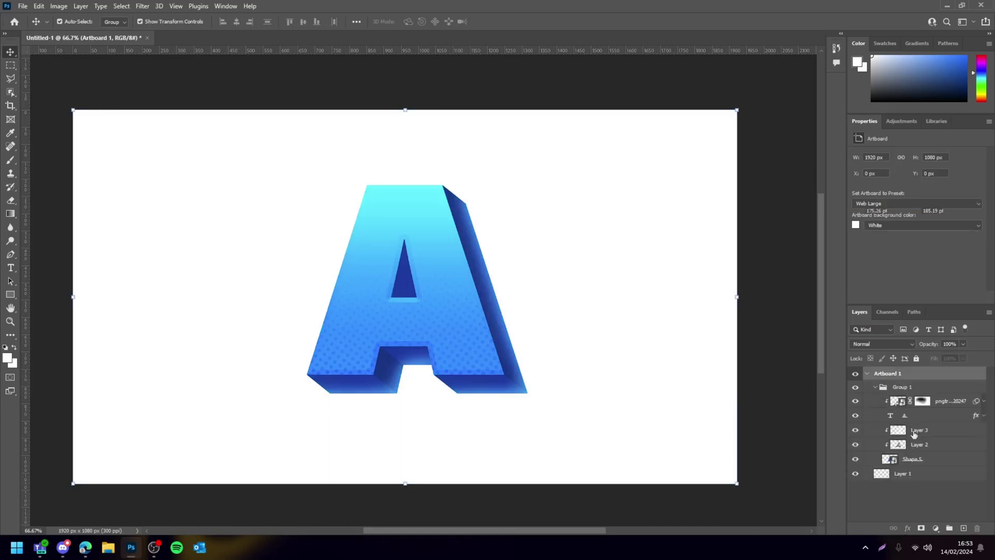
left_click(906, 416)
left_click(936, 237)
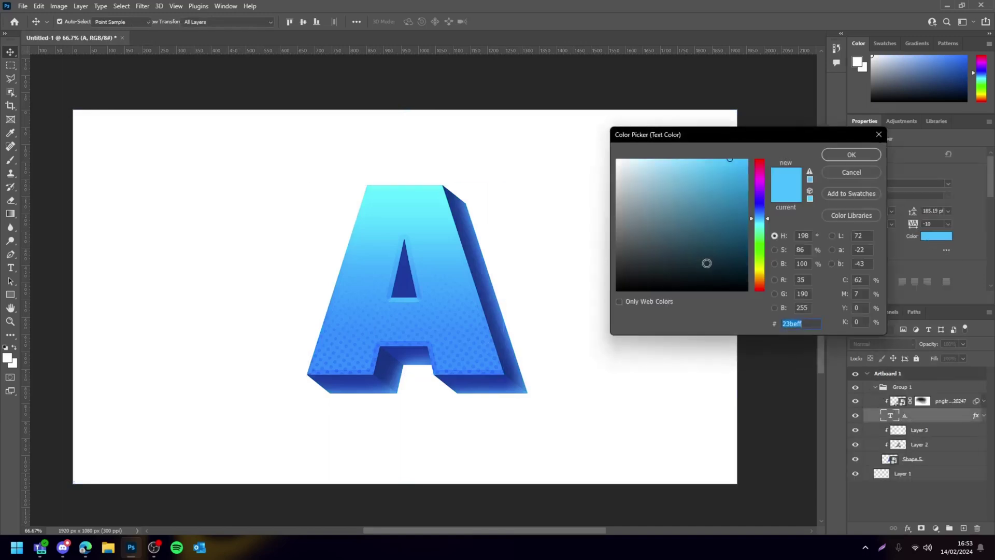
left_click_drag(760, 218, 696, 155)
left_click_drag(765, 217, 762, 282)
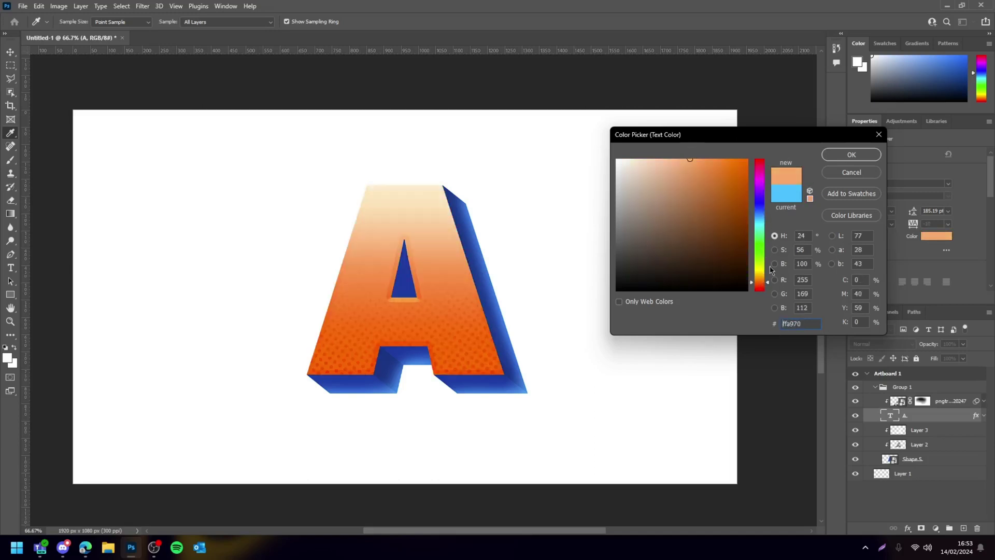
left_click(860, 158)
key("v")
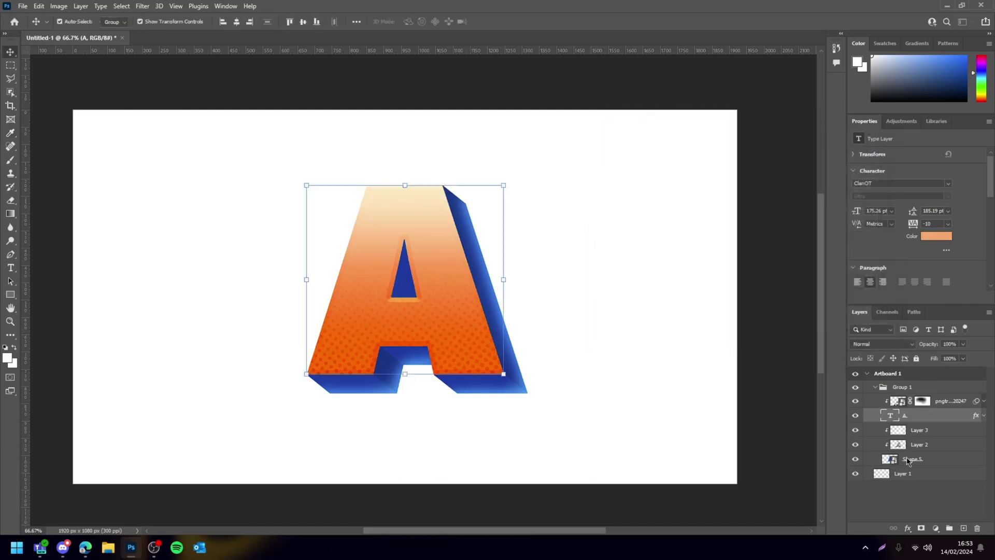
- Recolour the extrusion shape to dark orange-brown with Hue/Saturation, using saturation +89 and lightness -39
left_click(910, 459)
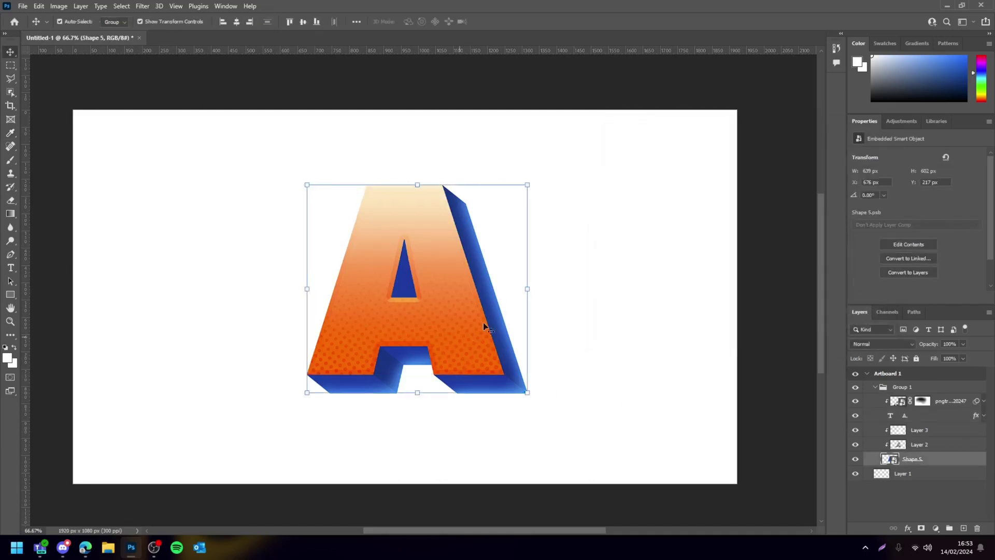
key("i")
key("ctrl+u")
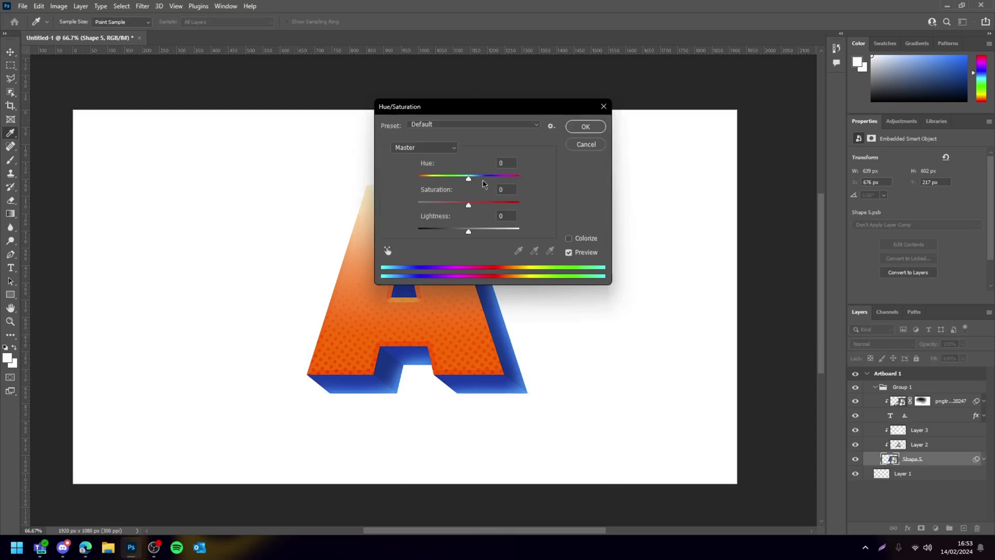
left_click(483, 178)
left_click_drag(473, 111, 650, 171)
left_click_drag(677, 233, 589, 236)
left_click_drag(643, 291, 692, 241)
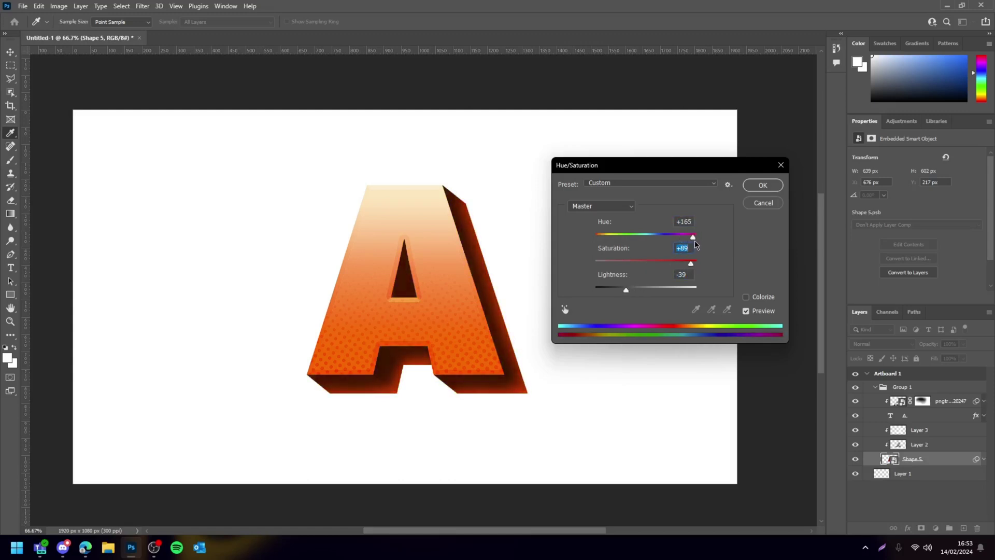
left_click(769, 186)
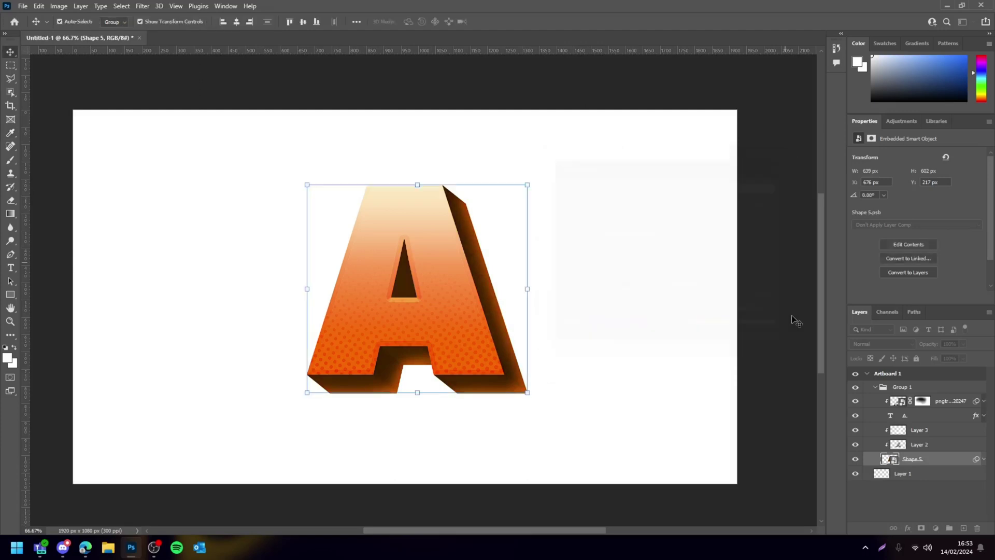
- Undo the orange recolouring of the extrusion and the letter's front face, returning both to blue
left_click(780, 339)
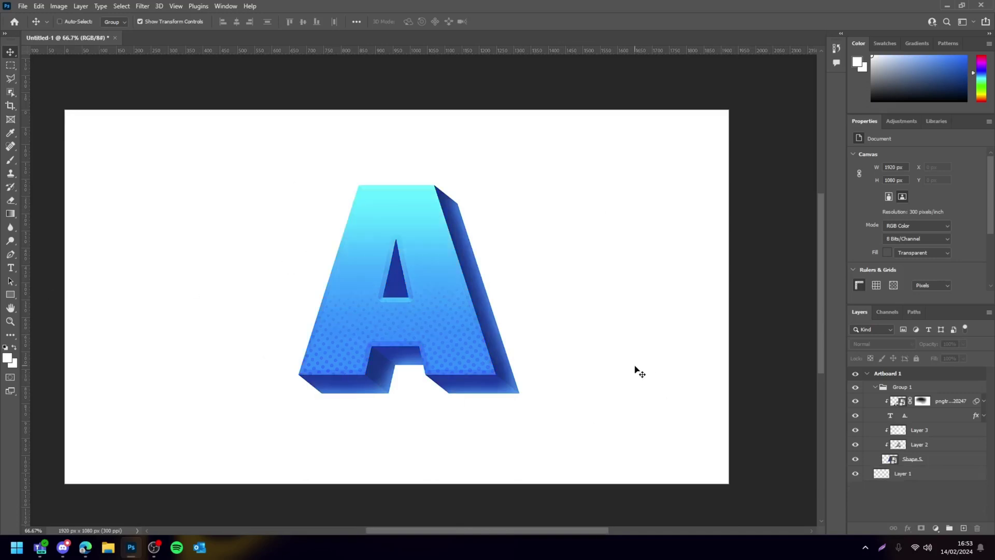
key("ctrl+minus")
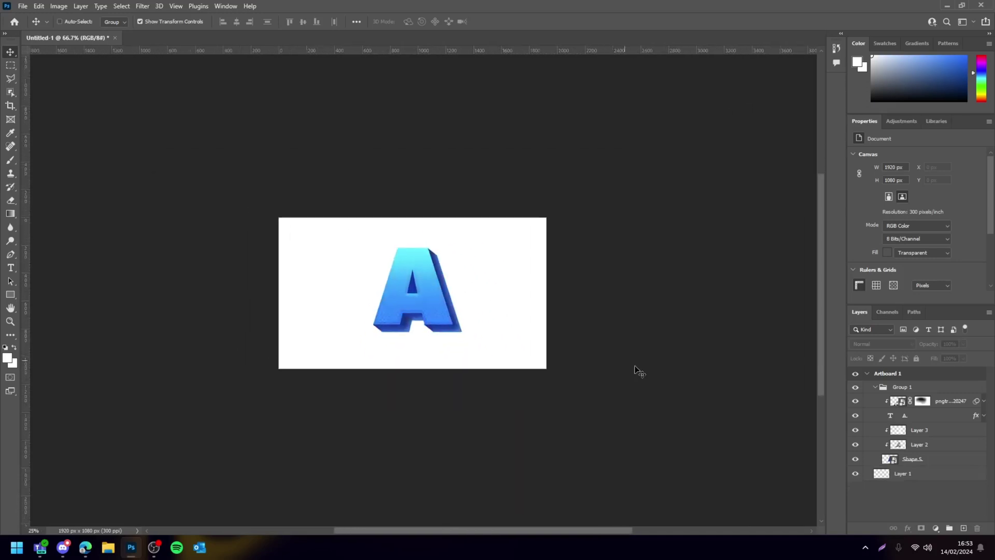